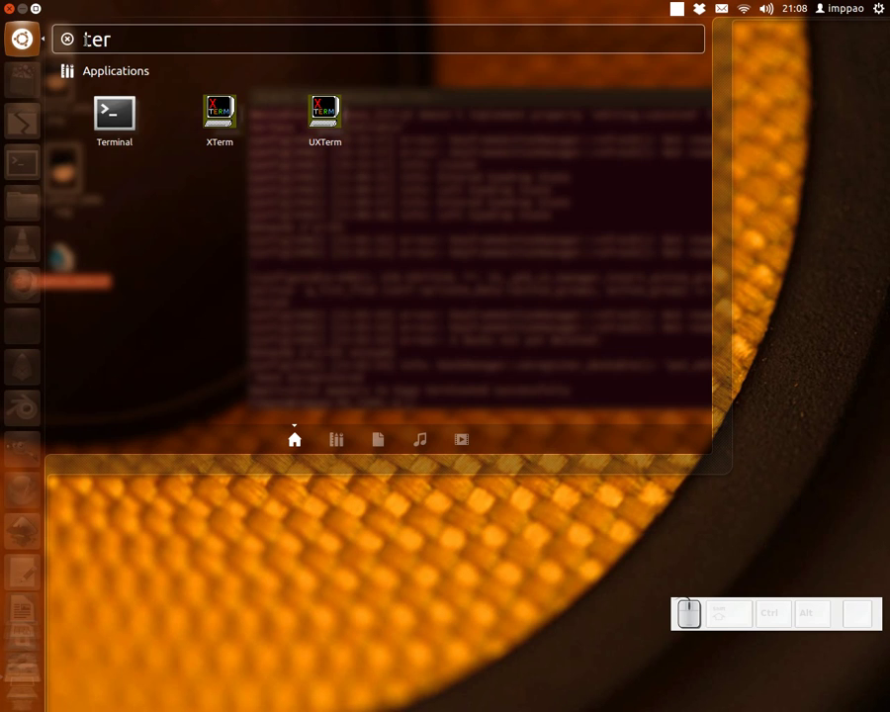
Step: Open a terminal, run "UBUNTU_MENUPROXY= synfigstudio" to launch Synfig Studio, and minimise the terminal window
click(120, 124)
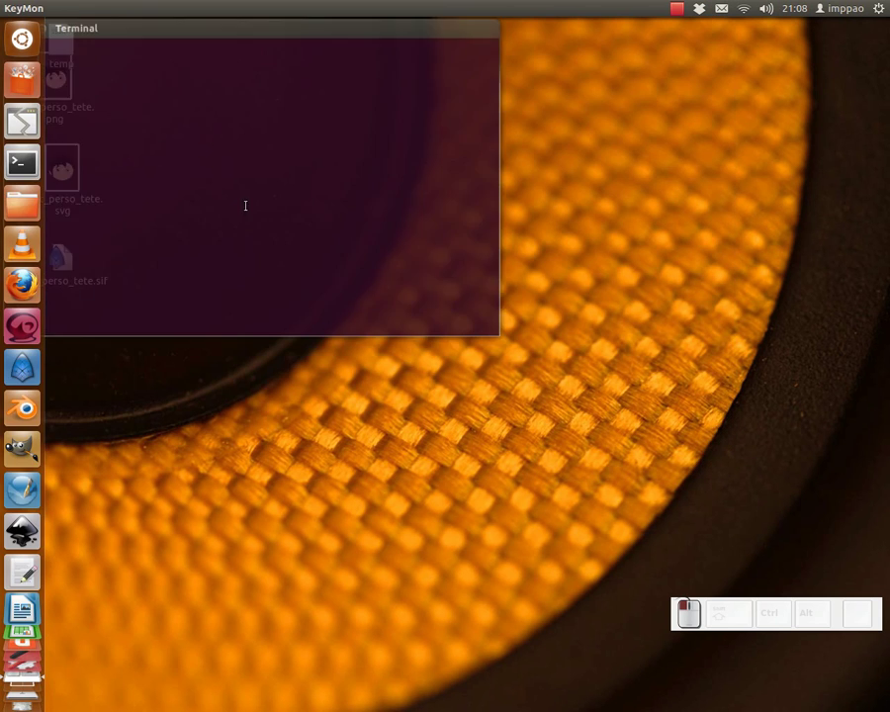
drag(463, 22, 629, 105)
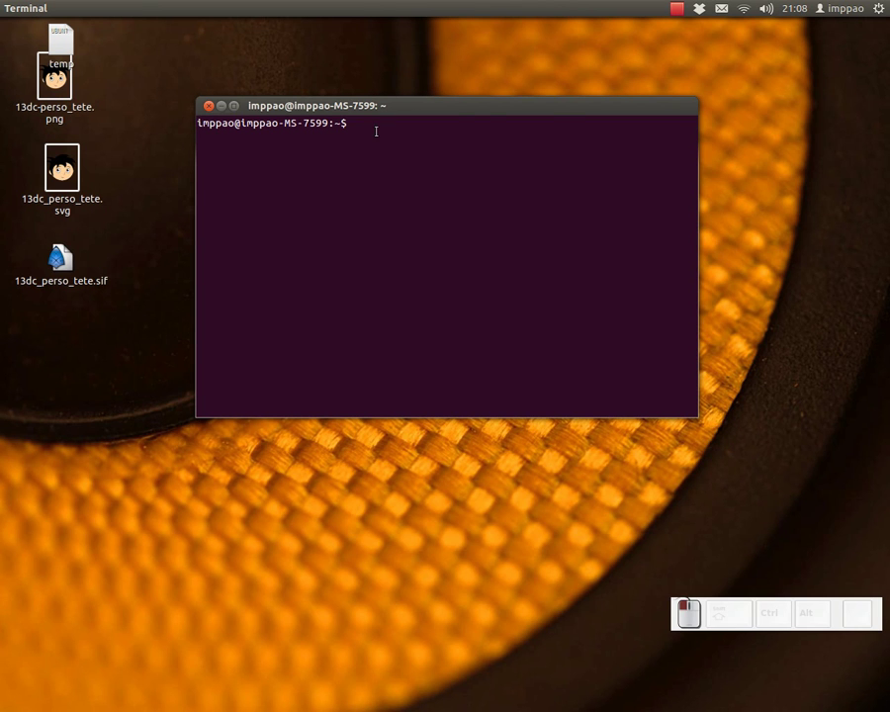
key(Up)
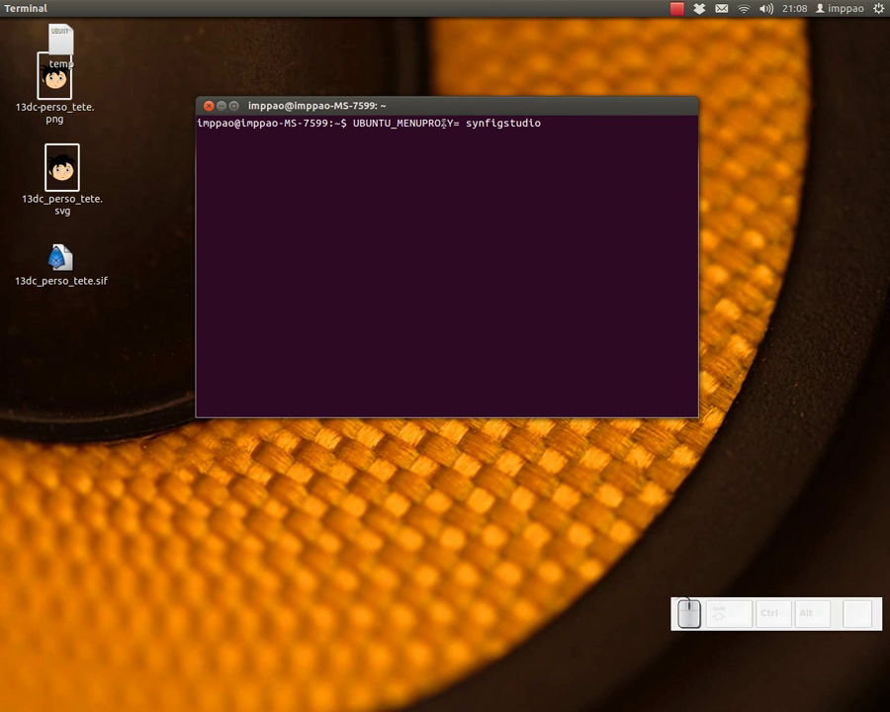
key(Return)
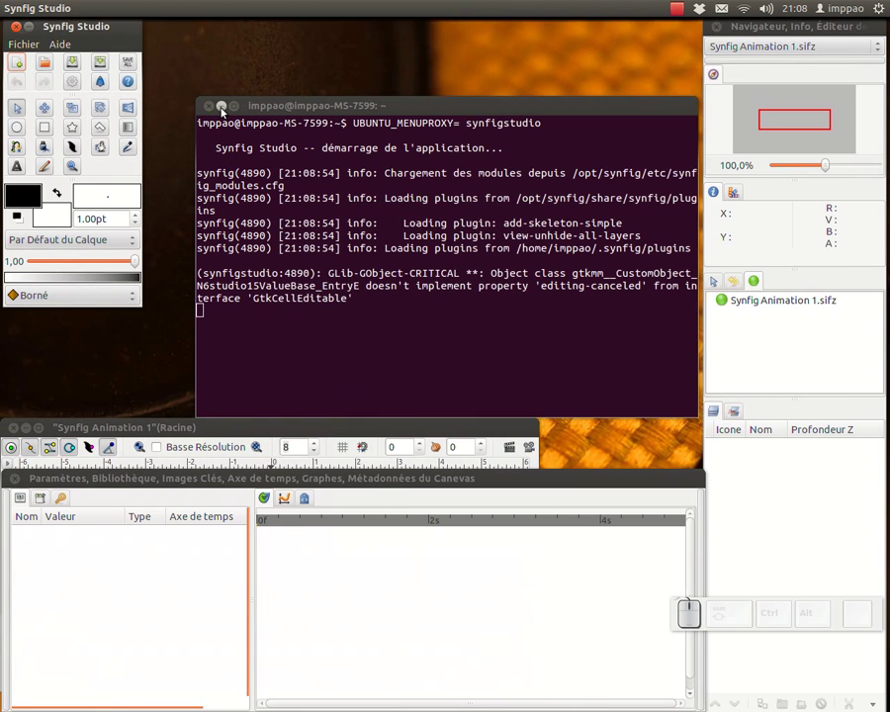
click(221, 106)
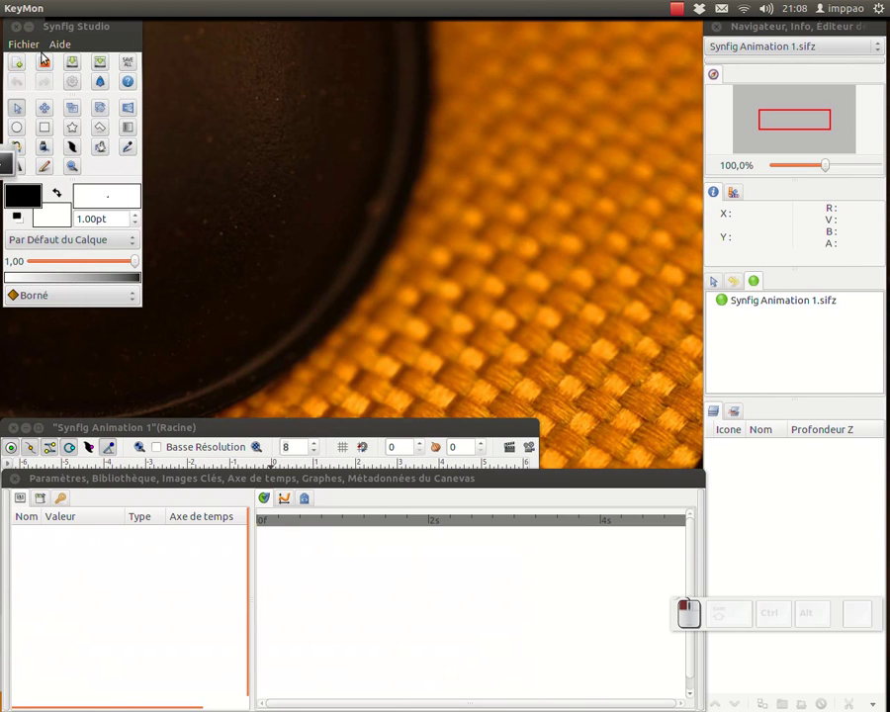
Step: Open 13dc_perso_tete.sif from the Bureau folder and enlarge its canvas window
click(29, 44)
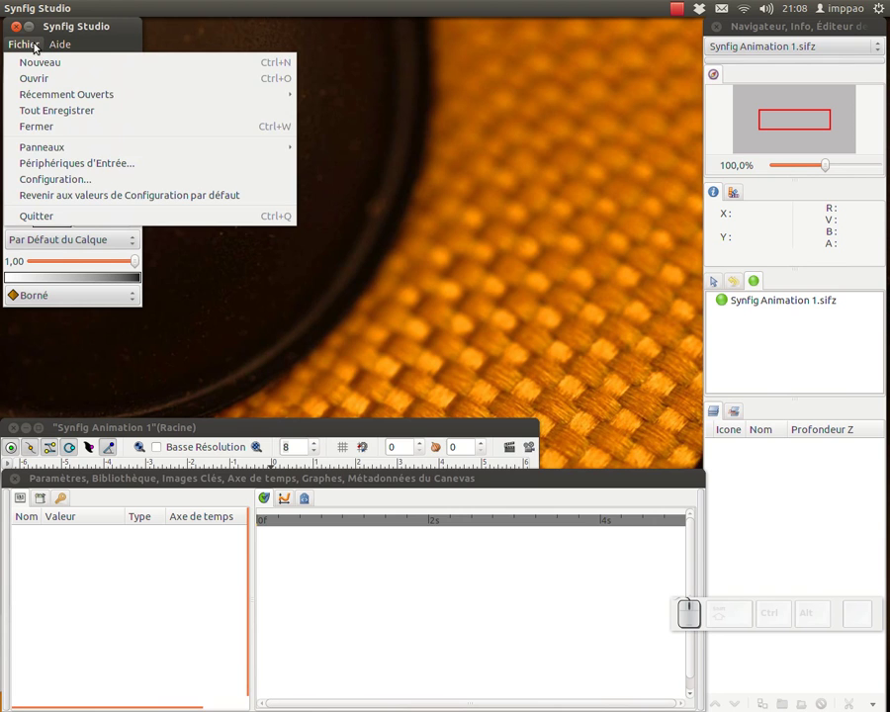
click(34, 45)
click(44, 63)
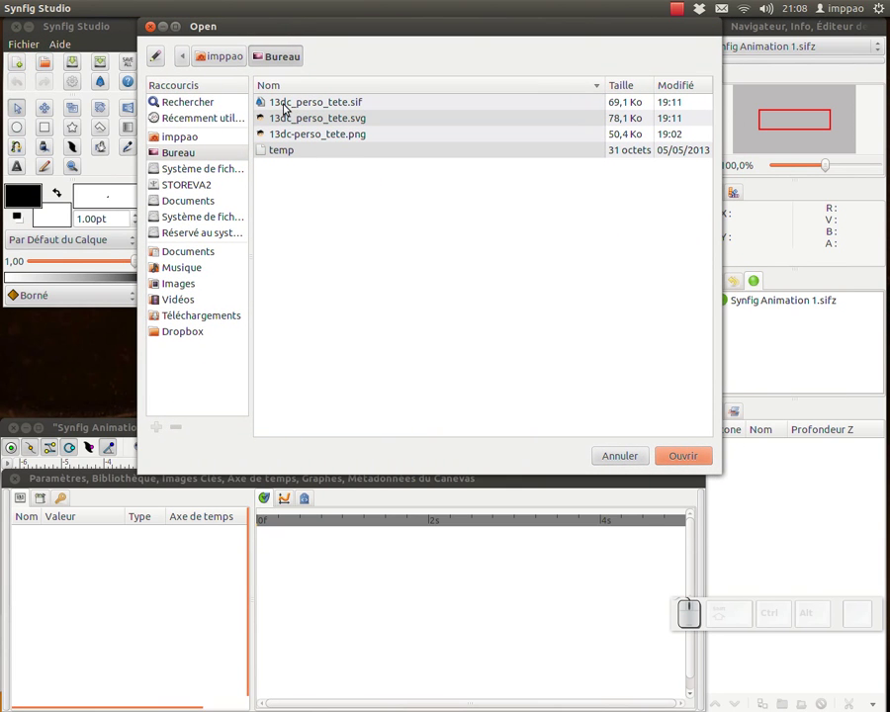
click(309, 107)
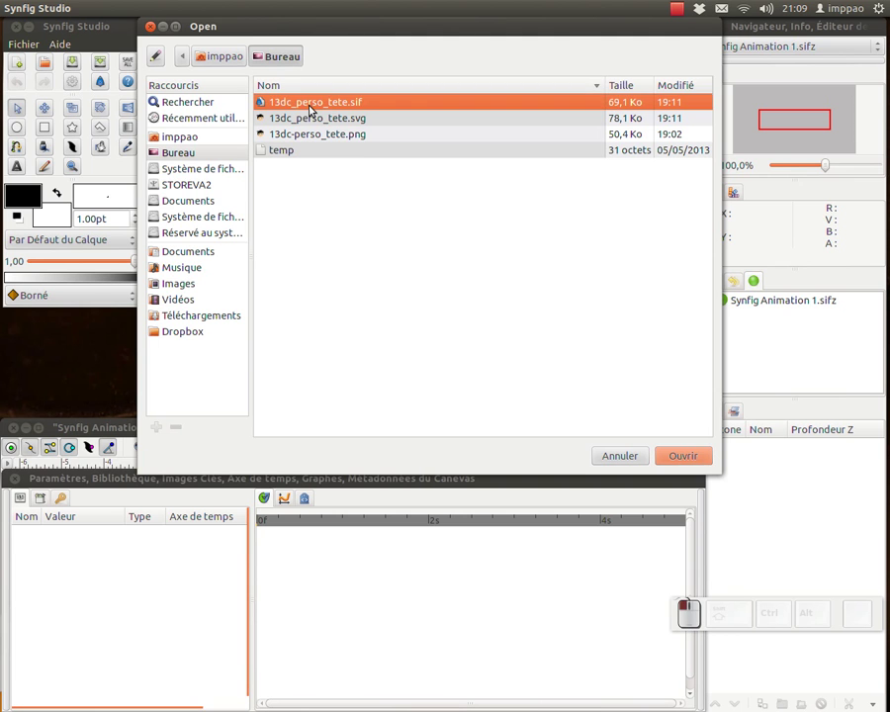
click(697, 460)
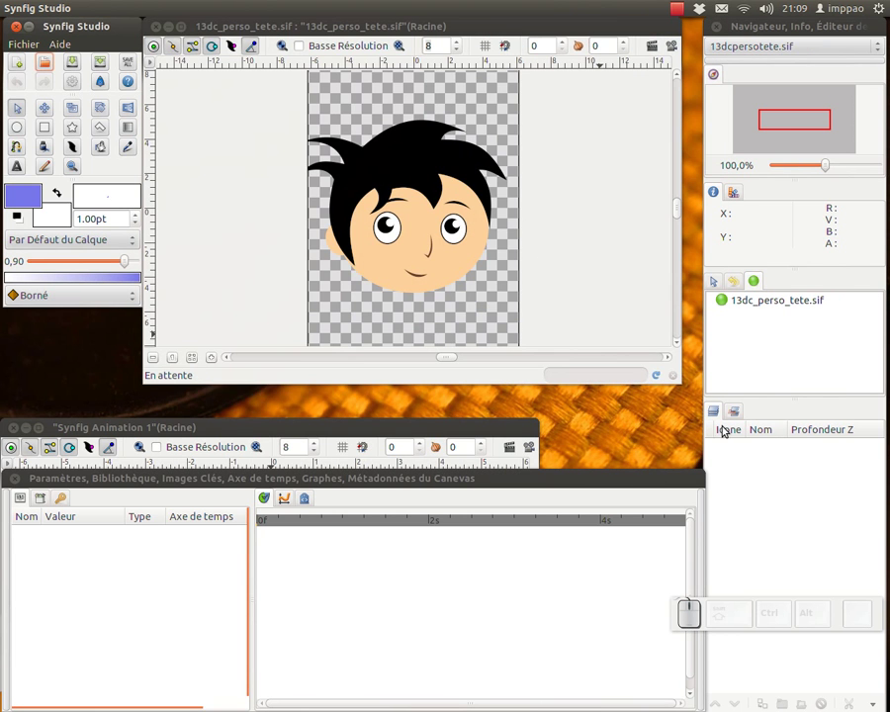
drag(678, 381, 698, 458)
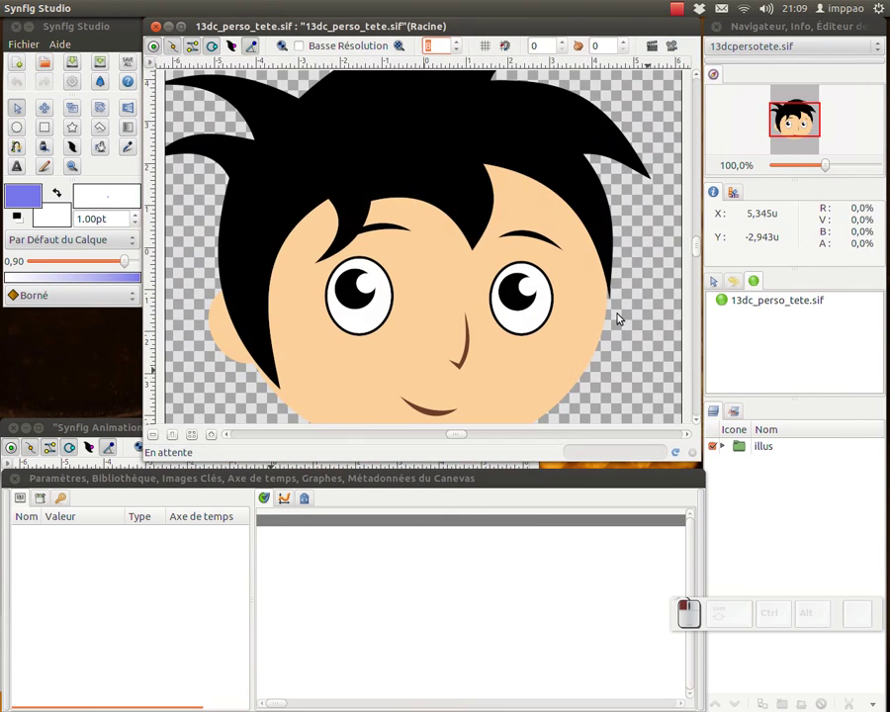
Step: Examine the layers inside the illus group one by one to see which part of the head each path draws
click(461, 214)
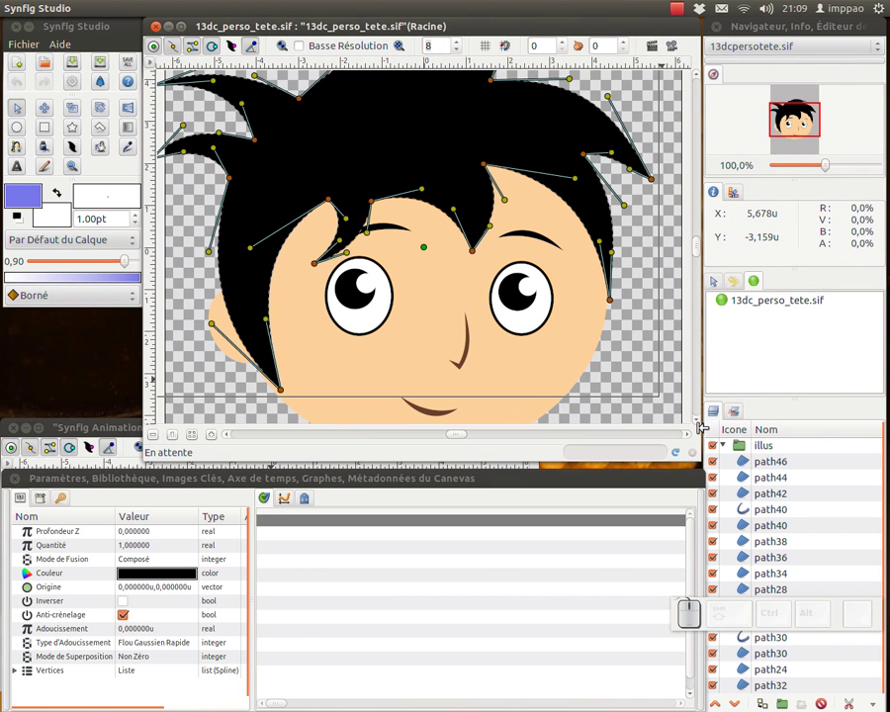
click(714, 411)
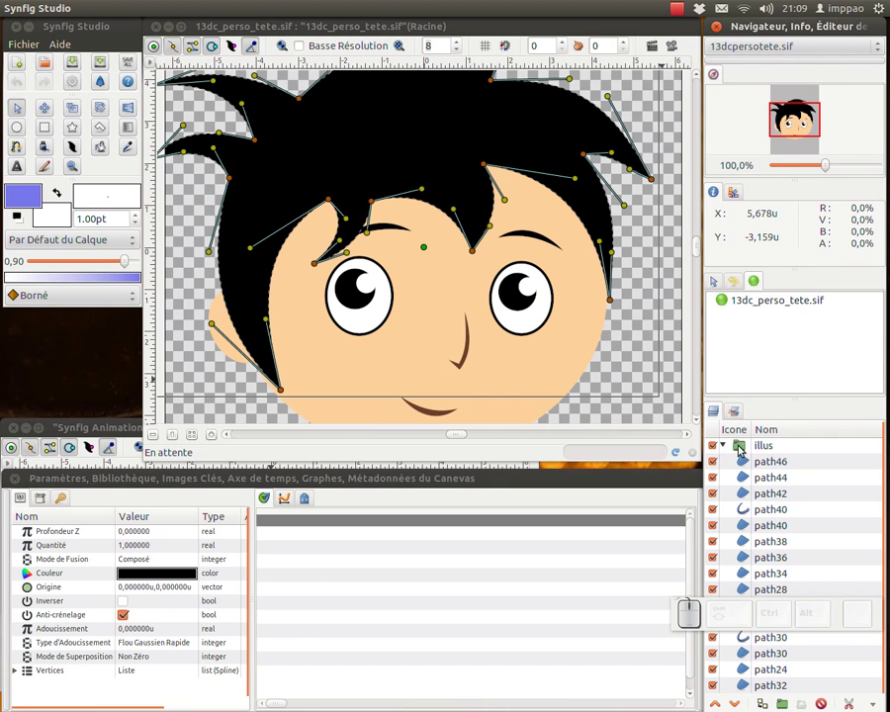
click(745, 453)
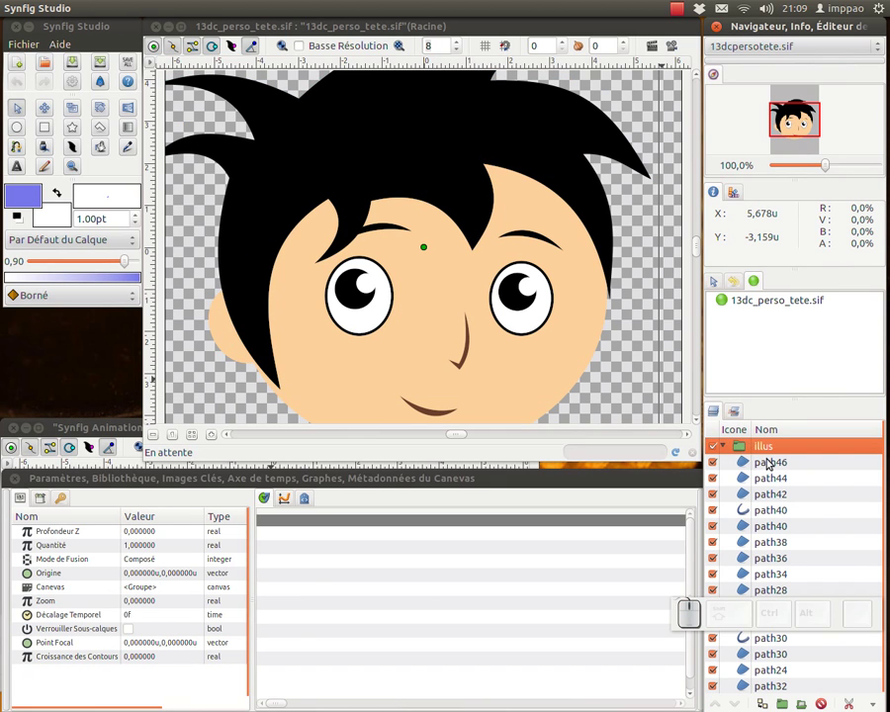
click(769, 462)
click(768, 477)
click(770, 494)
click(772, 511)
click(773, 526)
click(774, 542)
click(776, 558)
click(776, 574)
click(777, 590)
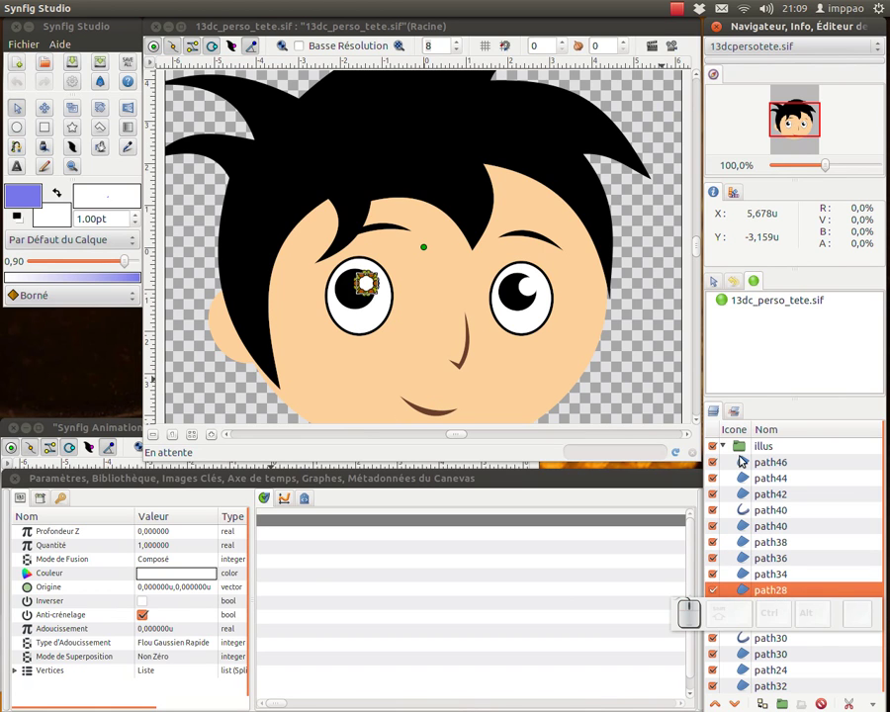
click(736, 451)
click(725, 447)
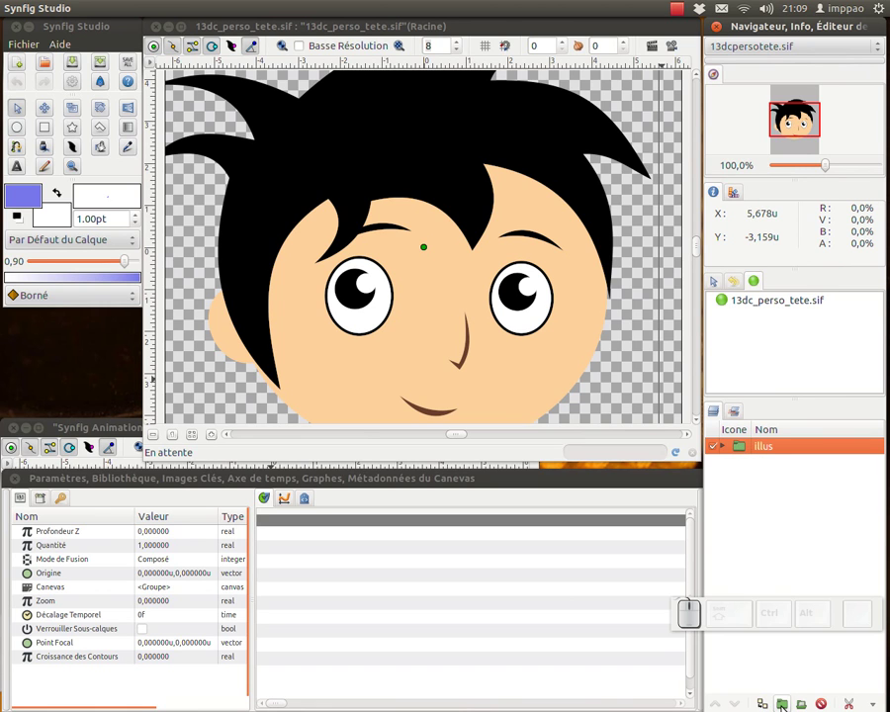
Step: Copy the collapsed illus group layer of the head drawing
double_click(764, 447)
click(774, 447)
click(751, 482)
right_click(742, 450)
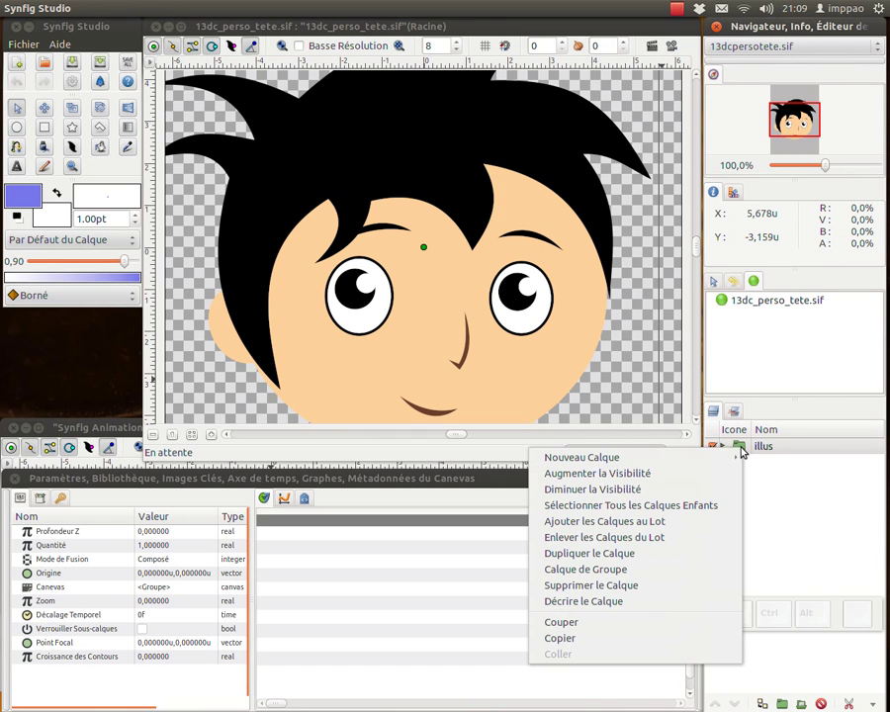
click(670, 636)
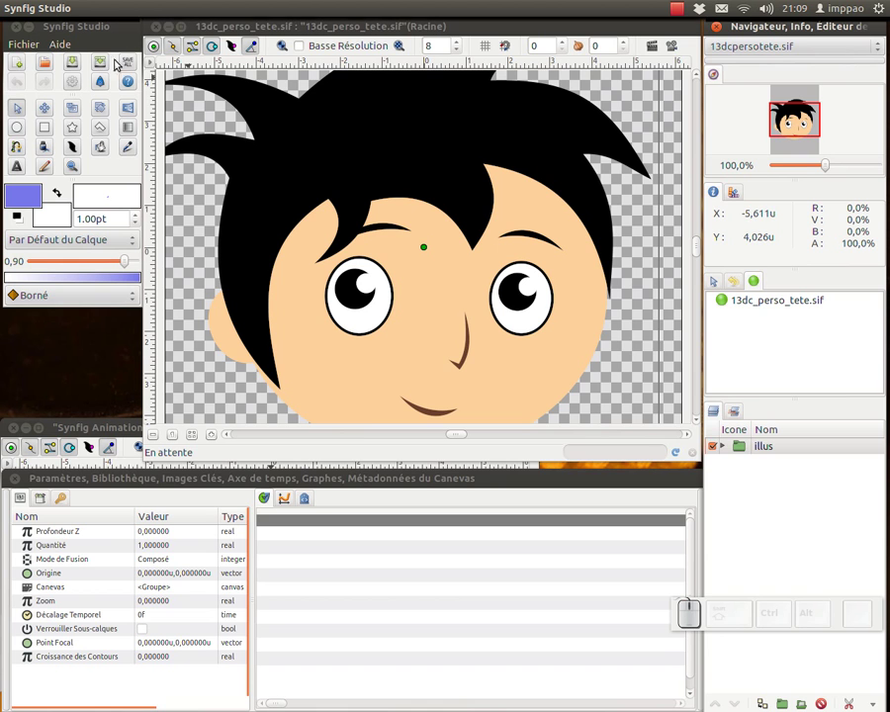
click(16, 61)
drag(450, 361, 239, 49)
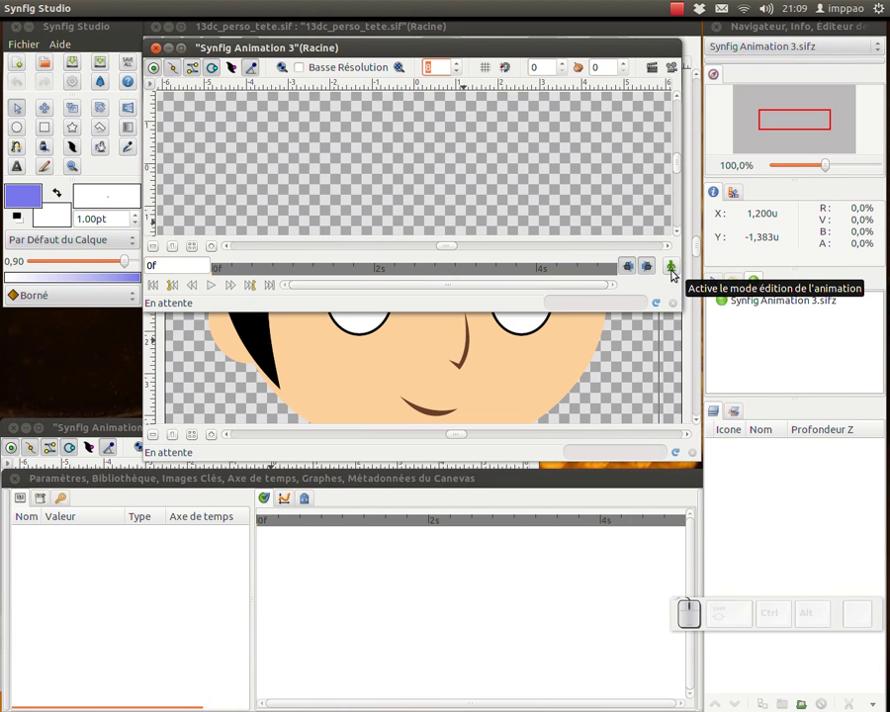
click(155, 49)
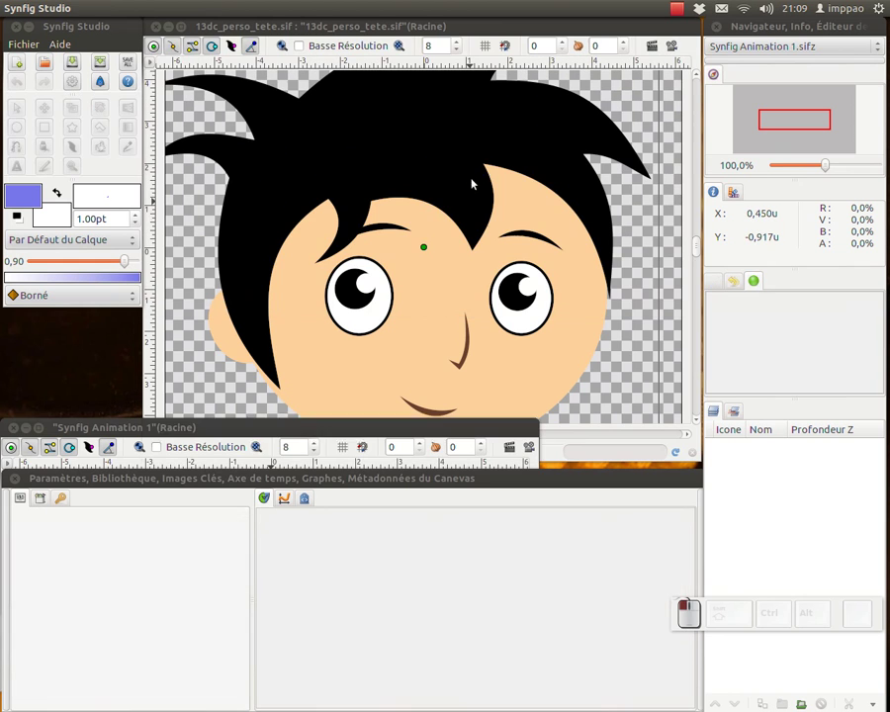
Step: Create a new animation document and enlarge its canvas window over the head drawing
click(18, 63)
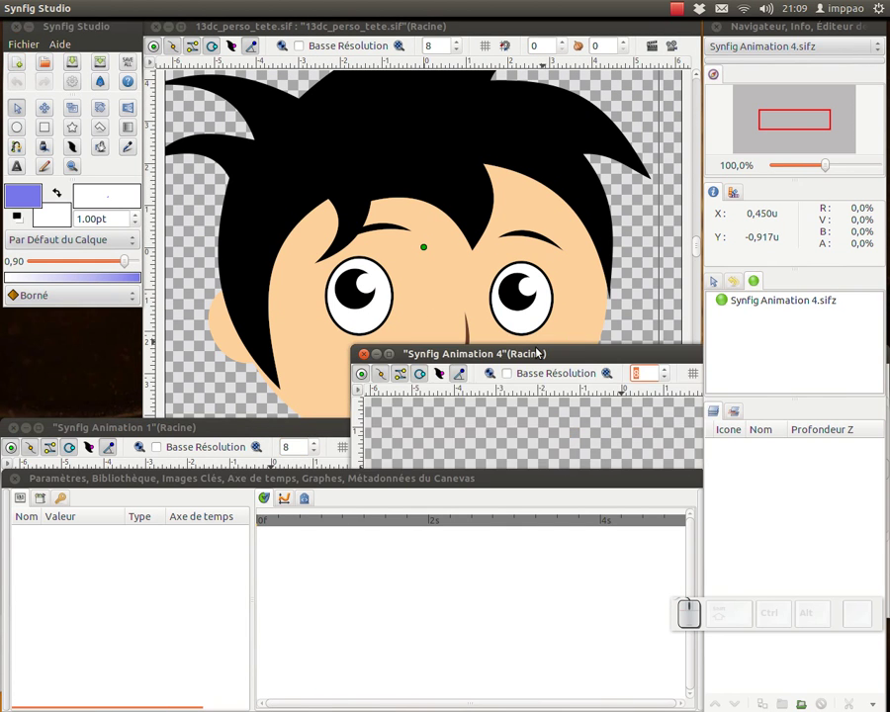
drag(403, 31, 353, 2)
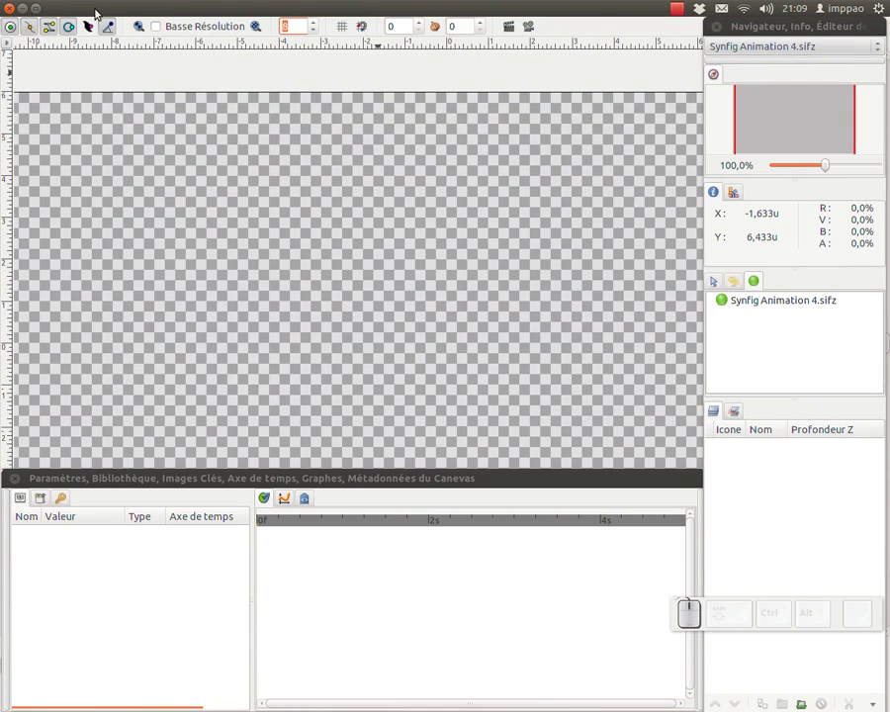
double_click(96, 12)
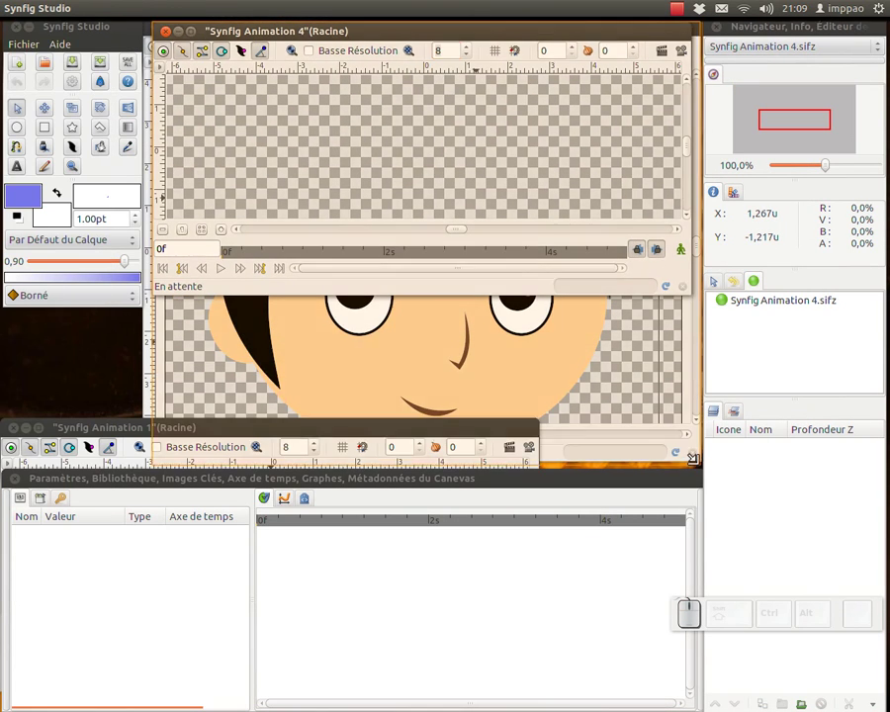
drag(684, 288, 694, 459)
Step: Paste the copied illus group into the new animation and select its layer
right_click(461, 243)
mouse_move(472, 249)
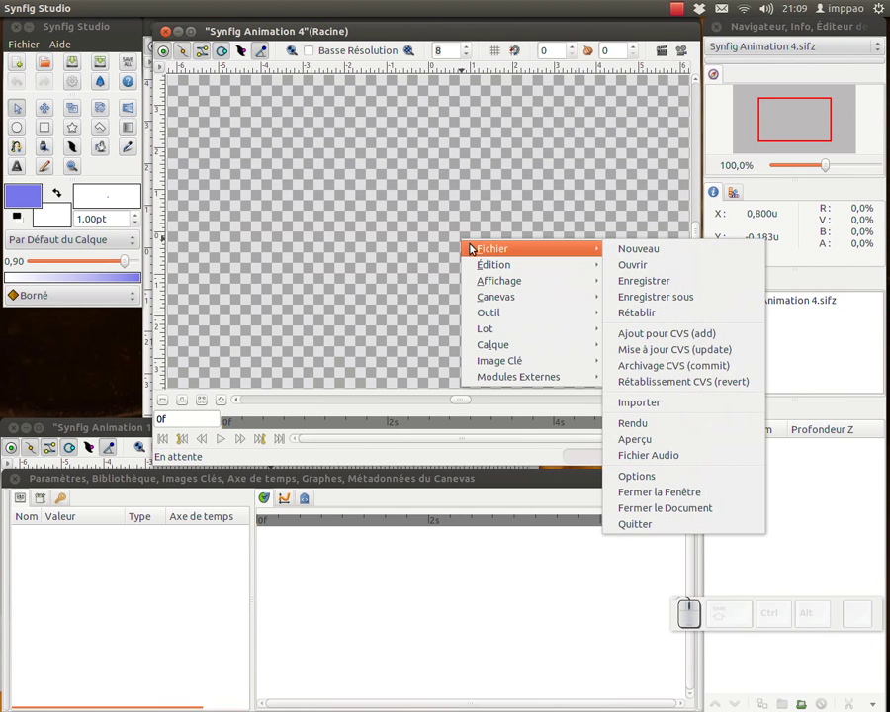
mouse_move(488, 266)
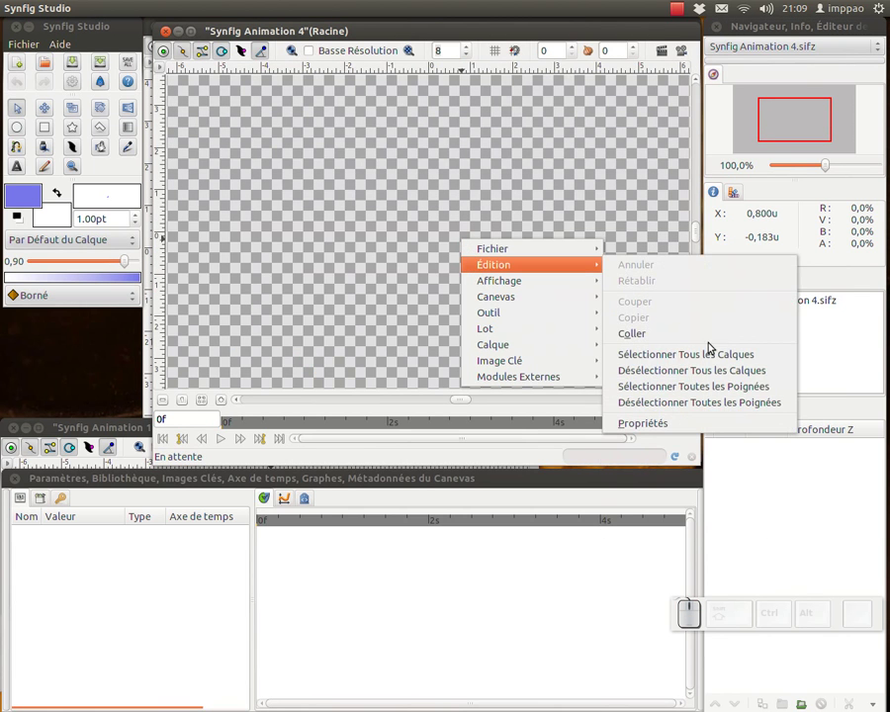
click(706, 335)
click(741, 451)
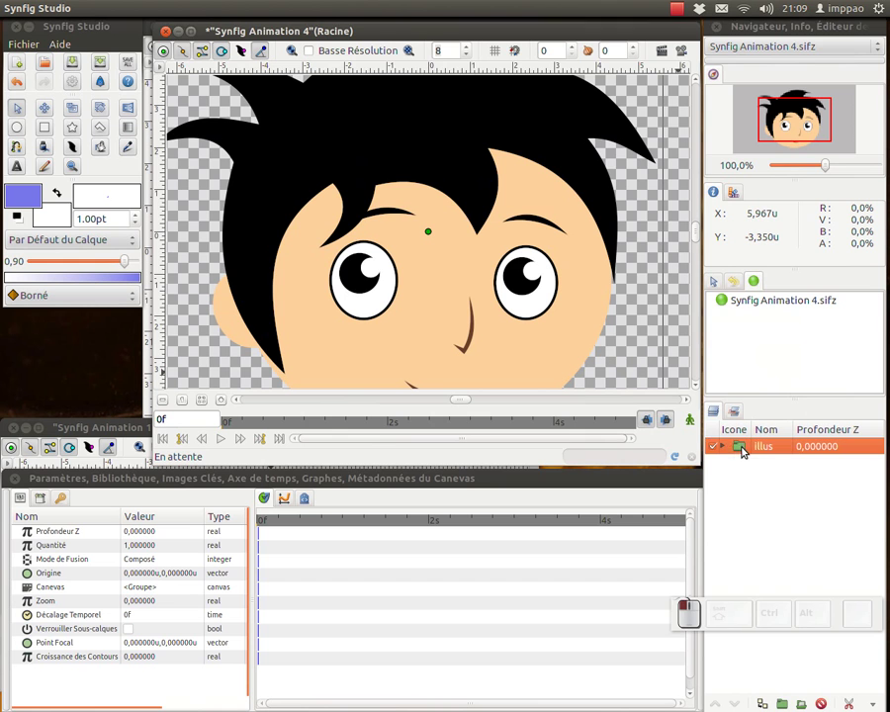
Step: Close the 13dc_perso_tete.sif and Synfig Animation 1 canvases, and fit the Synfig Animation 4 window between the panels
drag(232, 31, 318, 64)
click(219, 20)
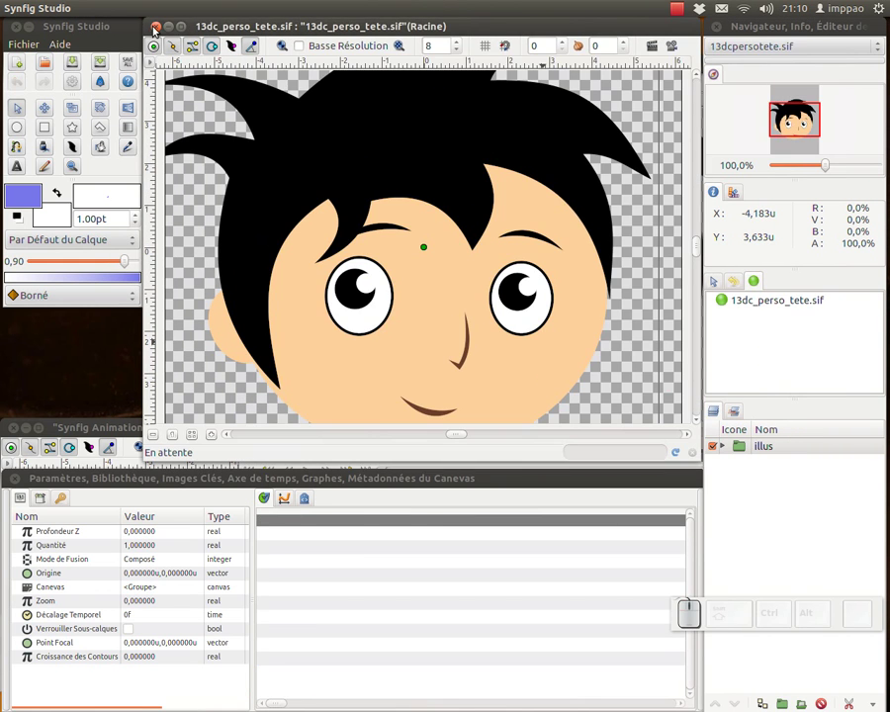
click(154, 26)
click(13, 427)
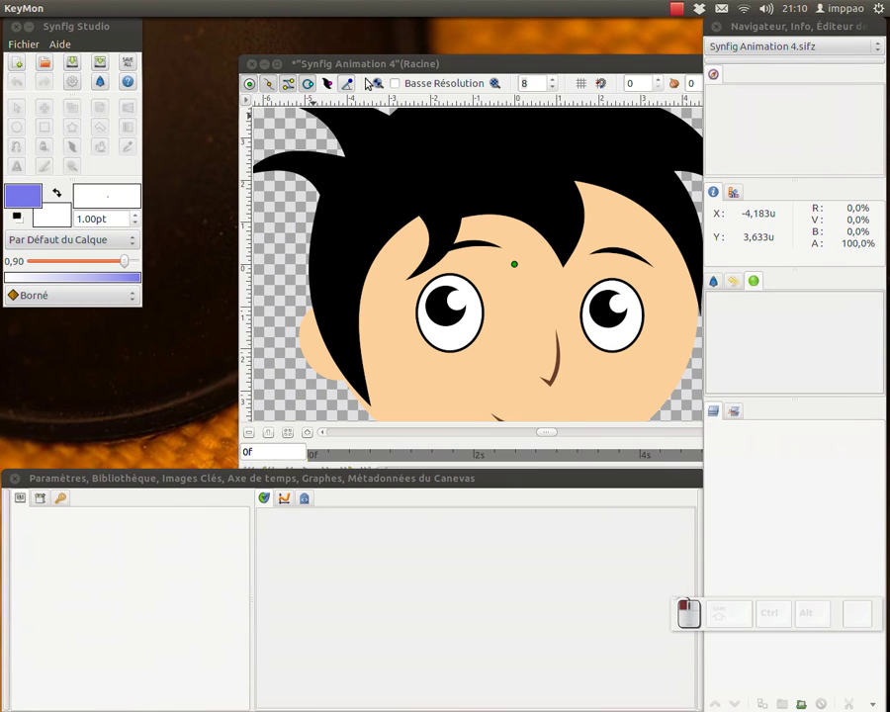
drag(377, 63, 285, 23)
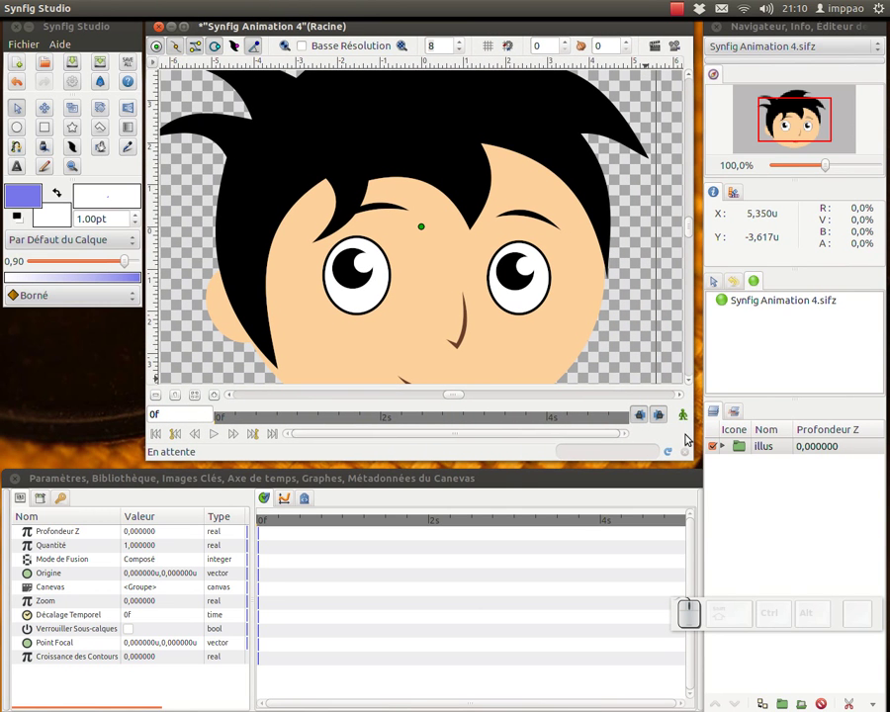
drag(686, 453, 697, 462)
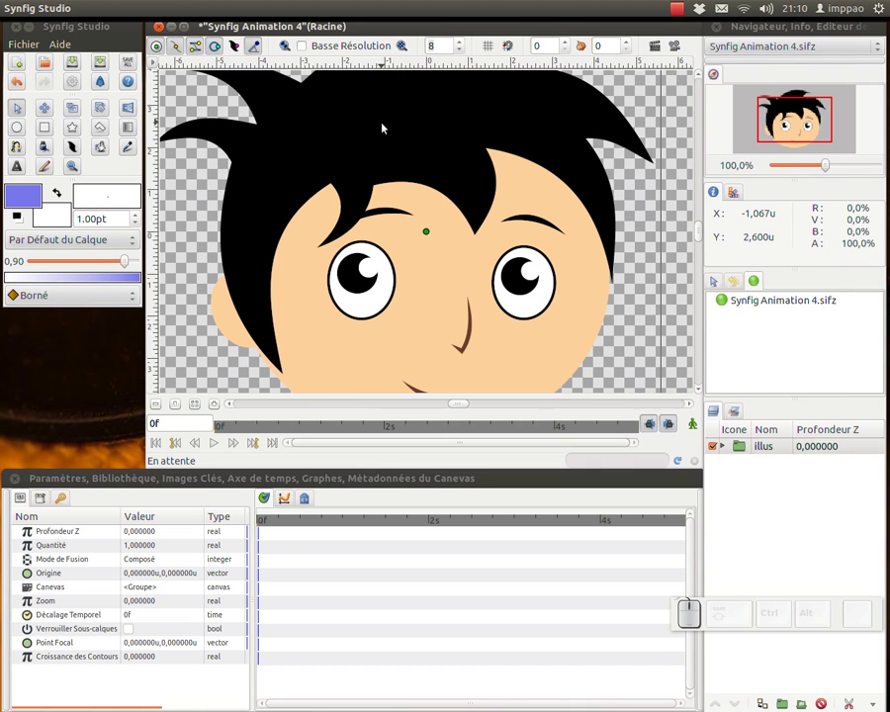
Step: Select the pupil, highlight and white of the character's eye on the ear side, leaving the face shape unselected
key(ctrl+shift+z)
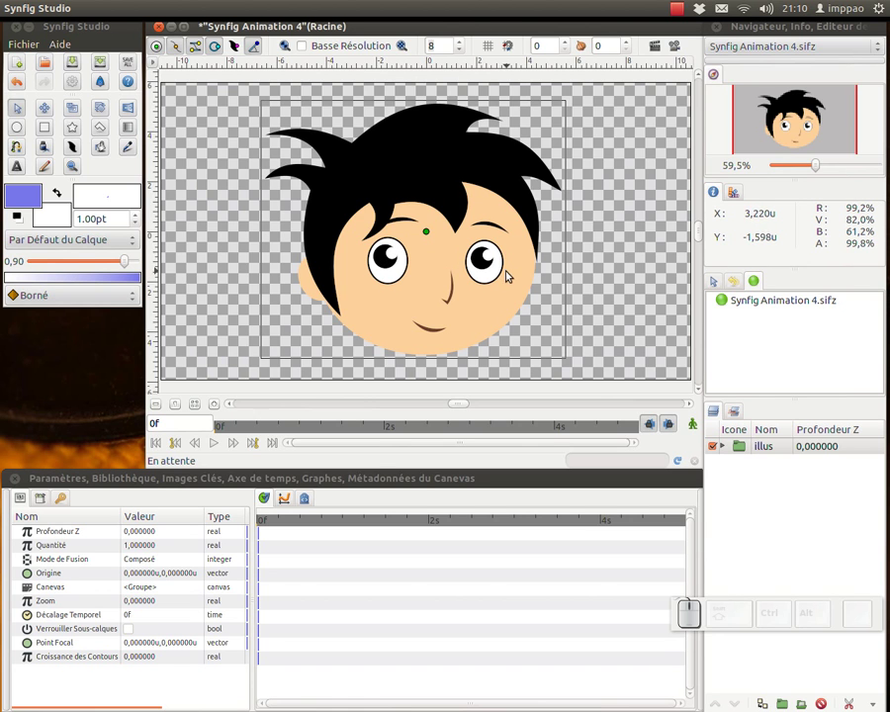
click(92, 184)
click(430, 273)
click(443, 275)
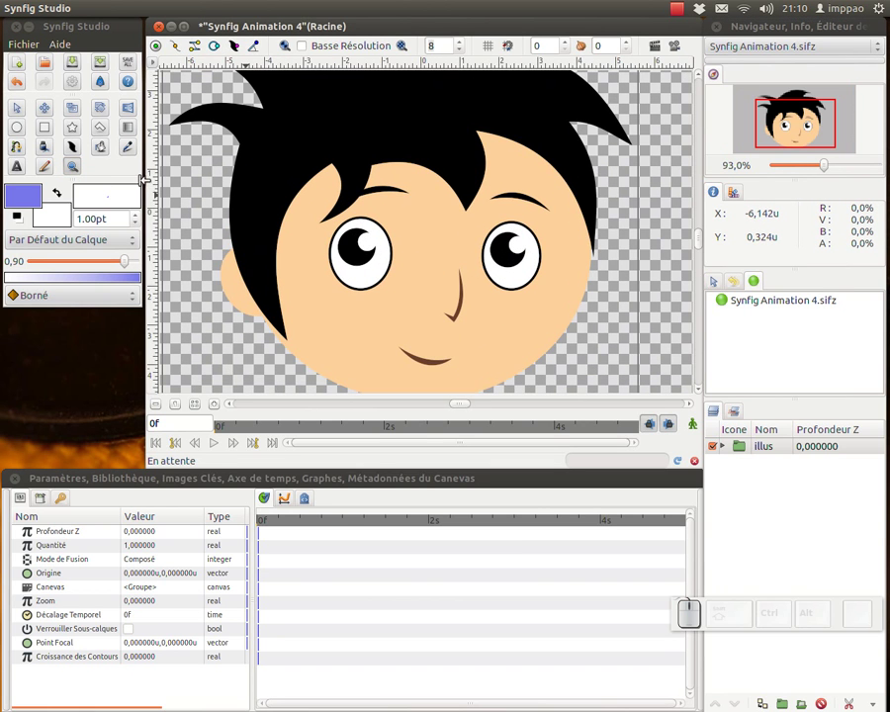
click(16, 106)
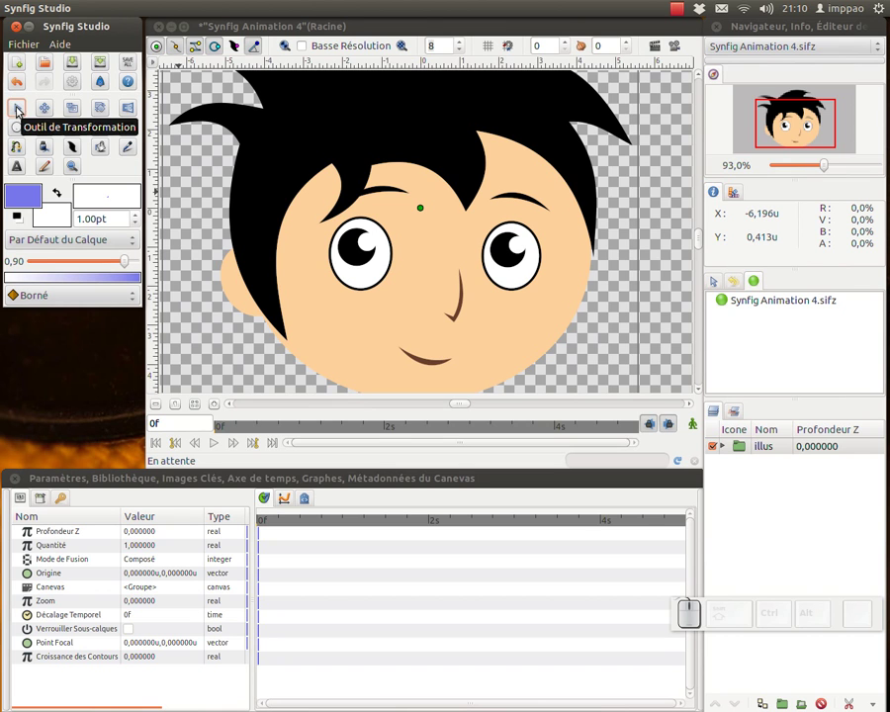
click(344, 238)
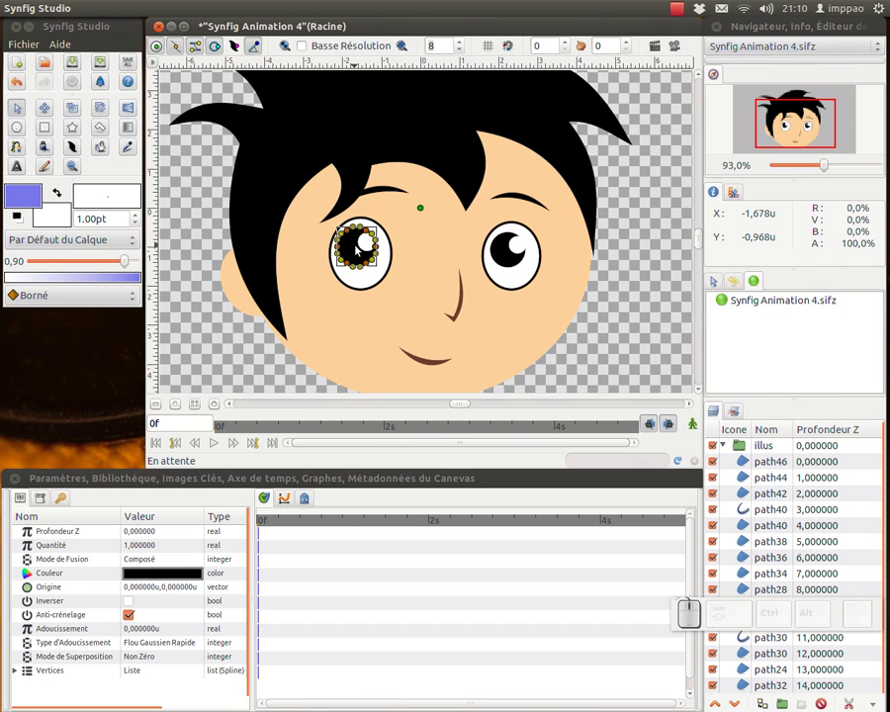
ctrl+shift+click(365, 243)
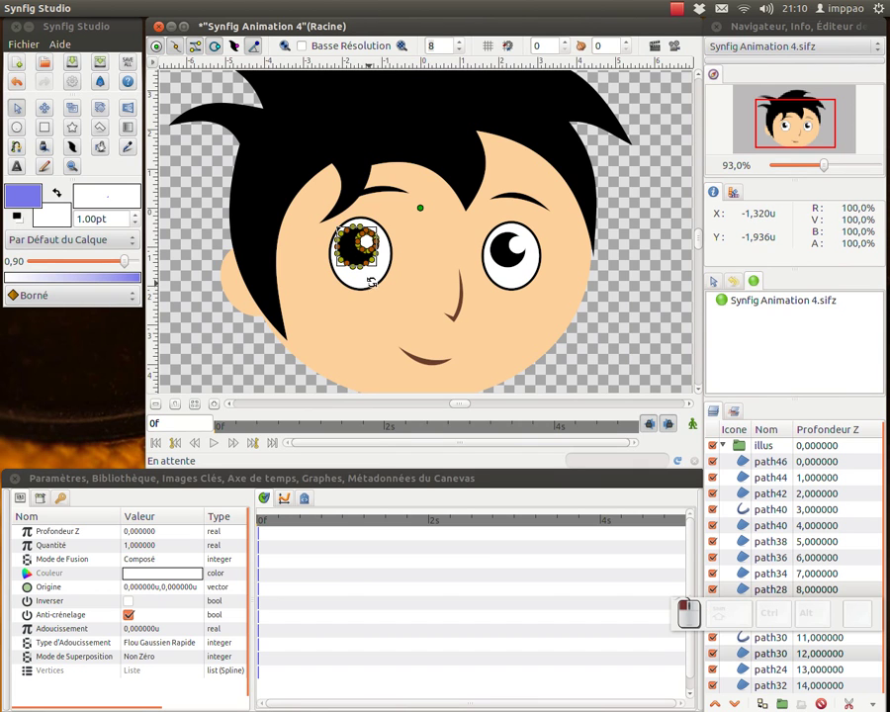
ctrl+click(370, 284)
ctrl+click(407, 225)
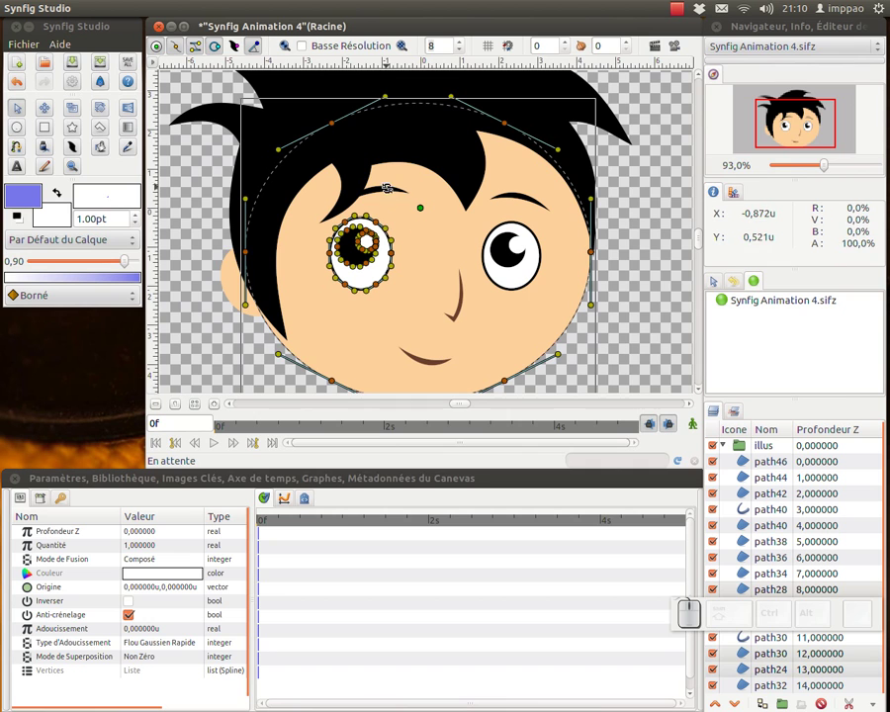
ctrl+click(428, 250)
Step: Add the nose, mouth, both eyebrows and all parts of the other eye to the selection
ctrl+click(457, 312)
ctrl+click(430, 364)
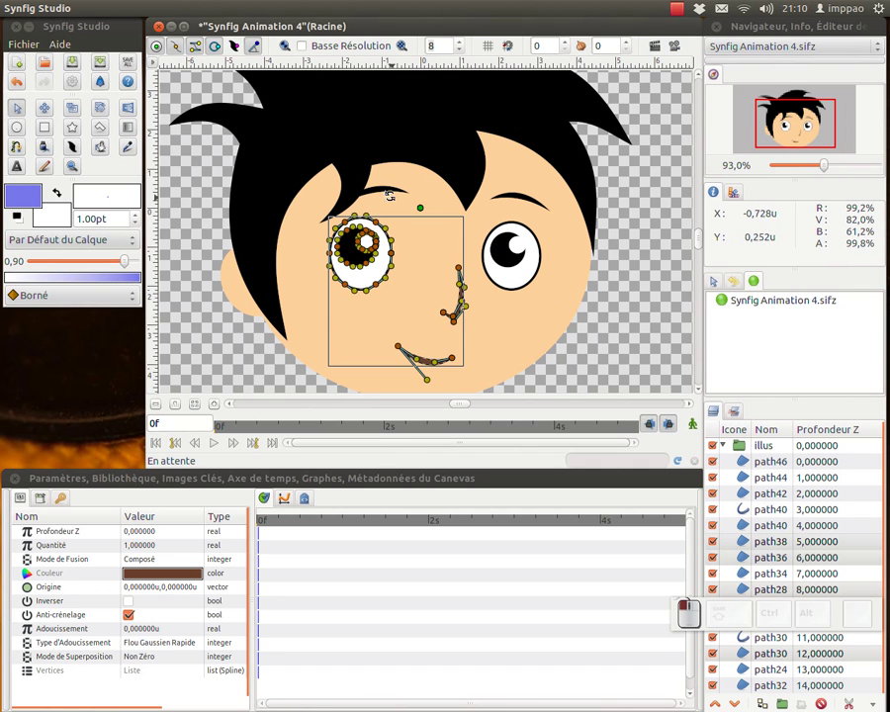
ctrl+click(380, 190)
ctrl+click(516, 202)
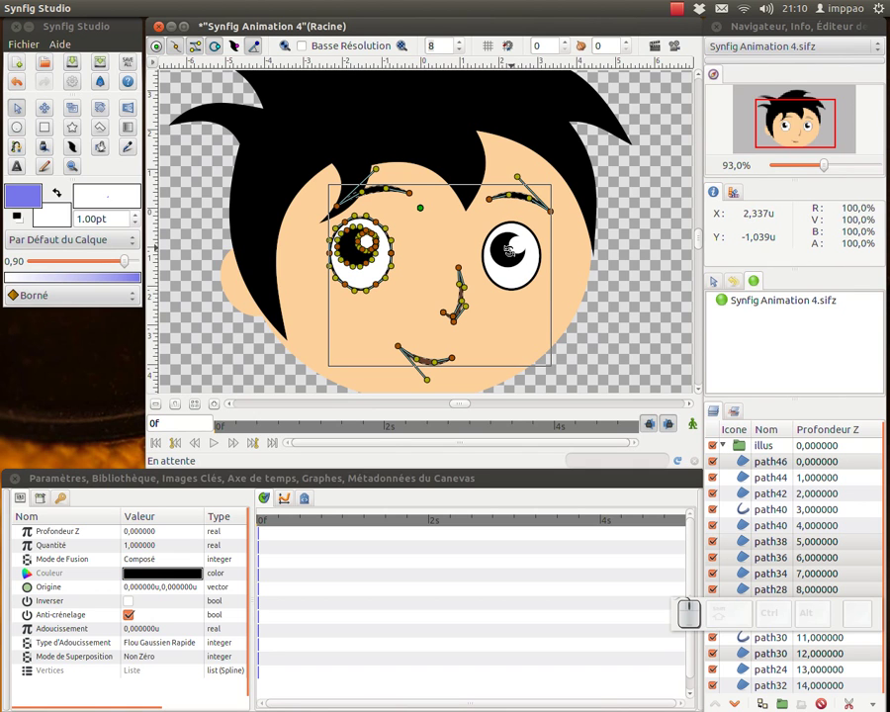
ctrl+click(518, 242)
ctrl+click(520, 267)
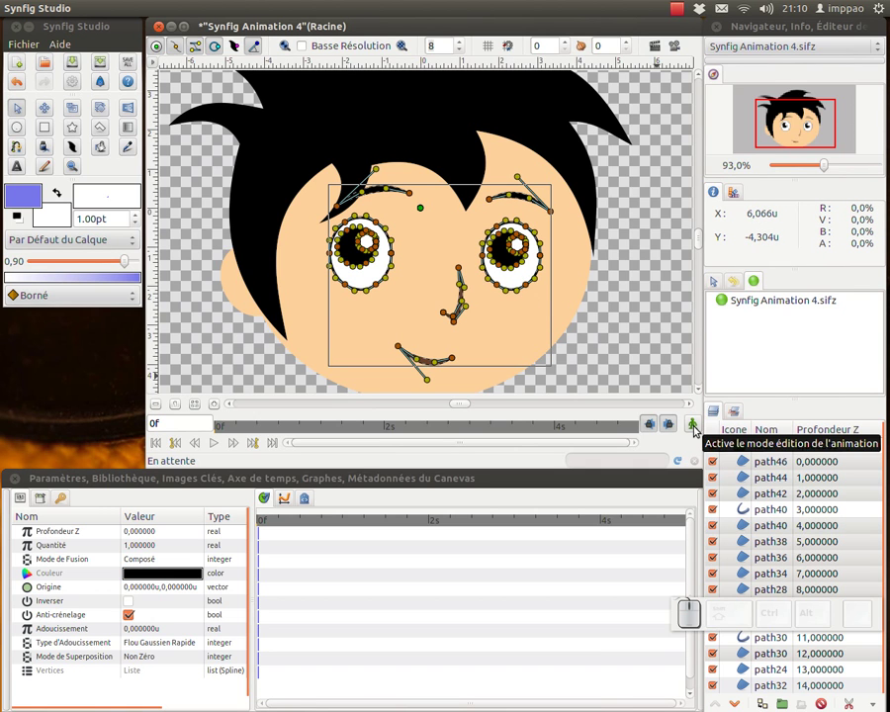
Step: Enable animation editing, nudge all the facial features' handles slightly to record them at 0f, and add a keyframe there
click(693, 426)
drag(360, 370, 358, 346)
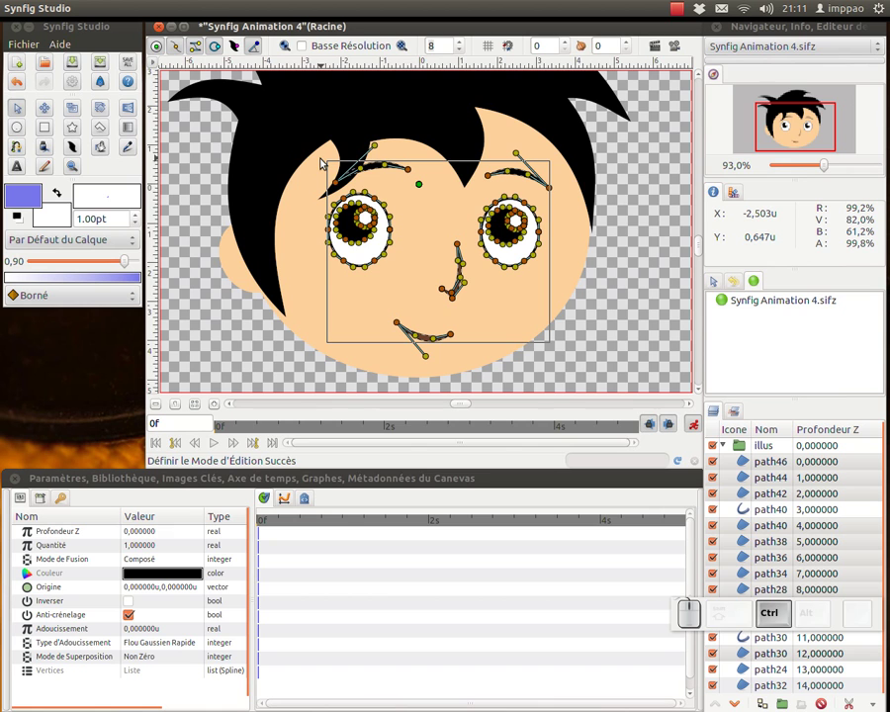
key(ctrl+a)
drag(408, 169, 409, 172)
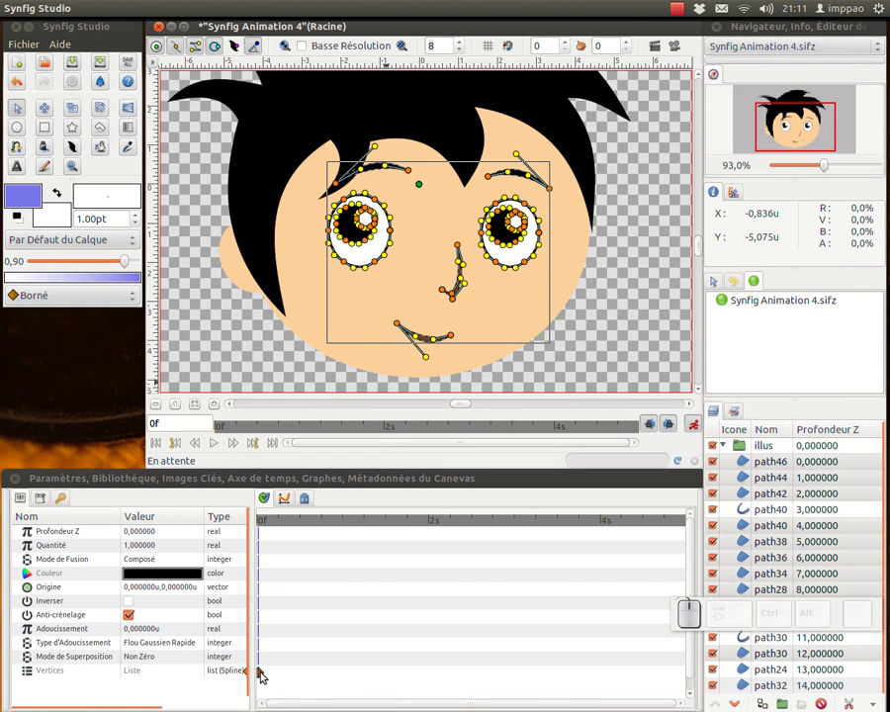
click(65, 496)
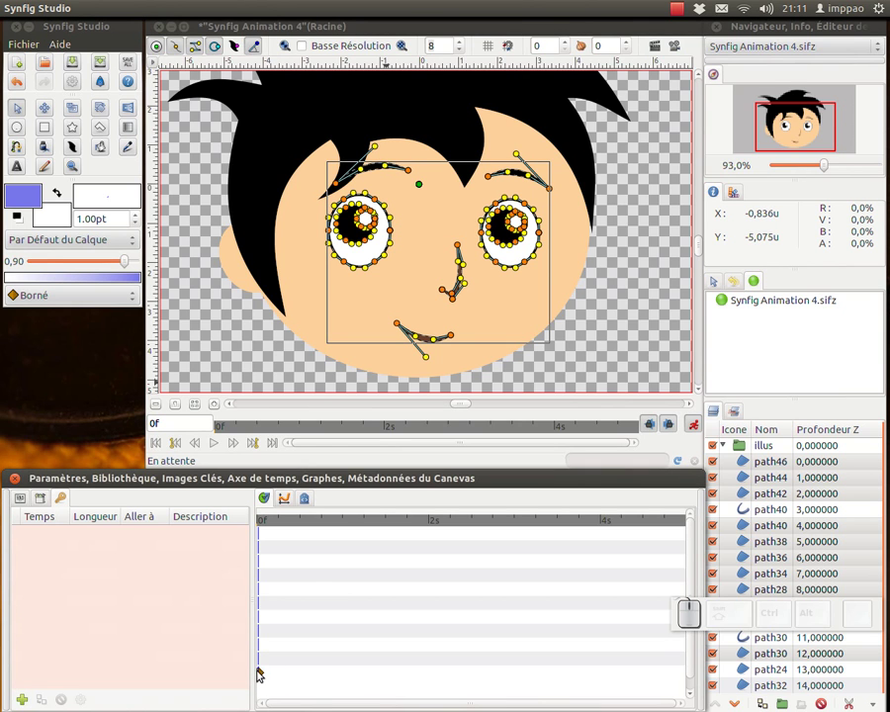
click(23, 699)
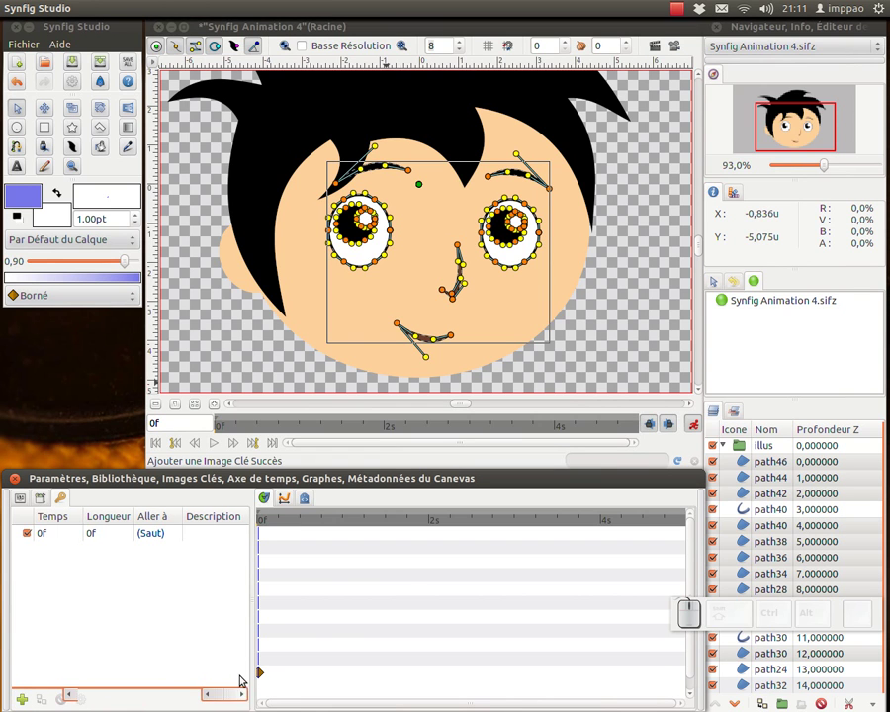
Step: Add a keyframe at 4s and shift all the selected facial features sideways, away from the ear, at that time
click(600, 524)
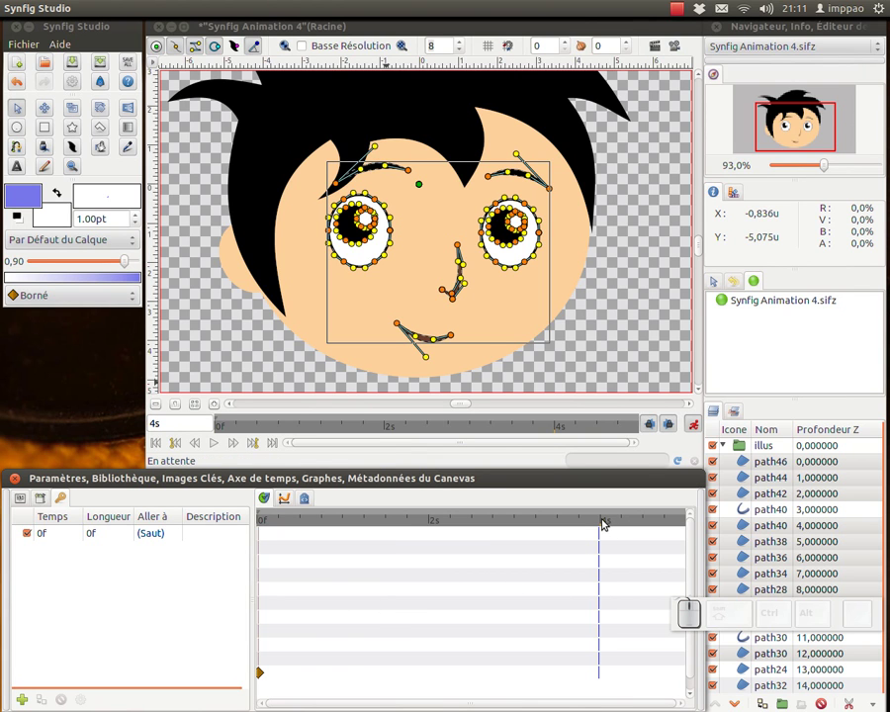
click(558, 431)
click(560, 431)
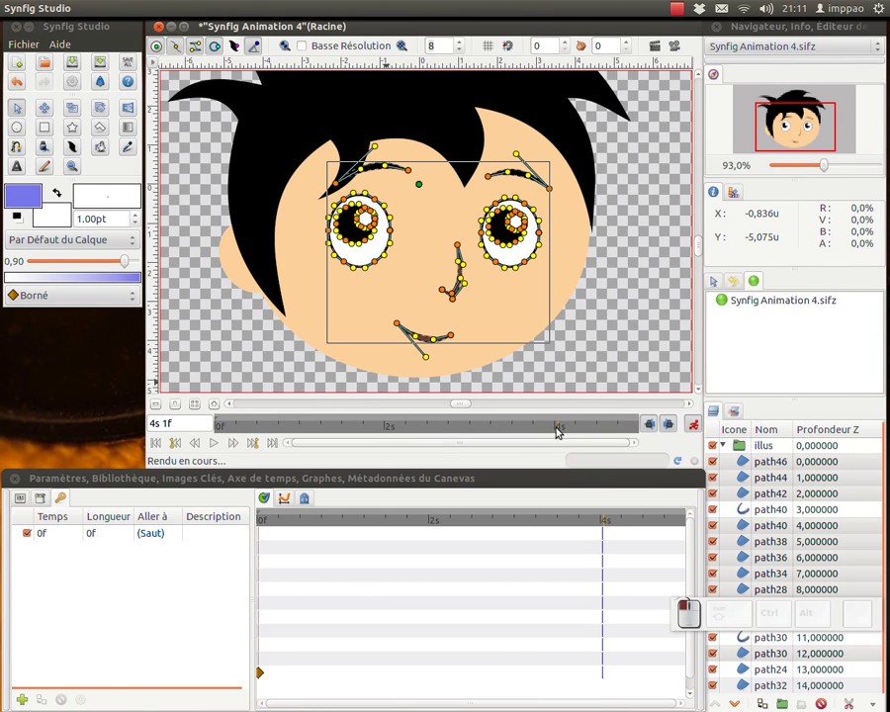
click(556, 432)
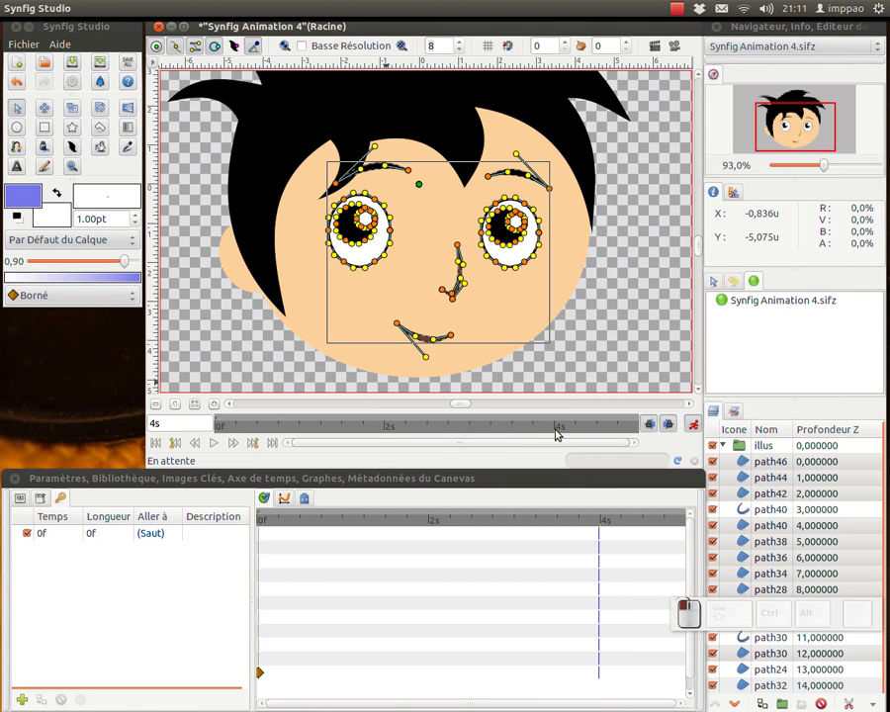
drag(164, 423, 149, 424)
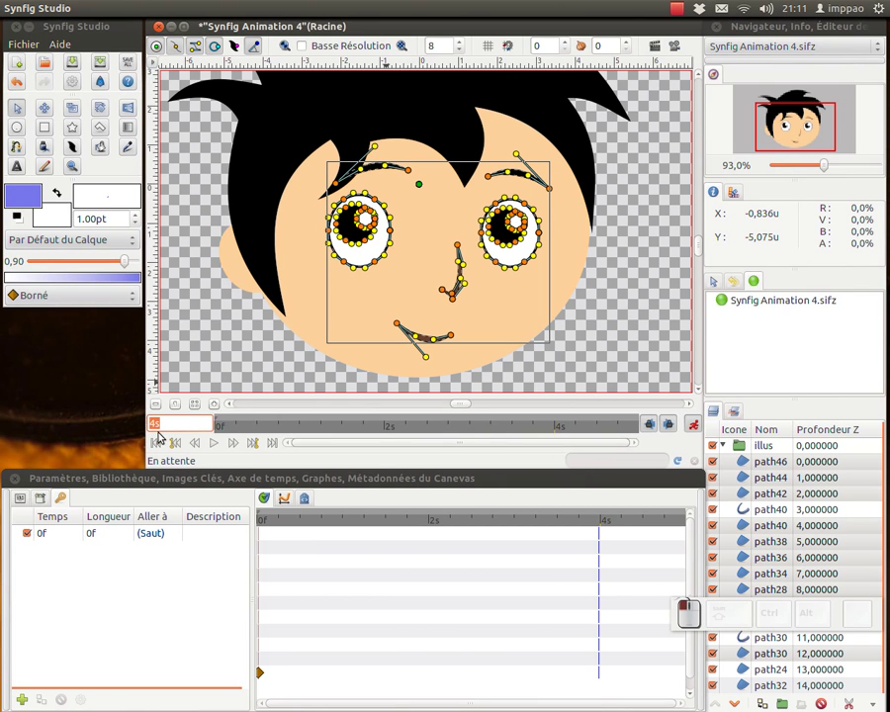
click(22, 703)
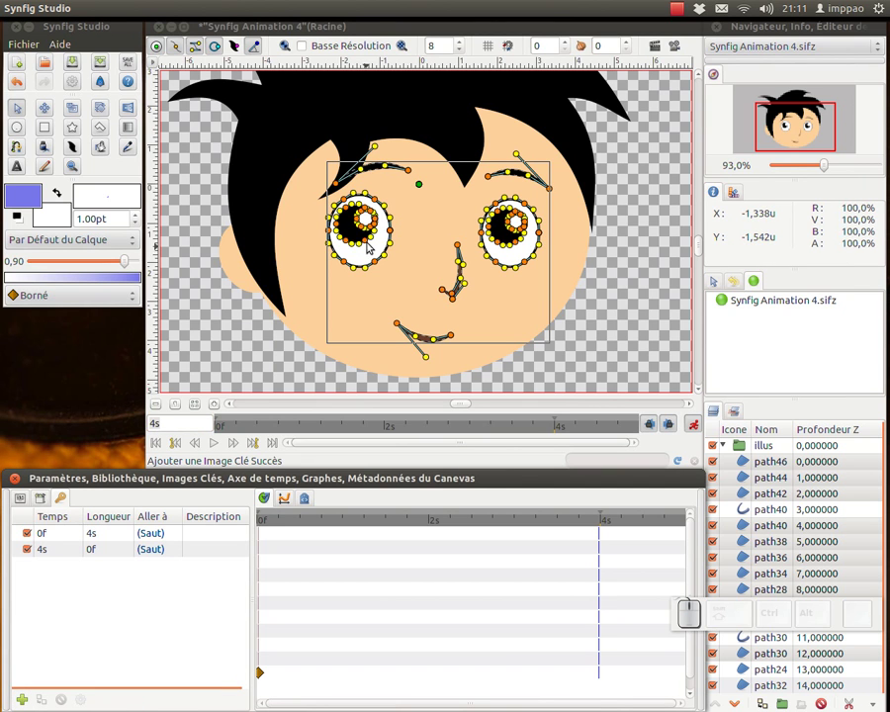
drag(389, 230, 439, 232)
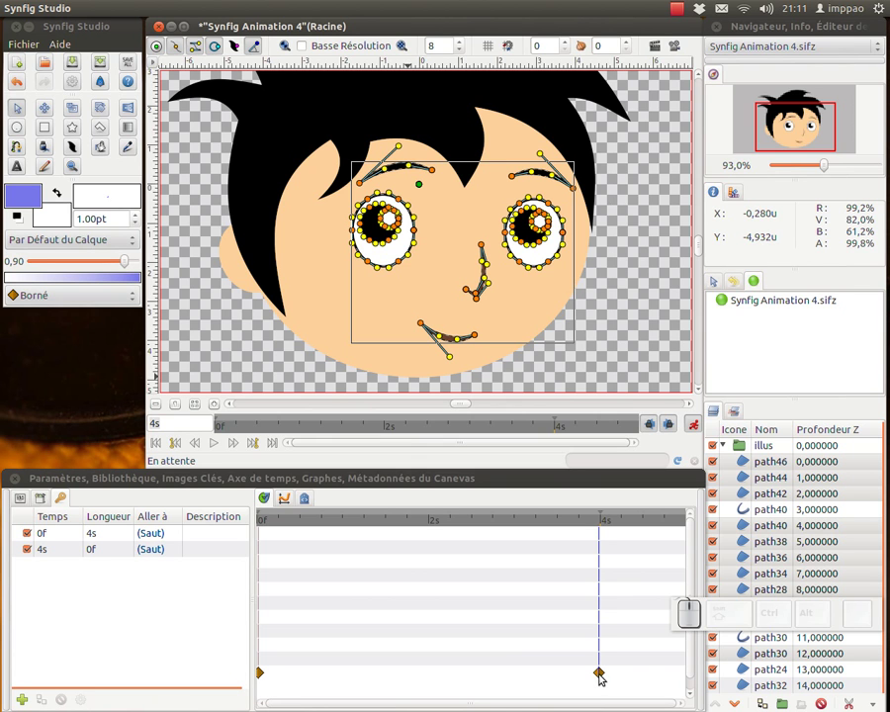
Step: Save the animation in the Bureau folder as 13dc_perso_tete_aniom.sif
click(72, 61)
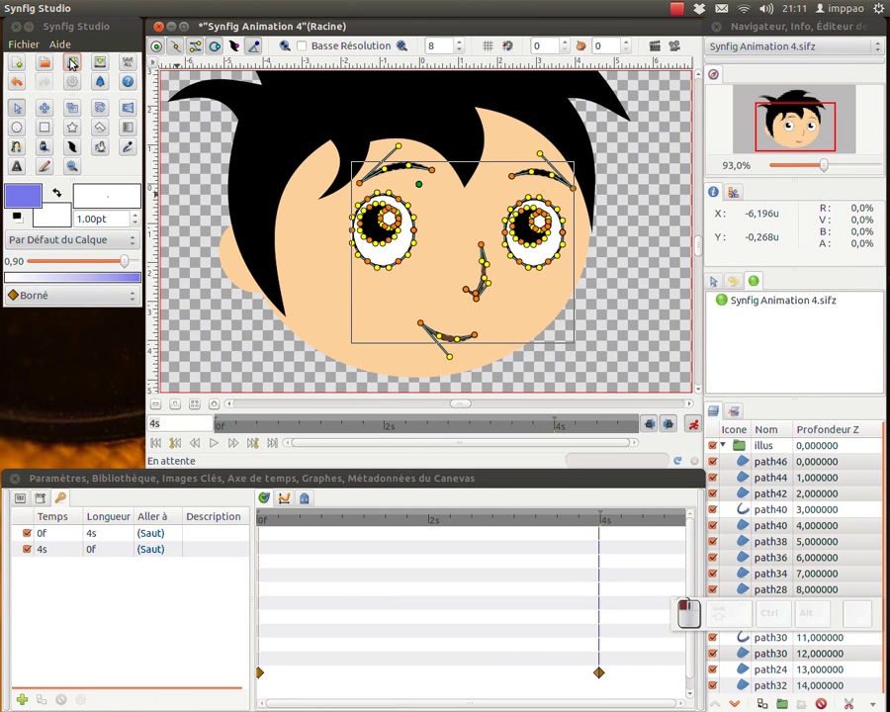
click(324, 240)
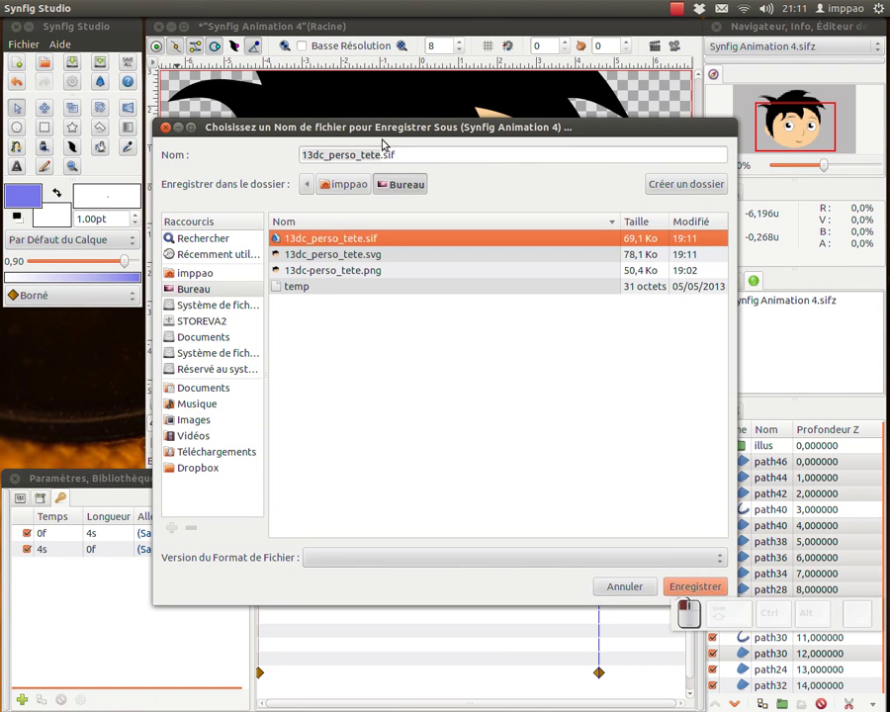
click(382, 154)
text(_aniom)
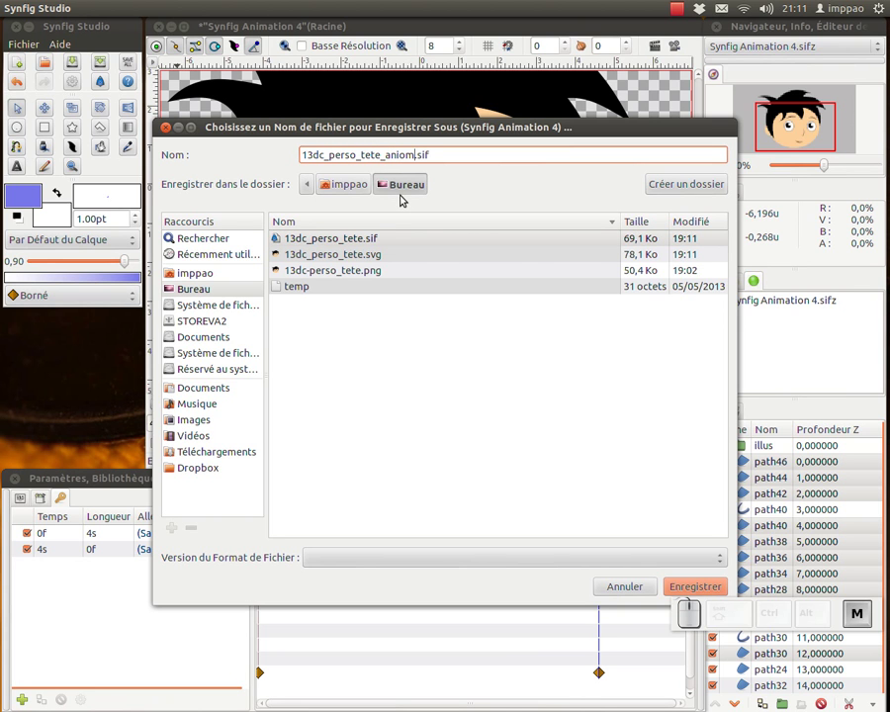
key(Return)
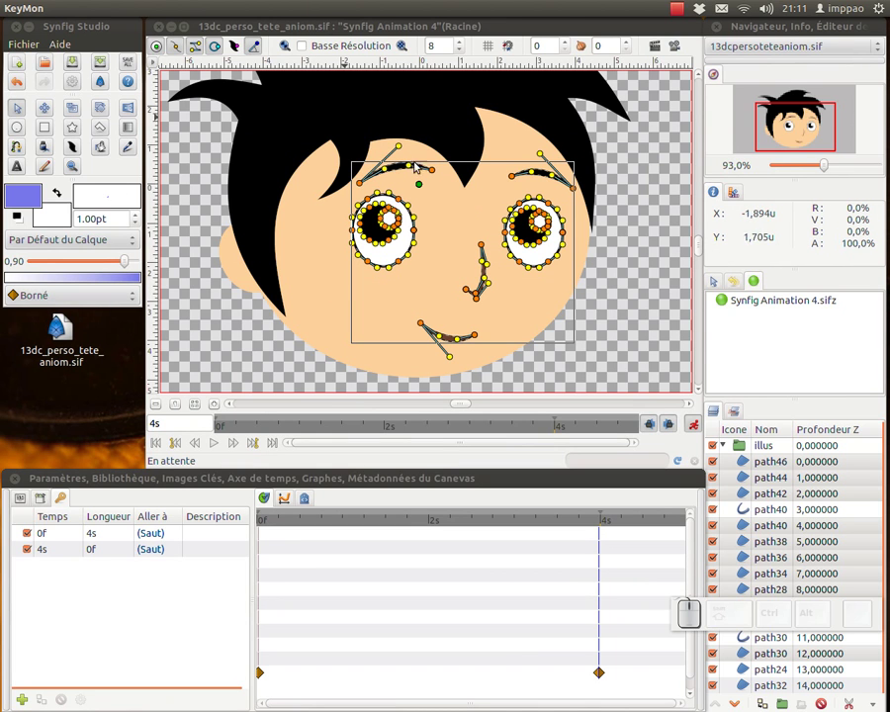
Step: Select only the eye farther from the ear and its eyebrow, including all of their handles
click(603, 175)
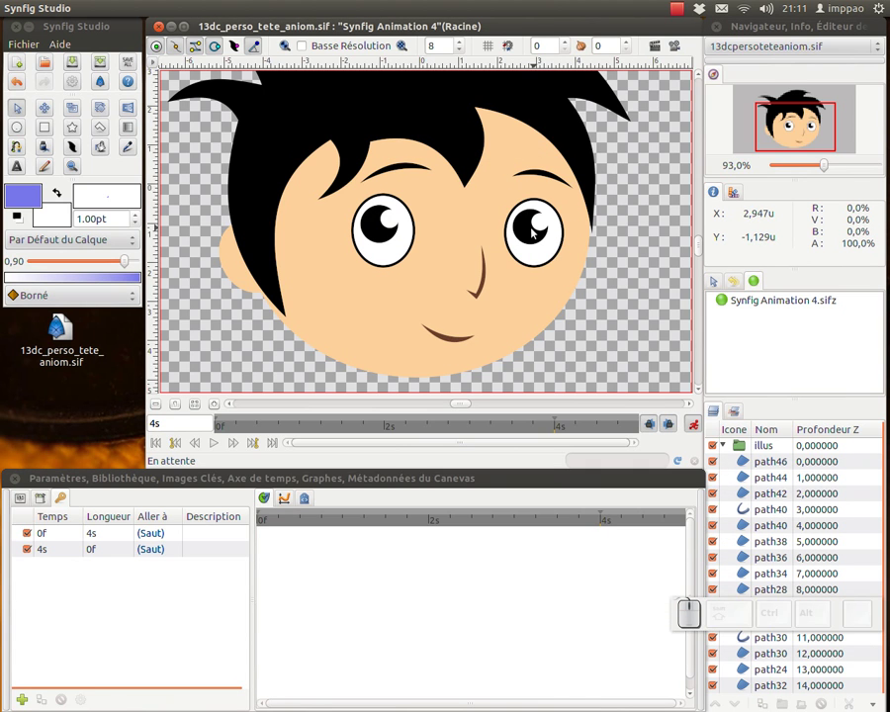
click(537, 225)
shift+click(538, 225)
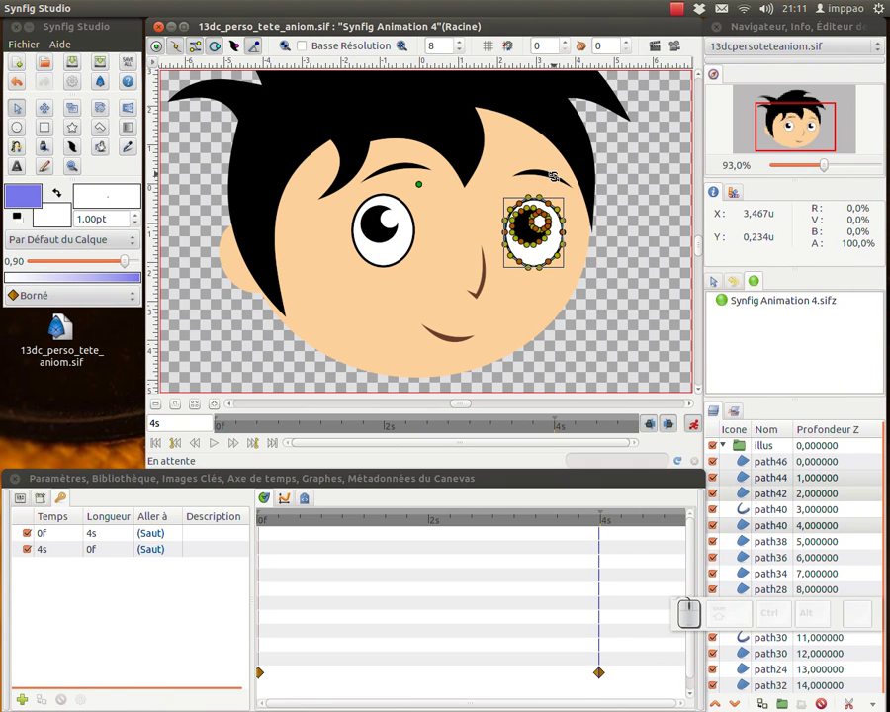
ctrl+click(558, 178)
key(ctrl+a)
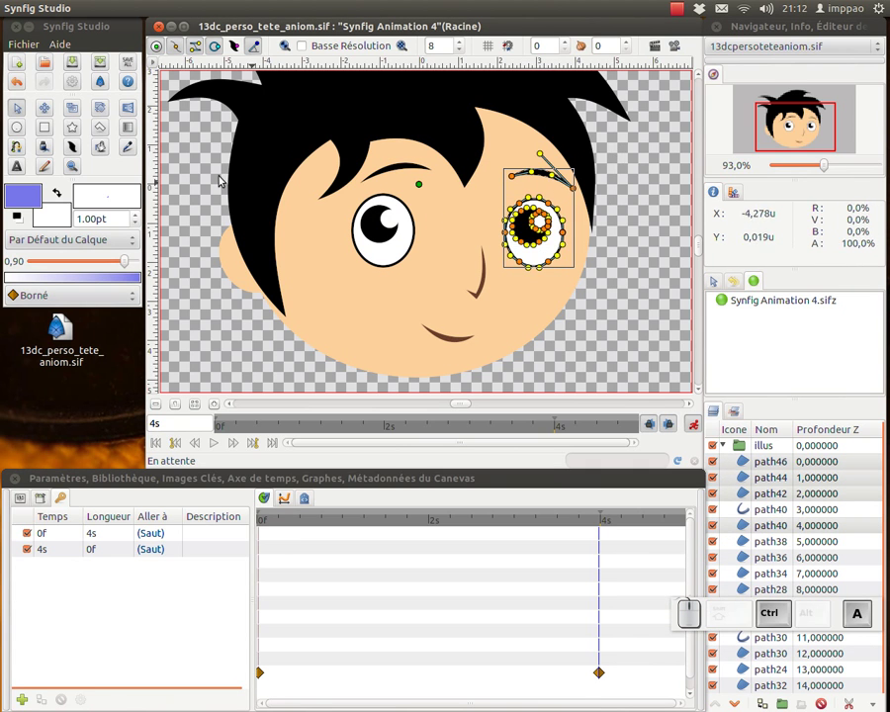
Step: Narrow the selected eye and eyebrow horizontally with unlocked proportions, and shift them slightly toward the nose
click(72, 110)
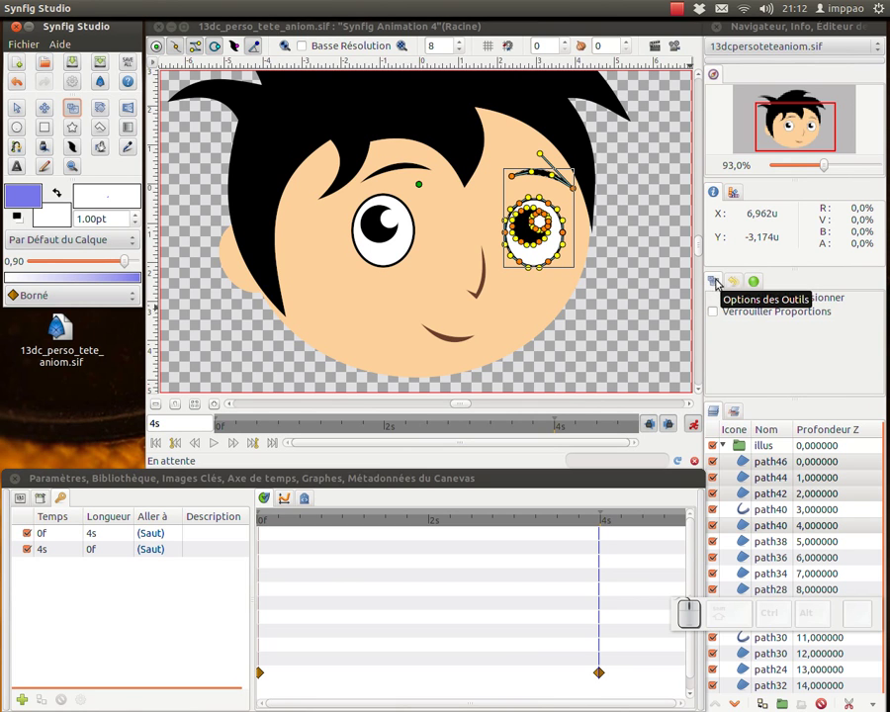
click(714, 315)
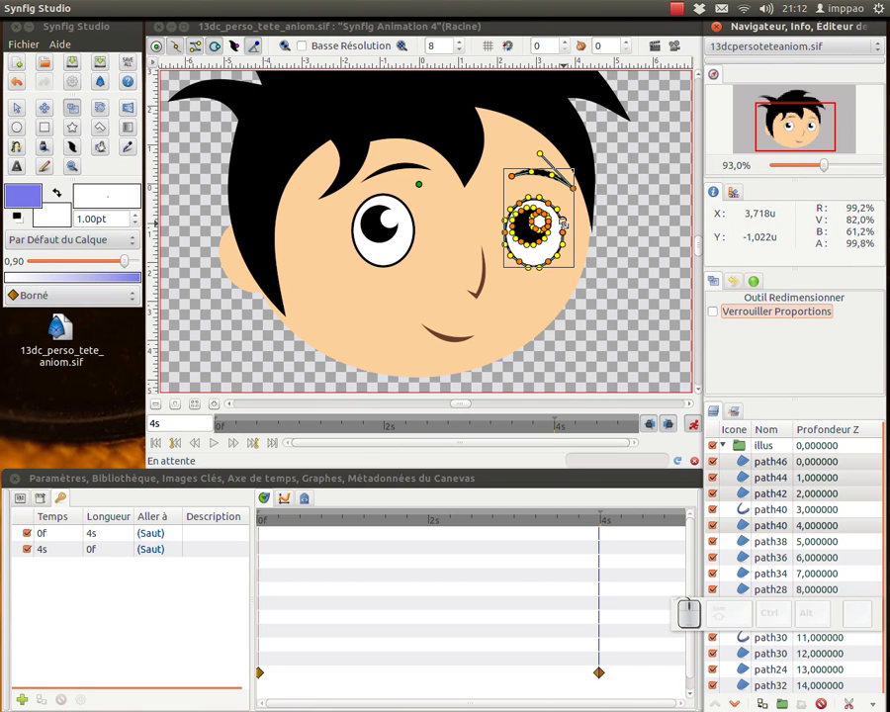
drag(564, 233, 543, 238)
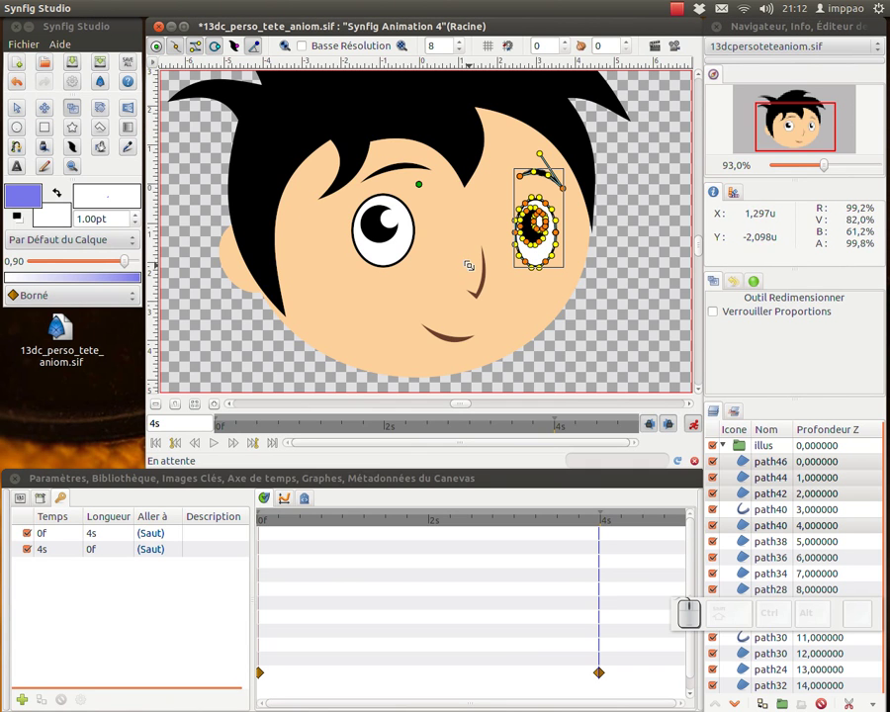
key(alt+a)
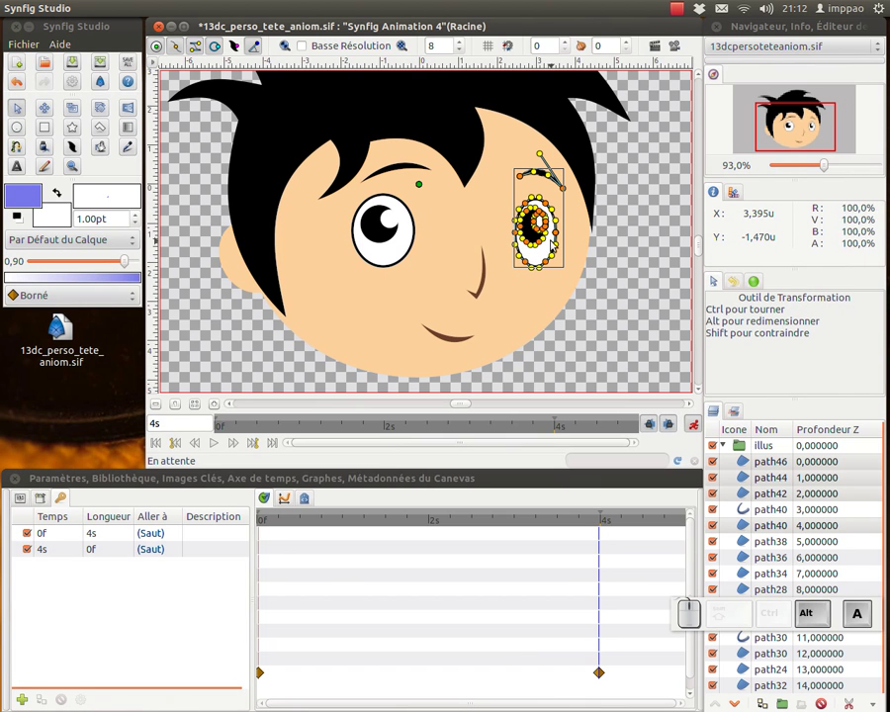
drag(516, 232, 509, 235)
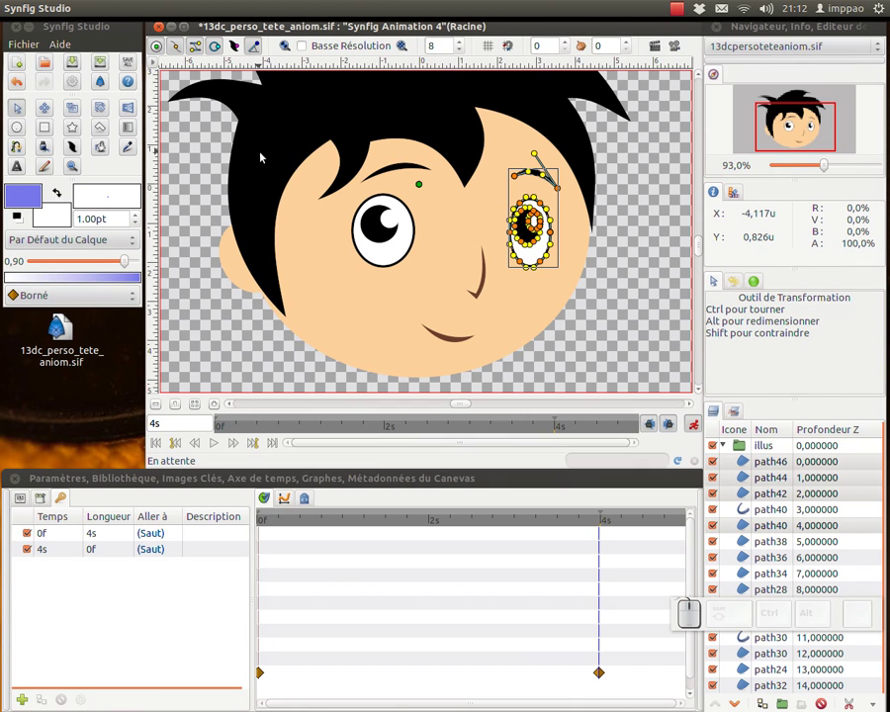
Step: Save the animation and move the current time back to 1s 1f
click(71, 62)
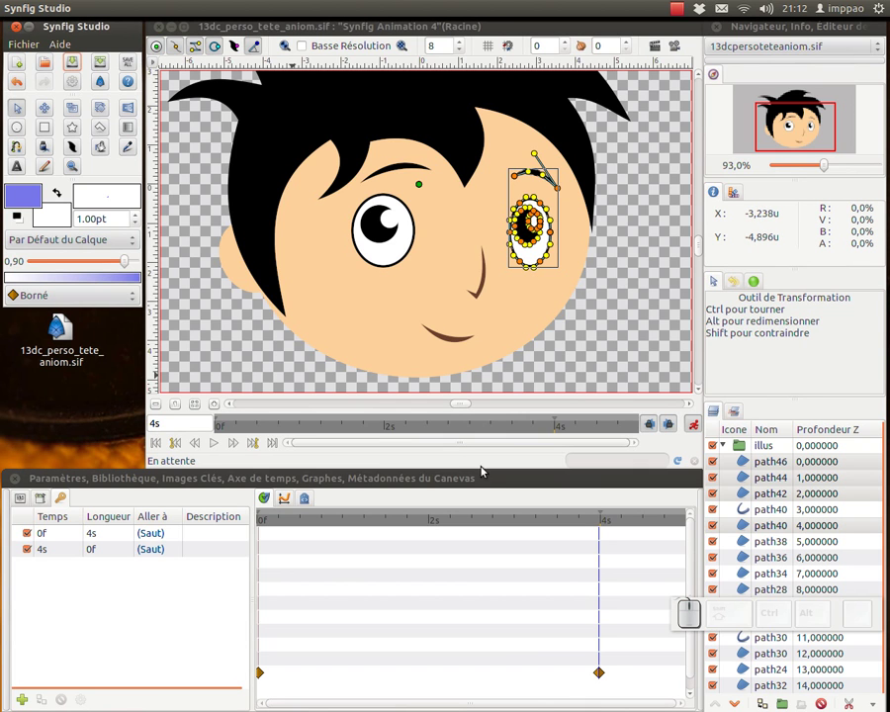
drag(602, 525, 346, 527)
key(ctrl+shift+z)
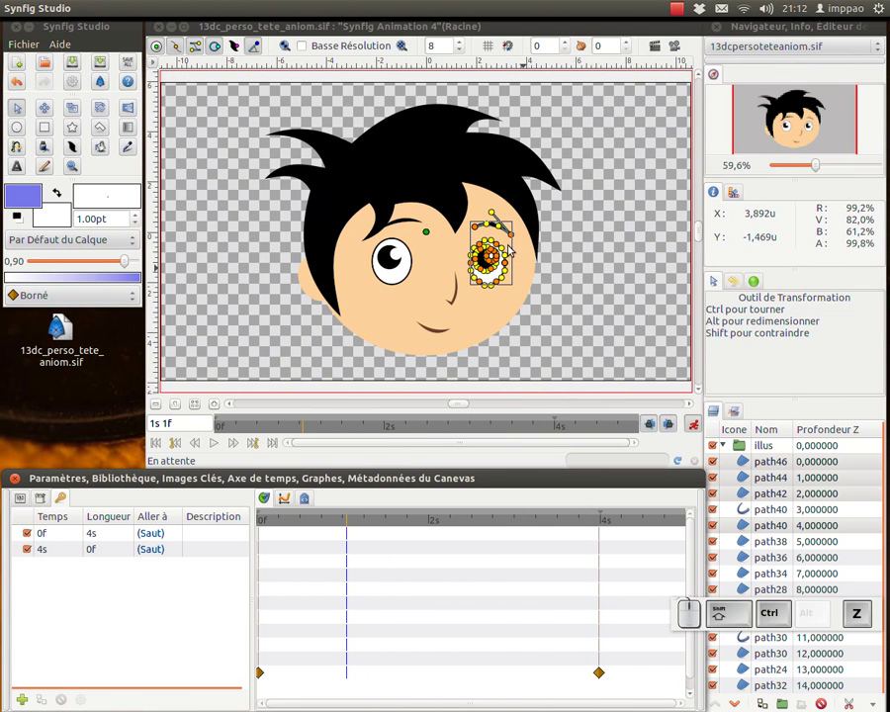
Step: Select the hair shape and set the current time to 4s
click(417, 170)
scroll(504, 248, down, 1)
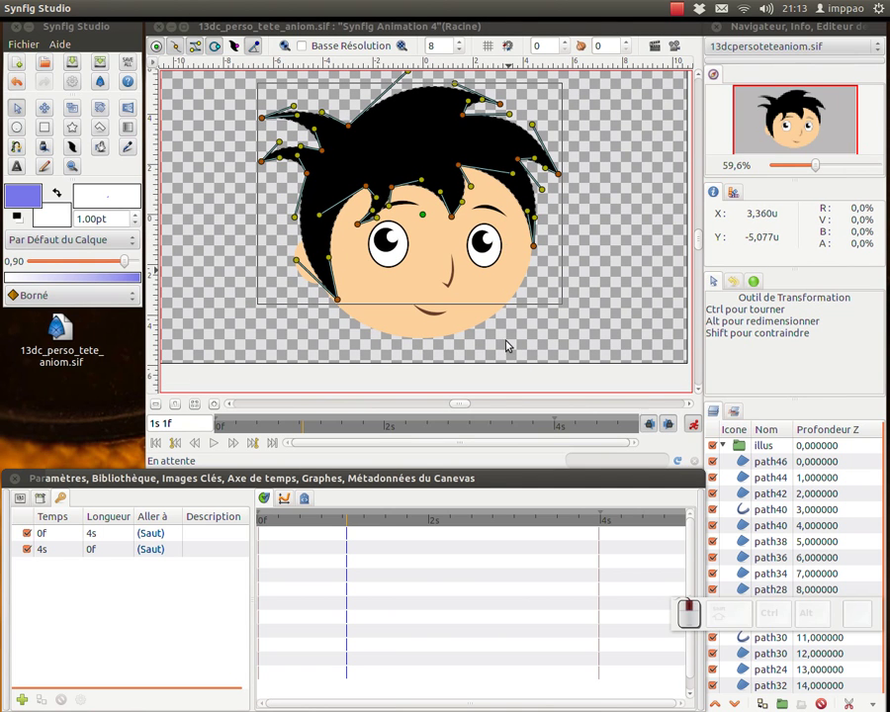
drag(346, 530, 601, 547)
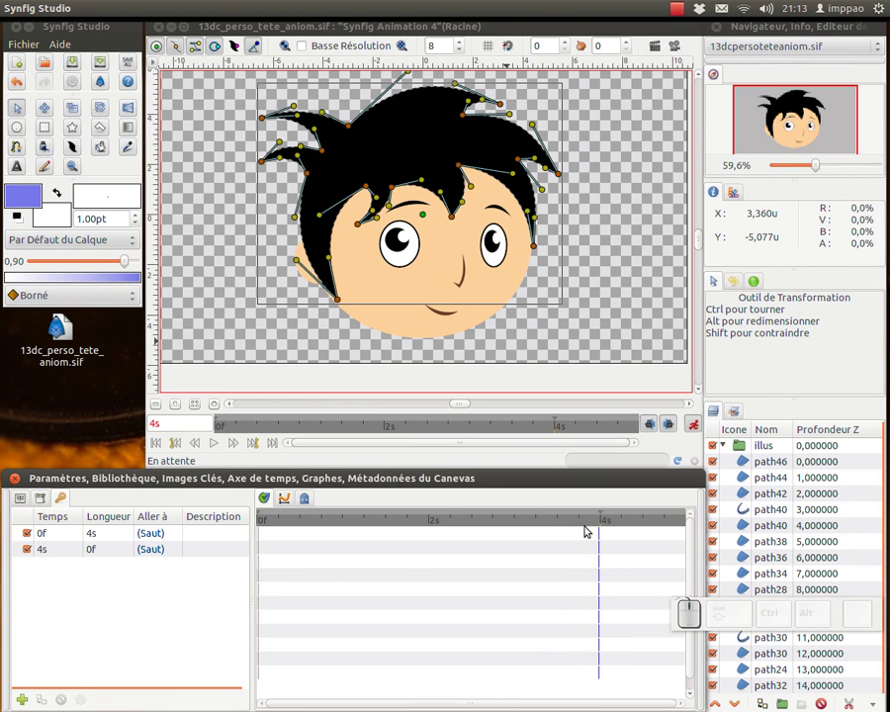
Step: Shift all the hair points slightly toward the nose side at 4s, and shorten the two hair spikes above the ear at 0f
key(ctrl+a)
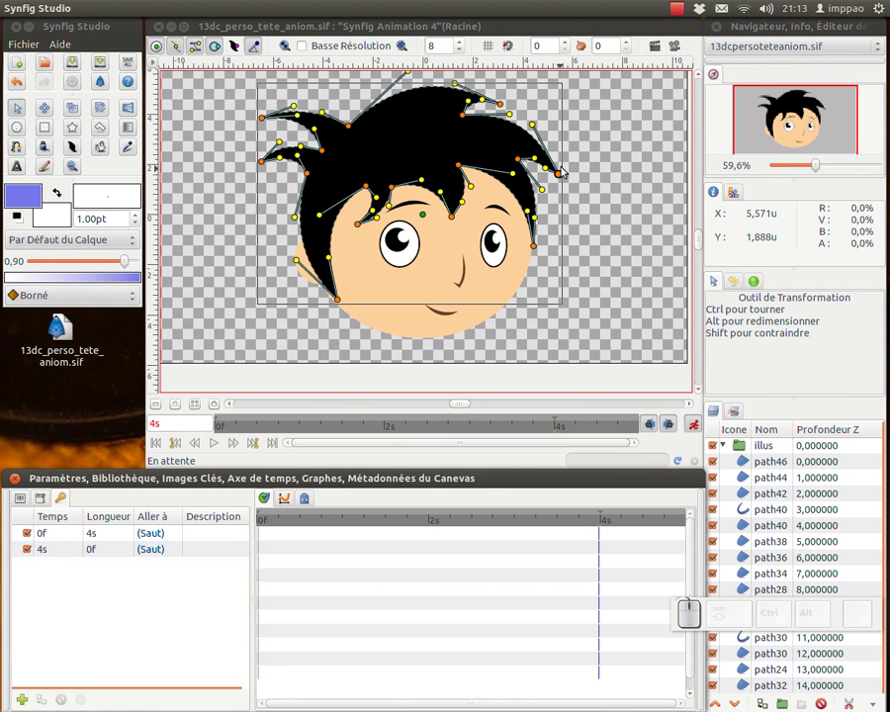
drag(365, 188, 370, 187)
drag(601, 525, 245, 507)
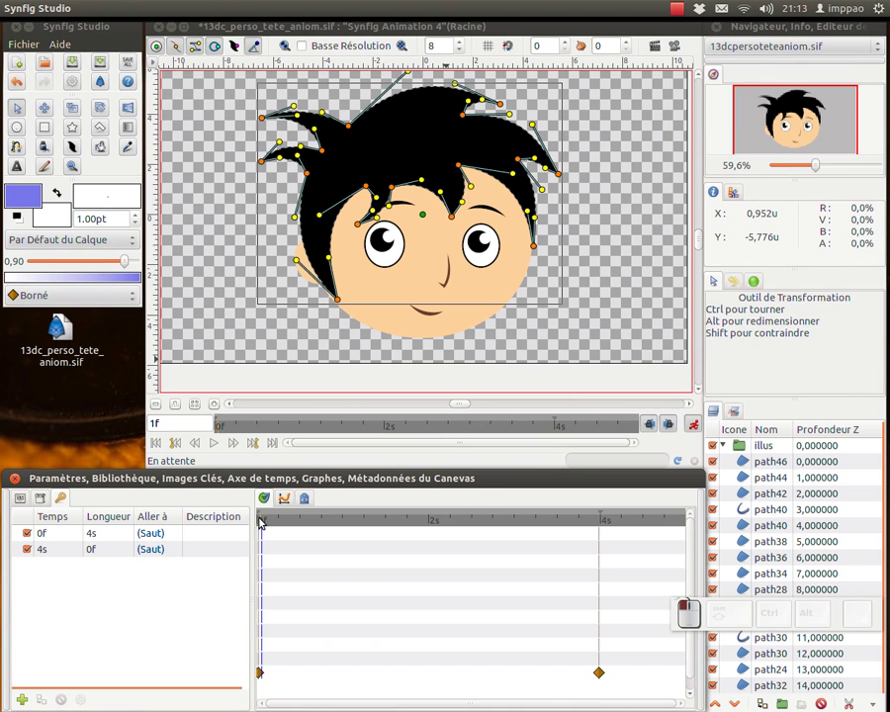
drag(259, 523, 259, 523)
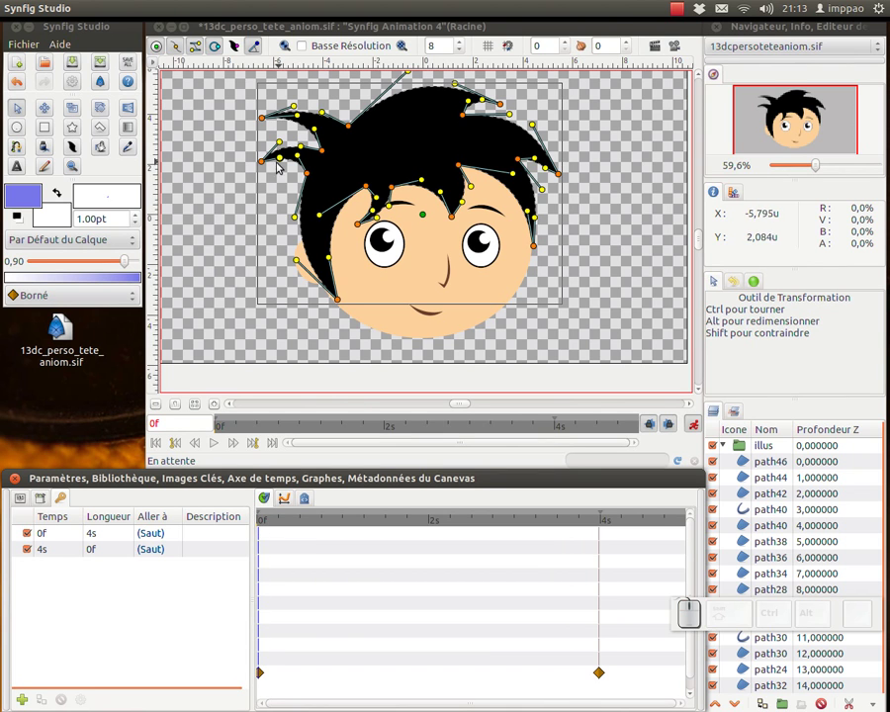
drag(252, 97, 273, 179)
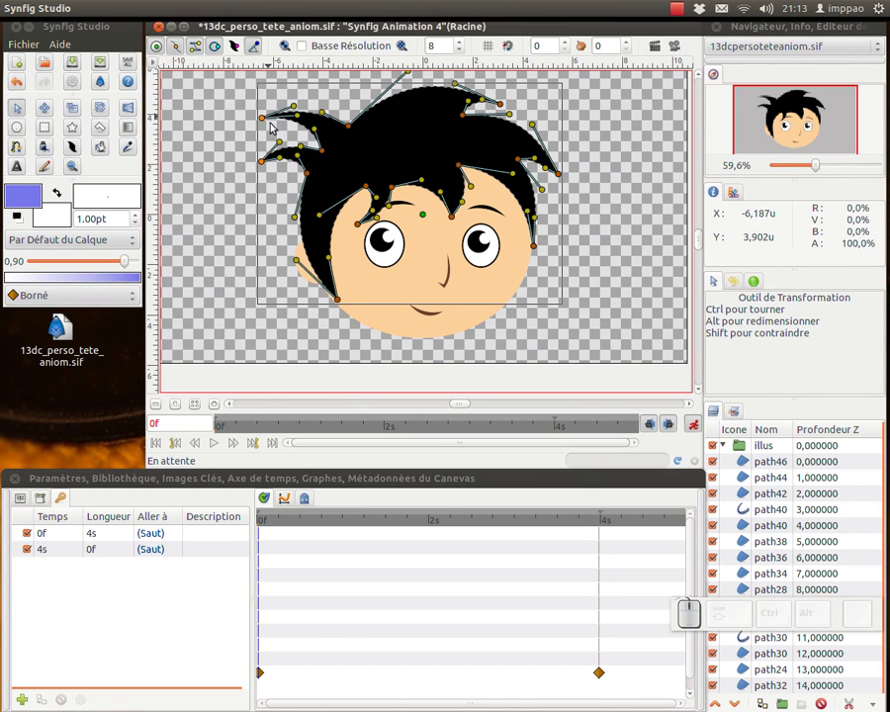
drag(265, 118, 277, 121)
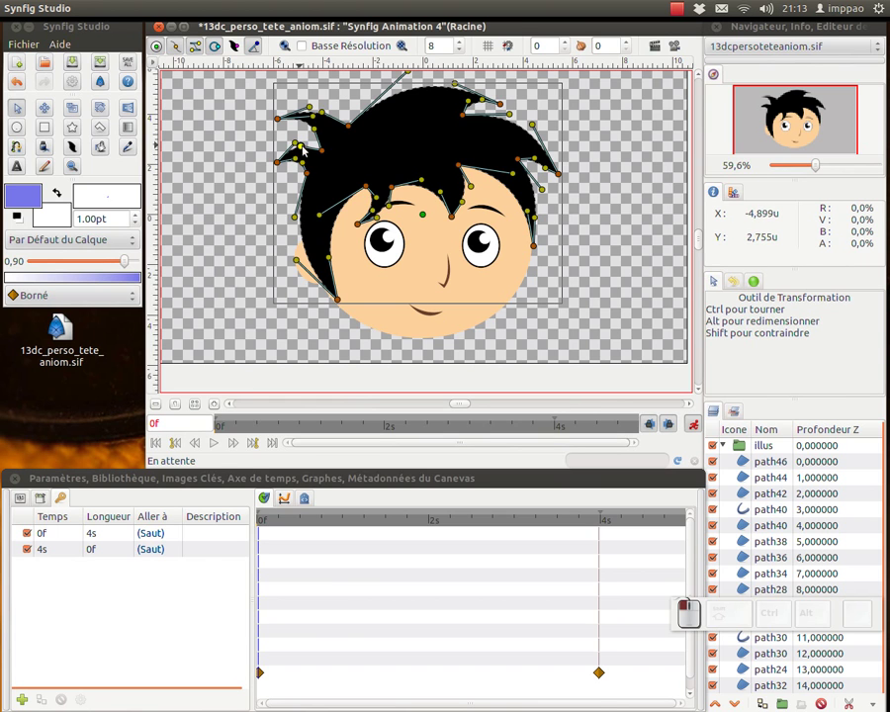
click(251, 155)
Step: At 4s, lengthen the two hair spikes on the side away from the ear and adjust the hair end below them
drag(278, 521, 584, 526)
drag(514, 537, 603, 523)
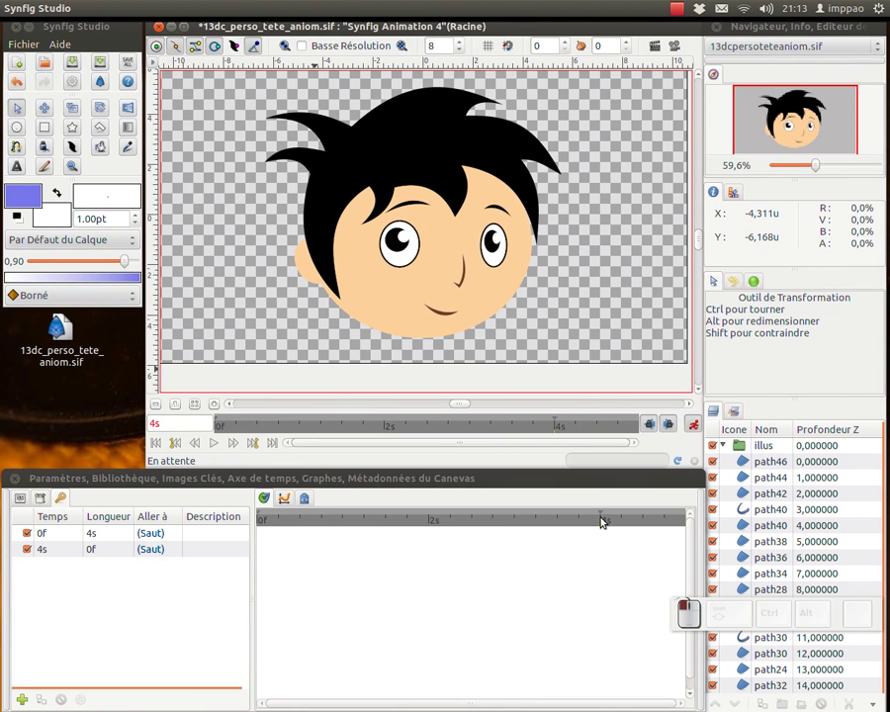
click(532, 162)
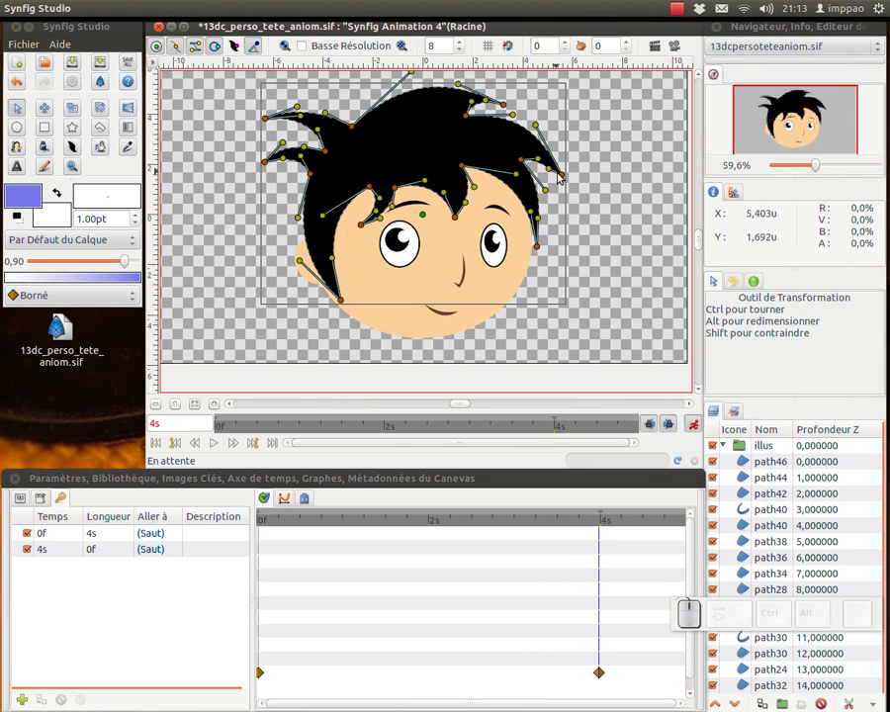
drag(580, 175, 580, 175)
drag(511, 109, 520, 107)
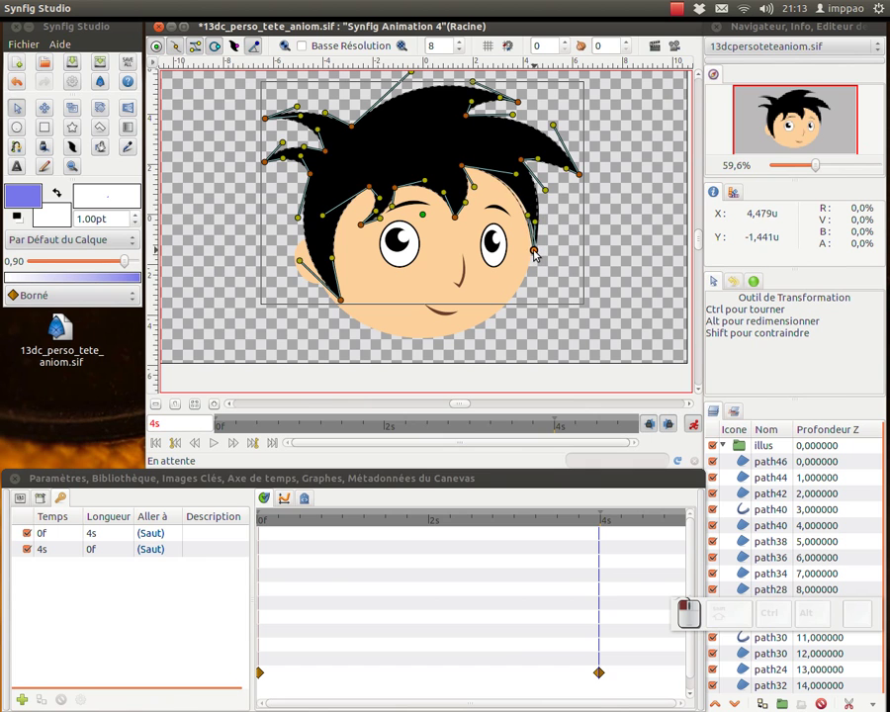
Step: Shift the fringe tips and the sideburn tip near the ear slightly toward the nose at 4s, and save the animation
mouse_move(598, 526)
mouse_down()
mouse_move(254, 521)
mouse_move(578, 530)
mouse_move(298, 538)
mouse_move(600, 549)
mouse_up()
drag(456, 215, 462, 218)
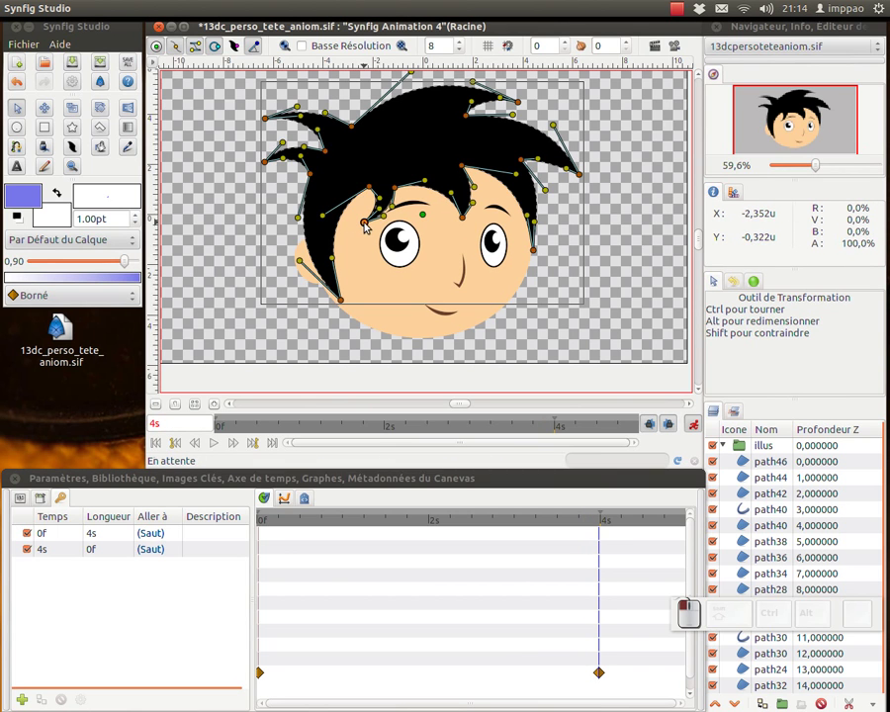
drag(342, 301, 352, 297)
drag(343, 254, 334, 252)
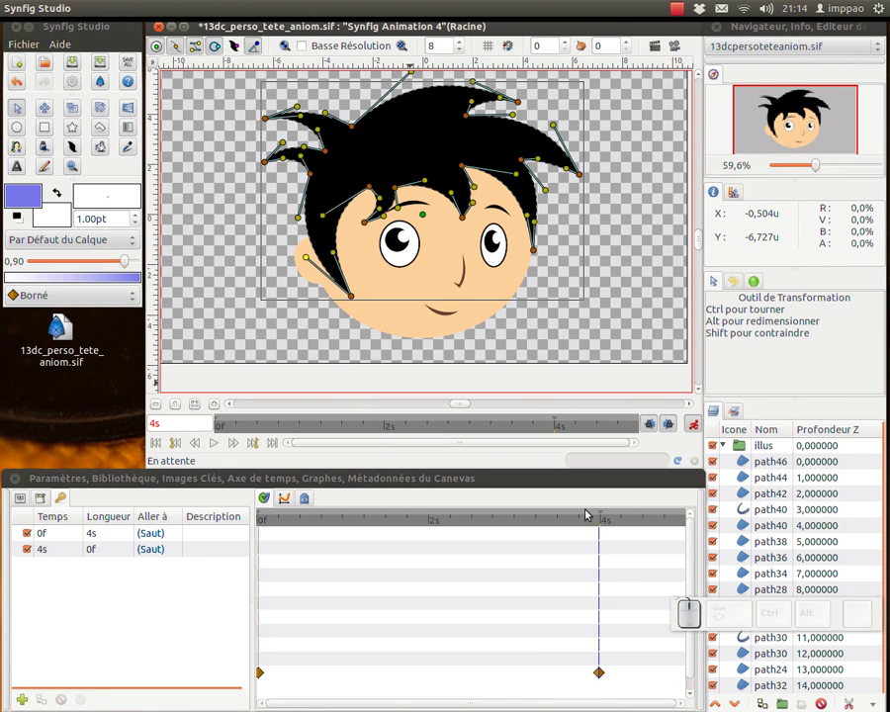
mouse_move(598, 525)
mouse_down()
mouse_move(258, 521)
mouse_move(599, 528)
mouse_up()
click(71, 63)
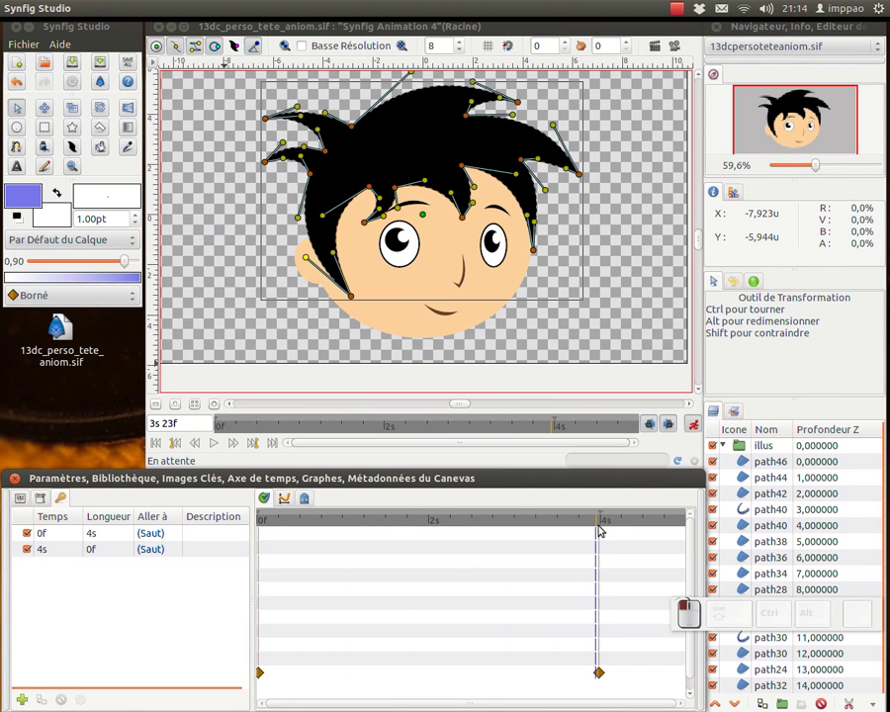
Step: Shift the whole ear slightly outward from the head and up at 4s, and save the animation
click(304, 272)
key(ctrl+a)
drag(301, 245, 294, 239)
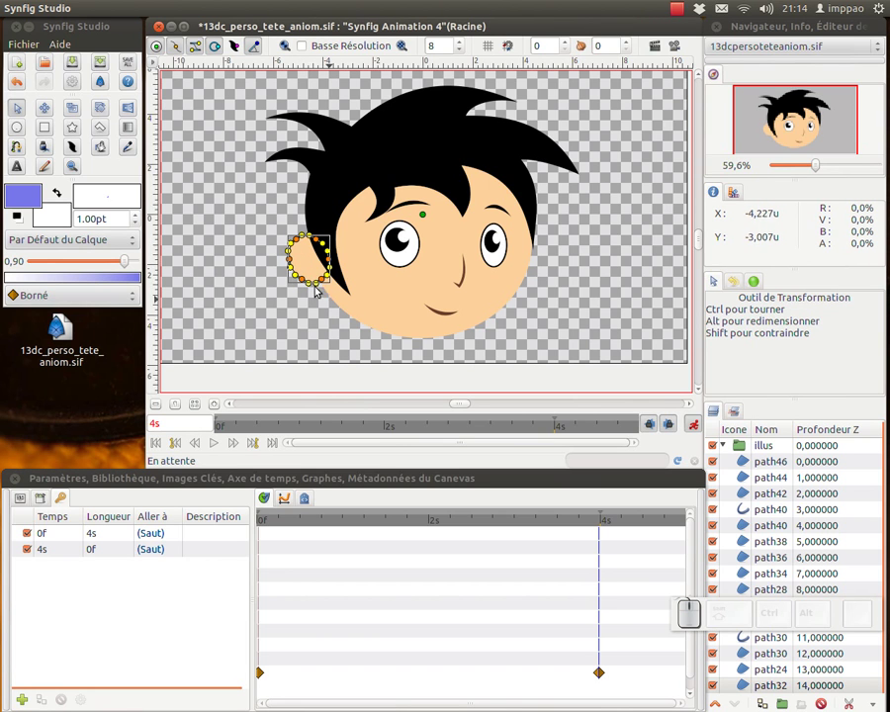
click(70, 64)
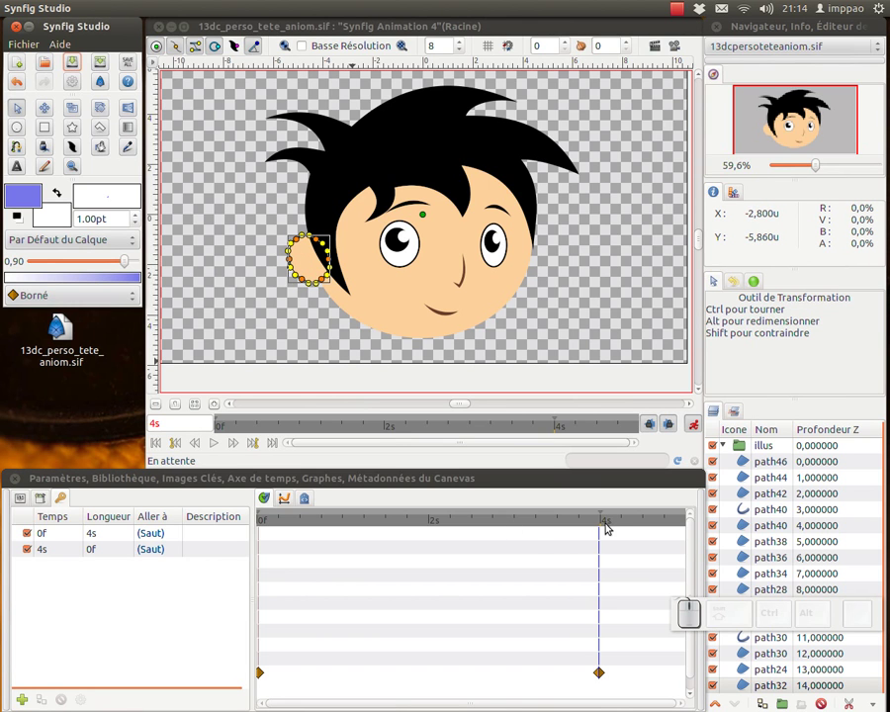
Step: Return the current time to 0f and duplicate the ear layer path32
drag(597, 522, 254, 534)
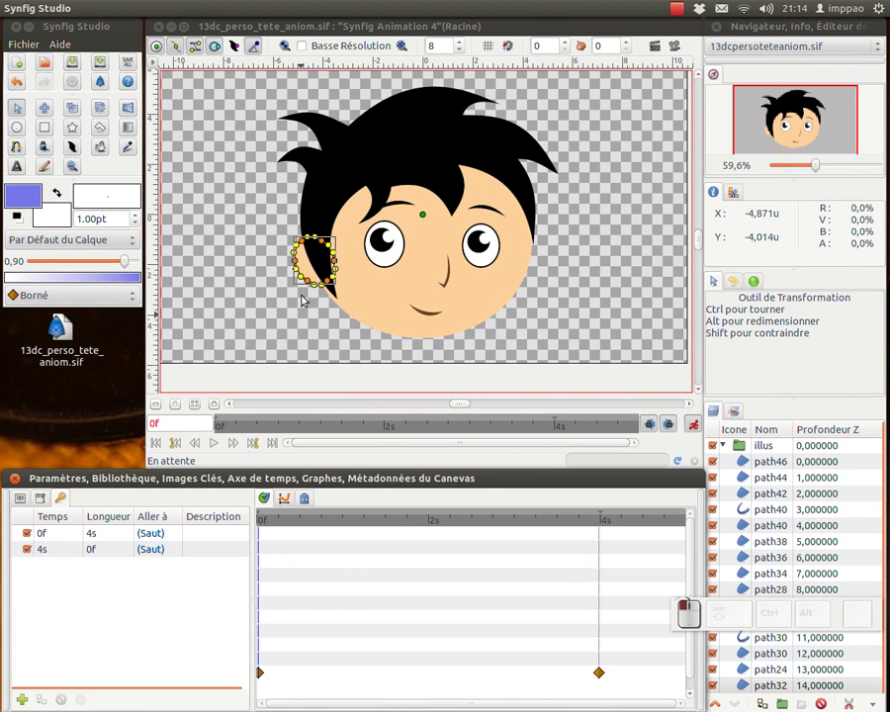
drag(696, 606, 37, 449)
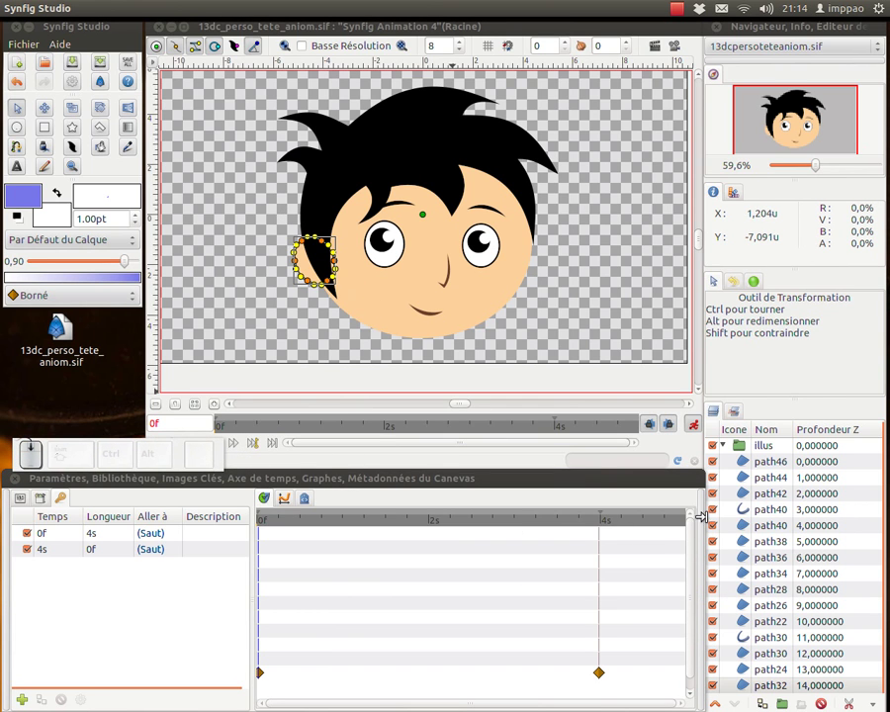
click(19, 111)
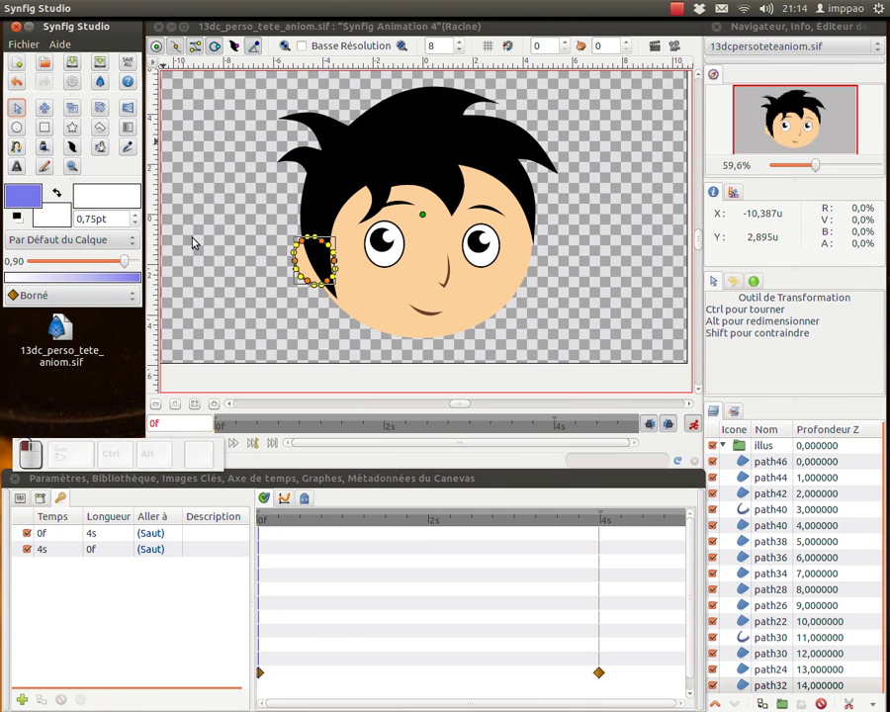
click(305, 268)
click(359, 274)
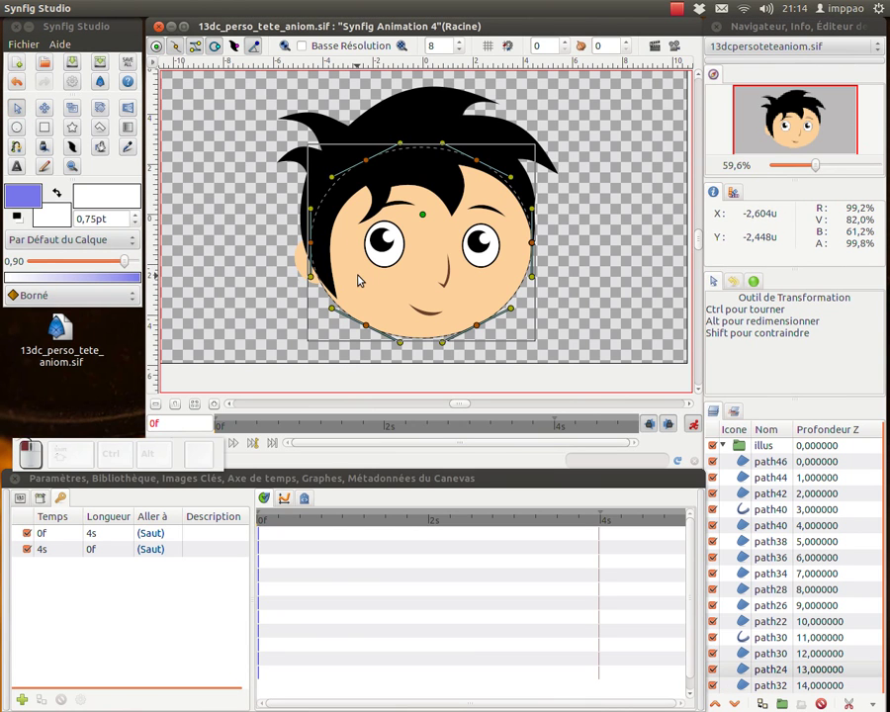
click(301, 272)
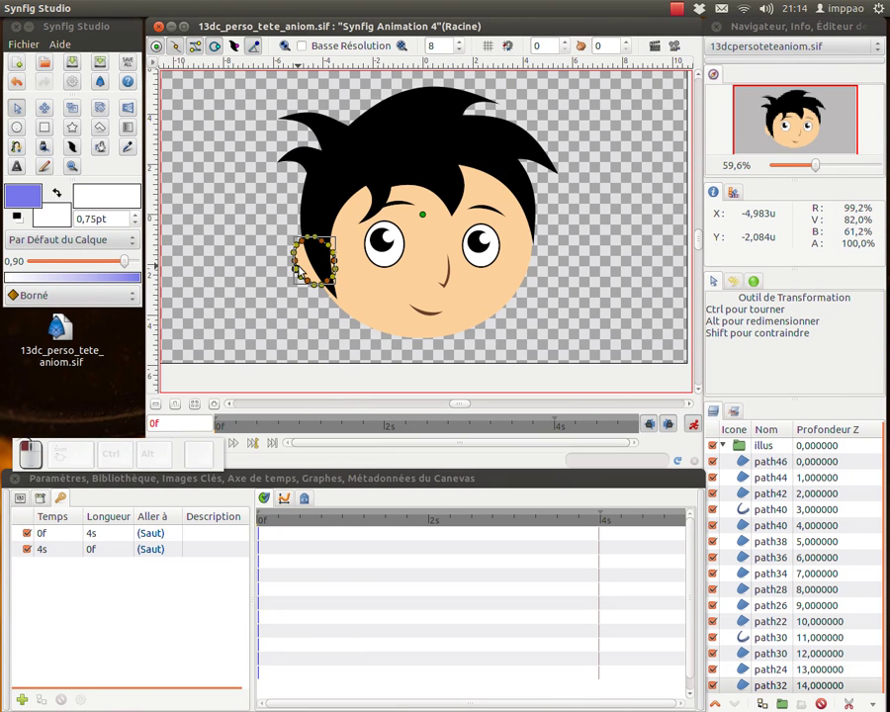
click(758, 685)
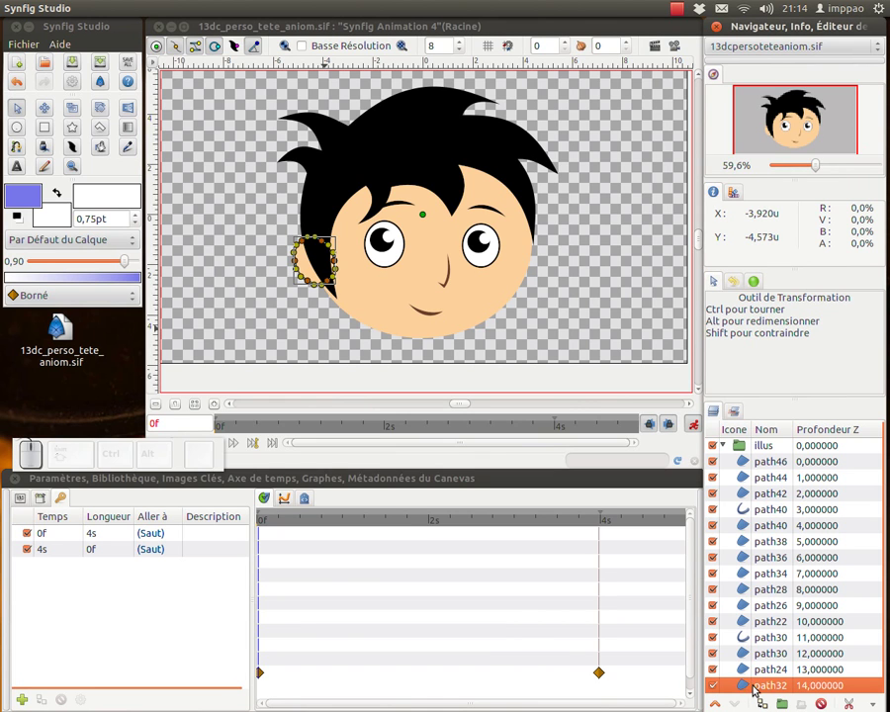
key(ctrl+c)
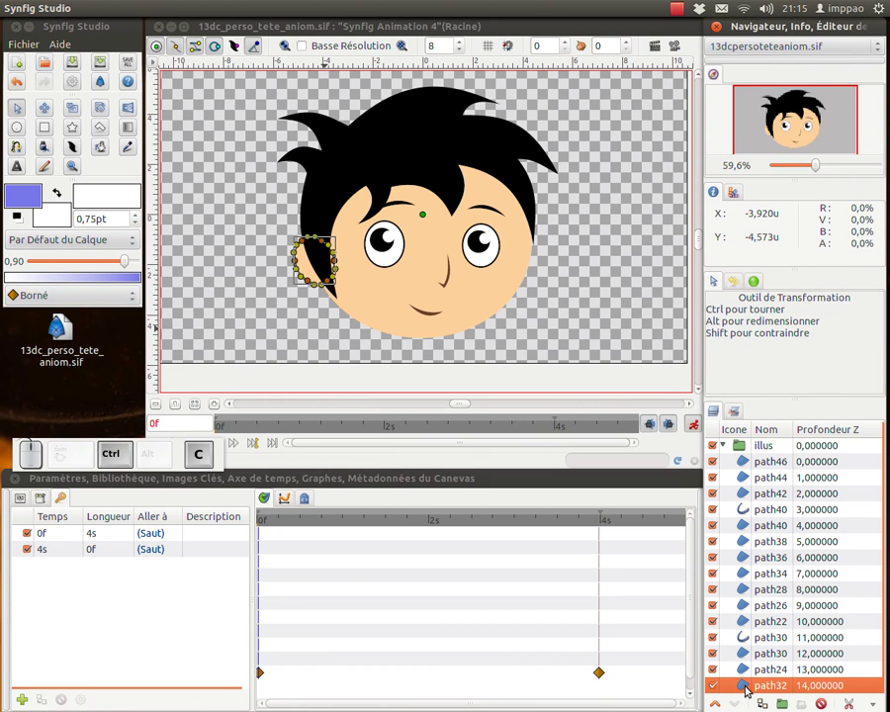
key(ctrl+v)
scroll(836, 672, down, 1)
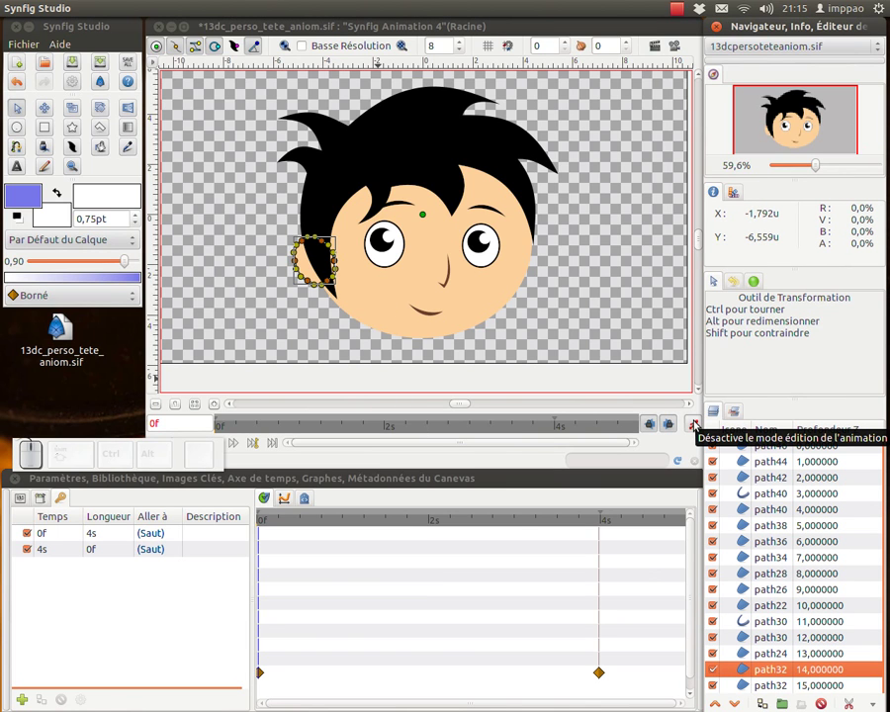
Step: Try to move the duplicated ear to the opposite side of the head with animation editing mode turned off
click(695, 425)
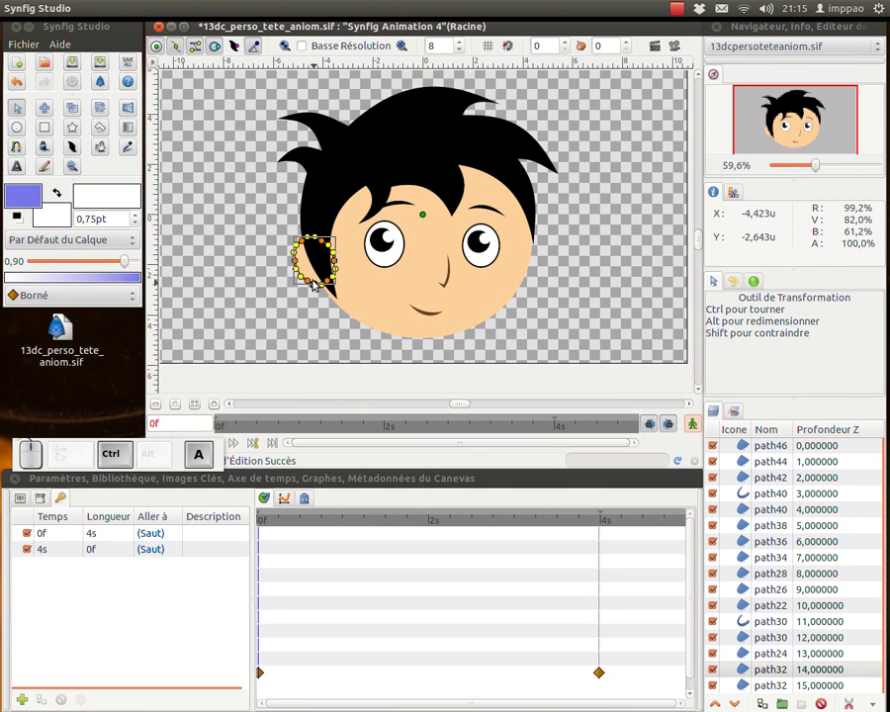
drag(295, 267, 499, 264)
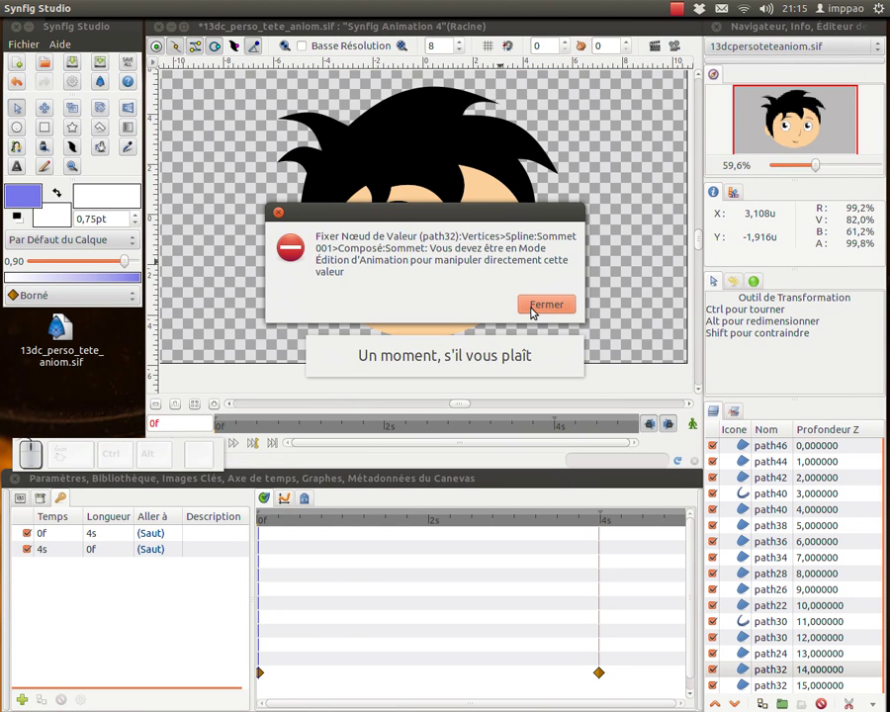
click(543, 306)
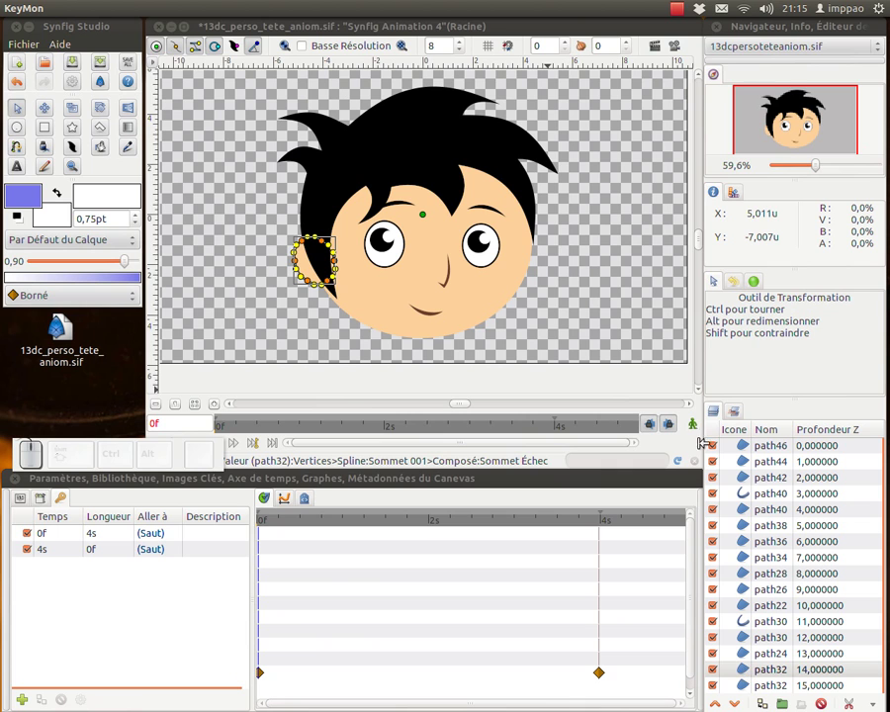
click(693, 424)
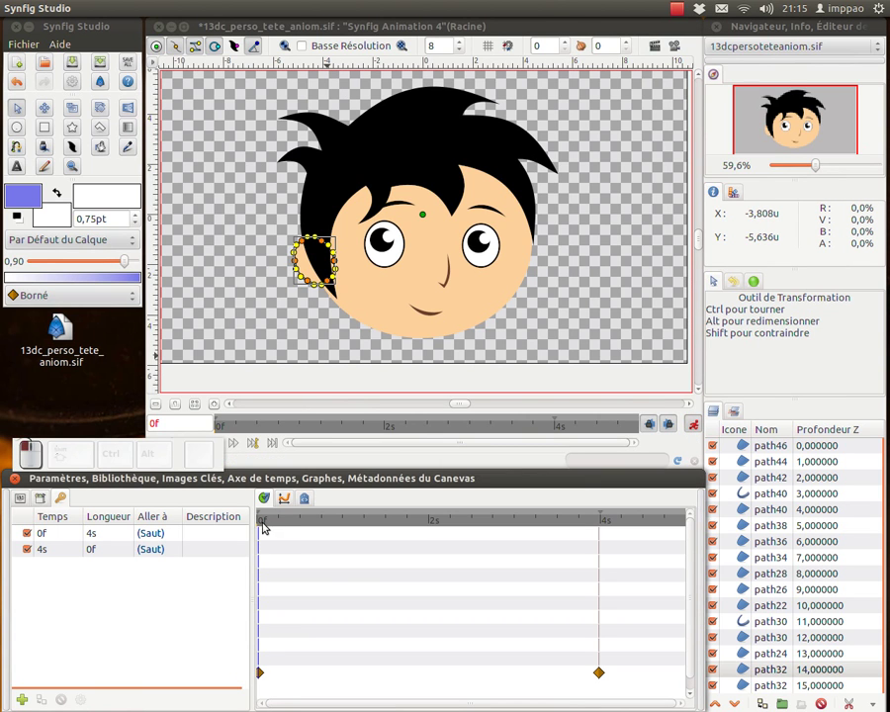
Step: Move the duplicated ear to the opposite side of the head at 0f and rotate it to fit there
drag(336, 261, 544, 263)
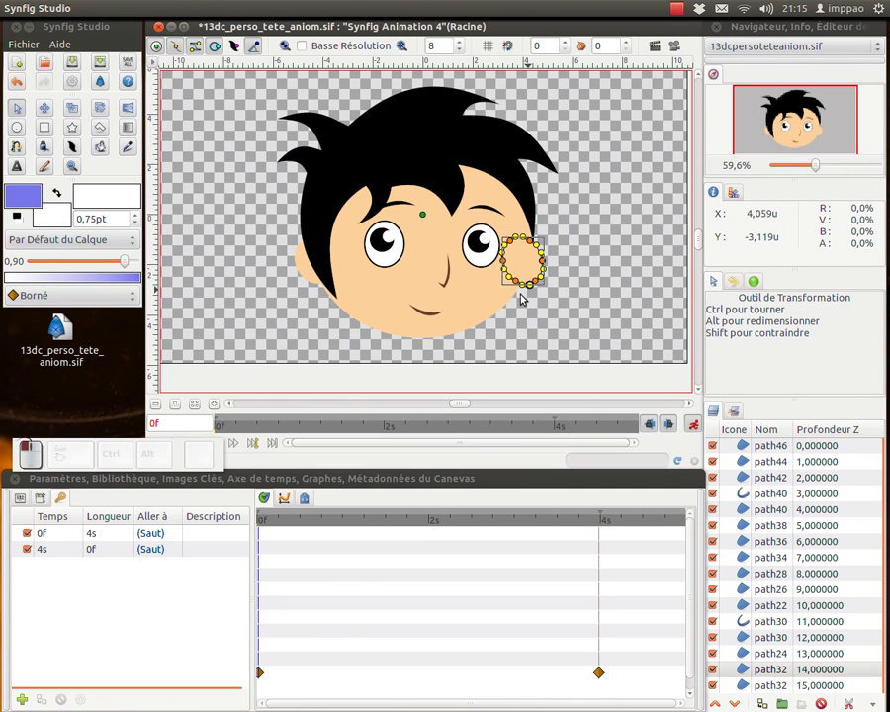
click(103, 110)
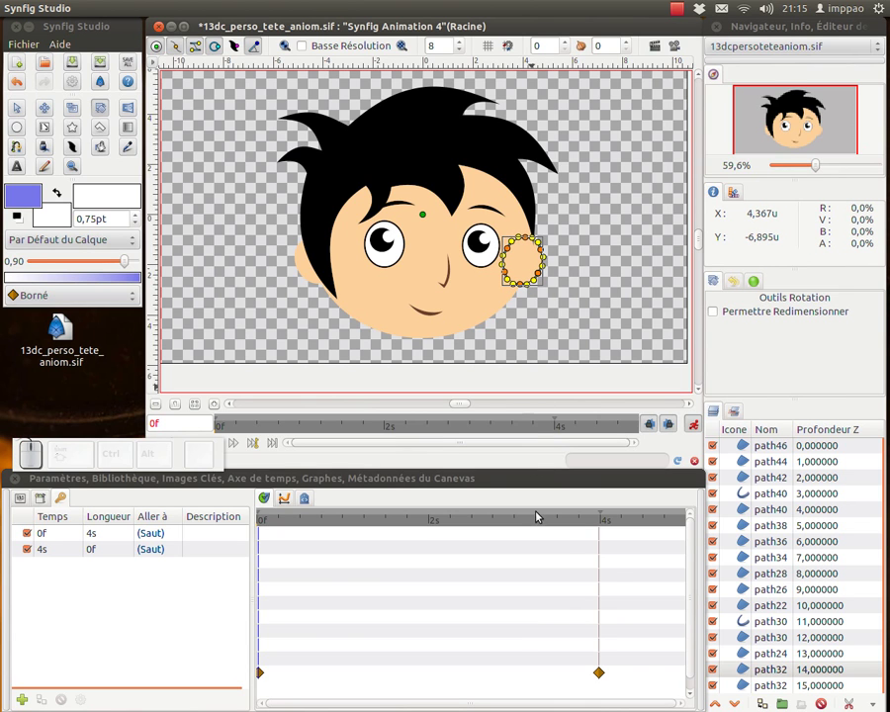
Step: Copy the duplicated ear's 0f waypoint onto its 4s waypoint and scrub the timeline back to 0f
click(600, 675)
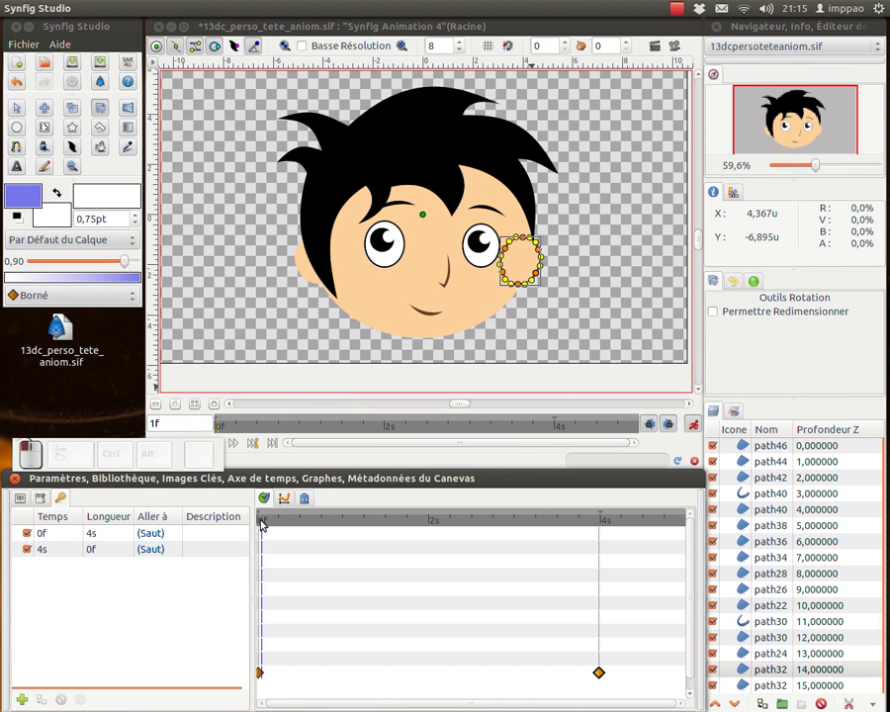
mouse_move(262, 531)
mouse_down()
mouse_move(489, 538)
mouse_move(258, 534)
mouse_up()
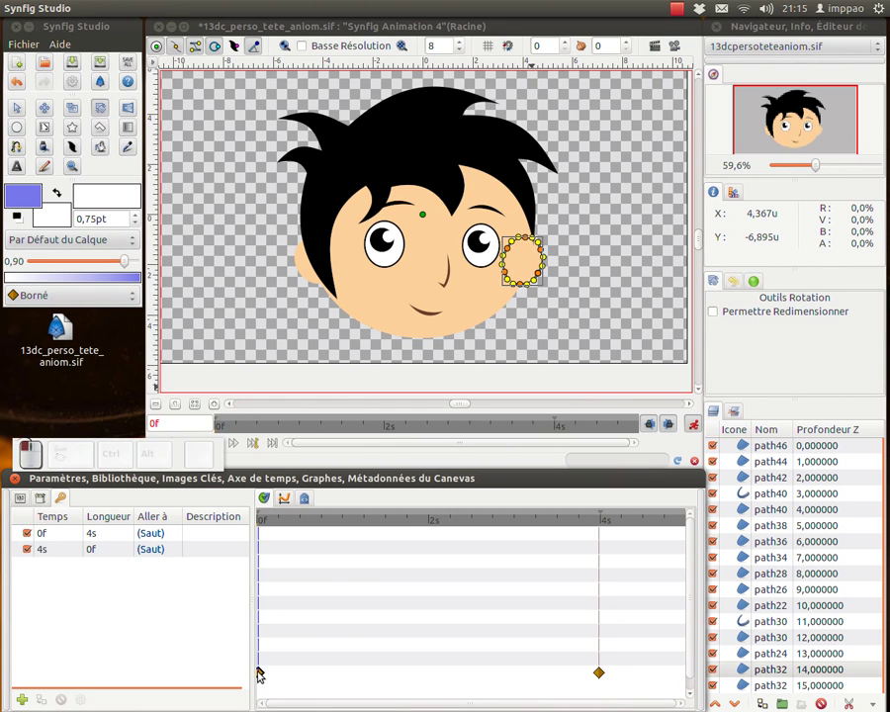
key(shift)
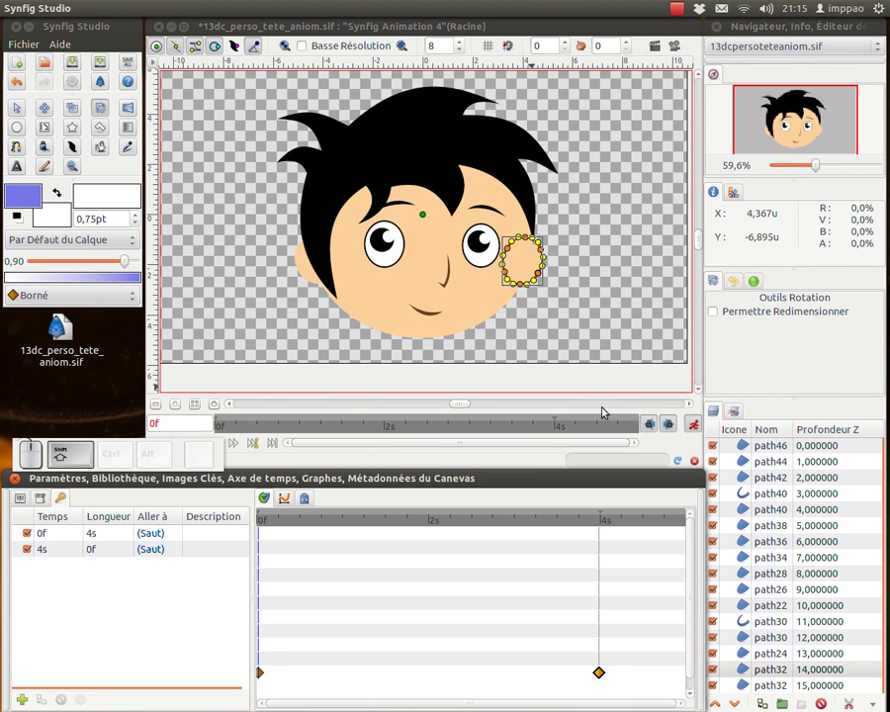
drag(597, 528, 233, 533)
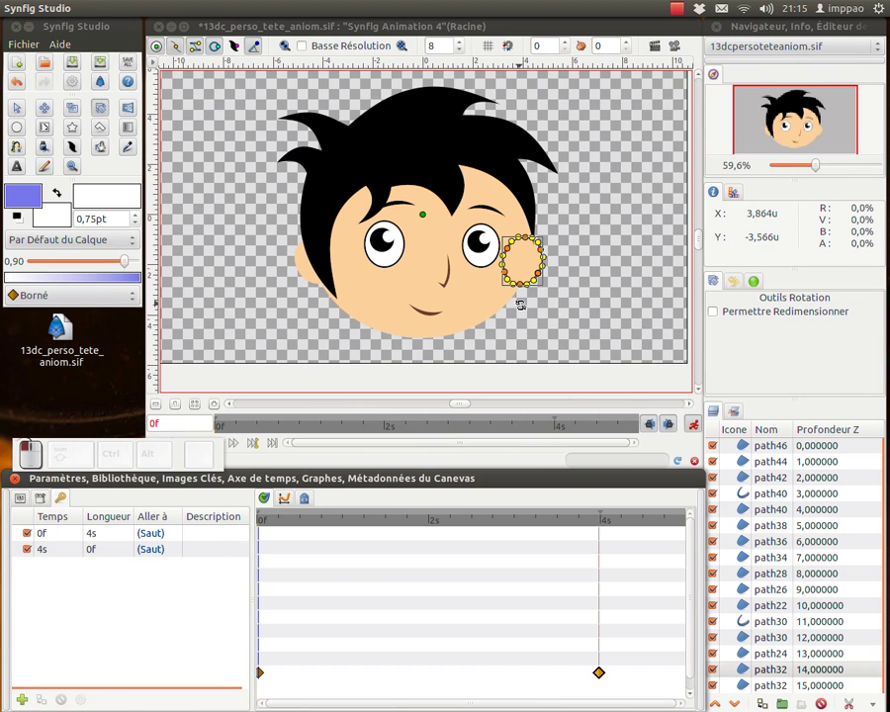
Step: Move the duplicated ear inward behind the face at 4s, and save the animation
click(566, 282)
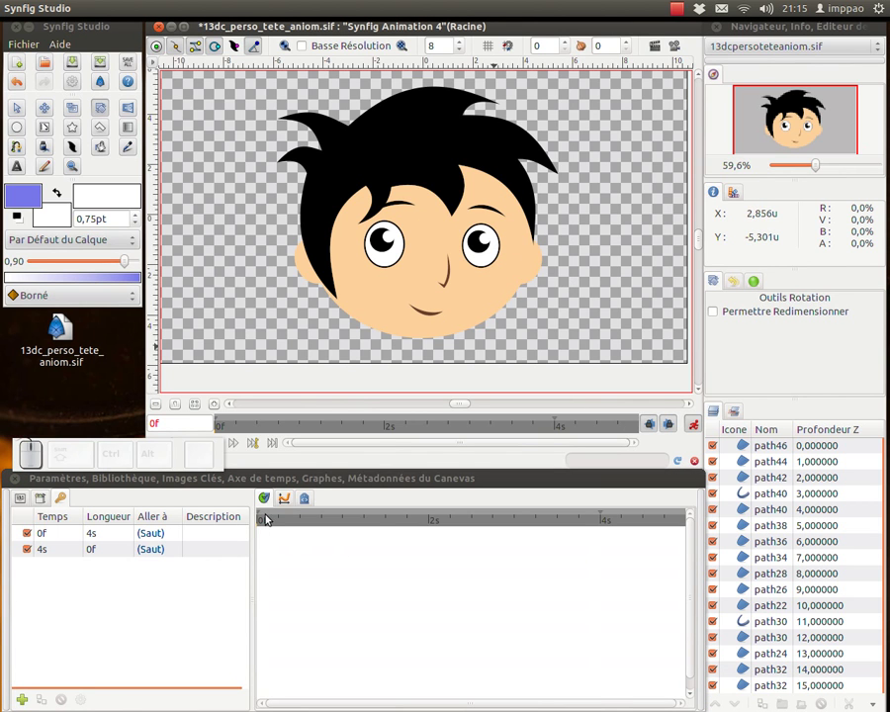
click(540, 258)
drag(262, 524, 598, 544)
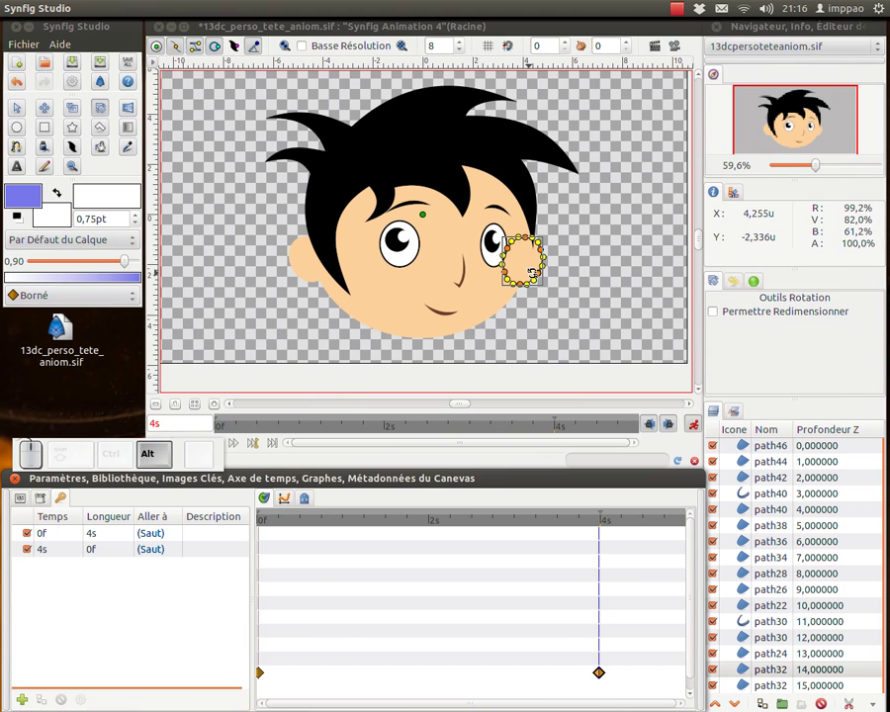
mouse_move(539, 274)
mouse_down()
mouse_move(535, 259)
mouse_move(526, 259)
mouse_up()
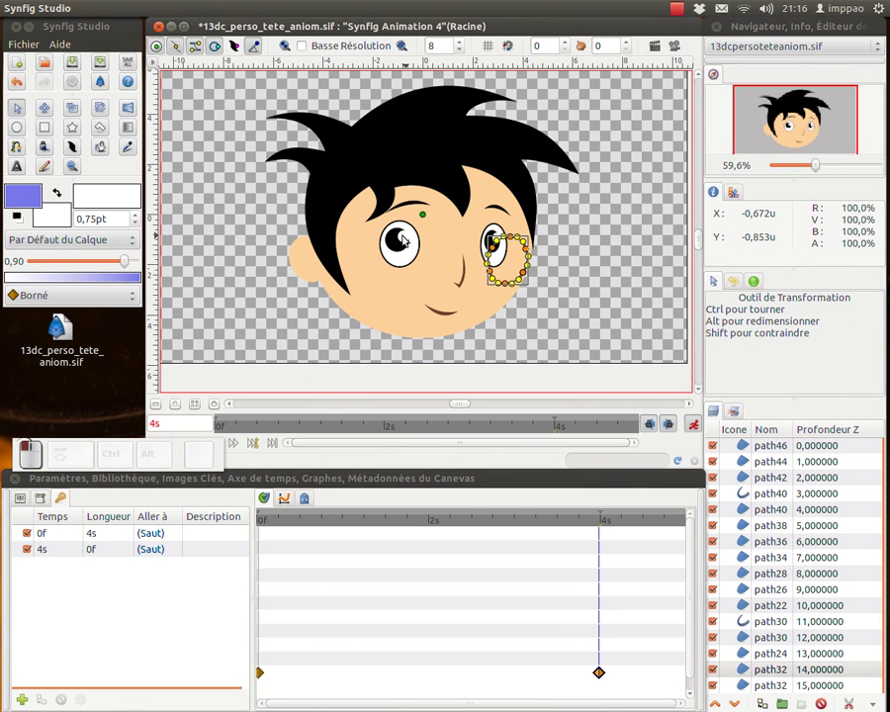
click(71, 63)
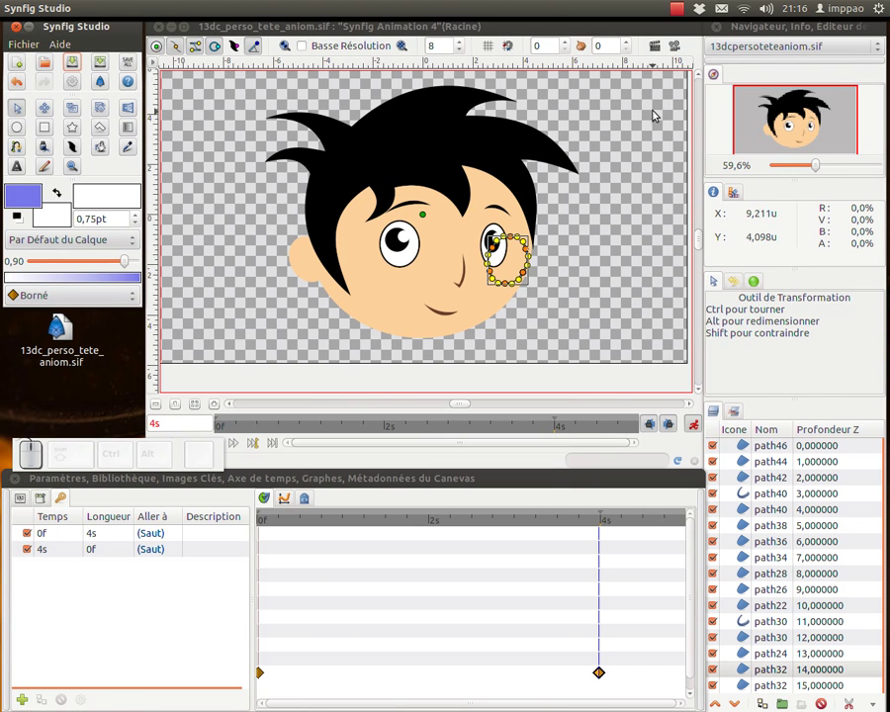
Step: Generate a preview of the animation with the start time at 0f and the end time at 4s
click(674, 50)
drag(460, 252, 400, 168)
click(334, 304)
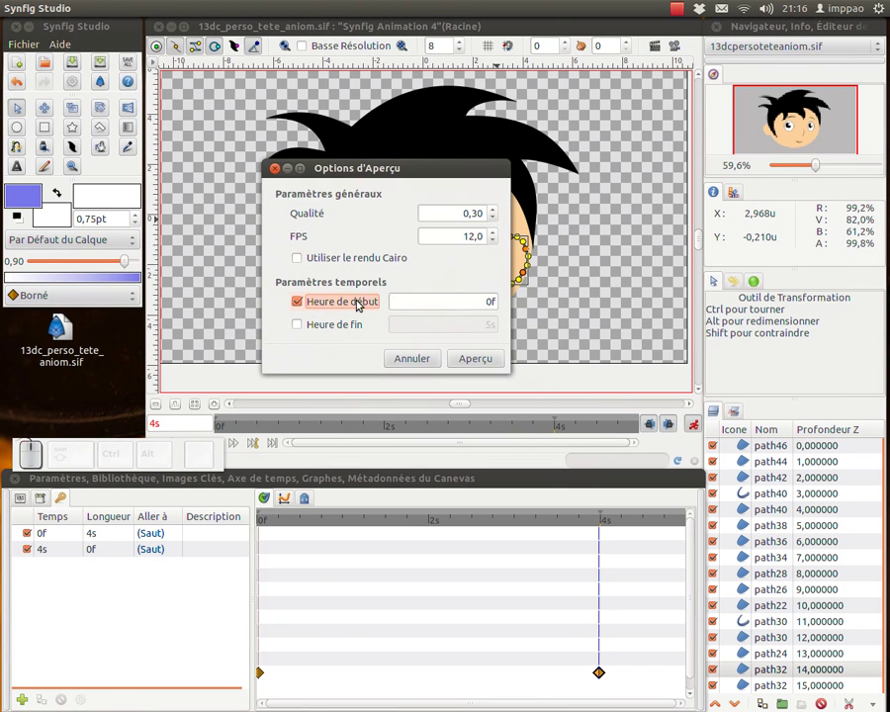
click(334, 326)
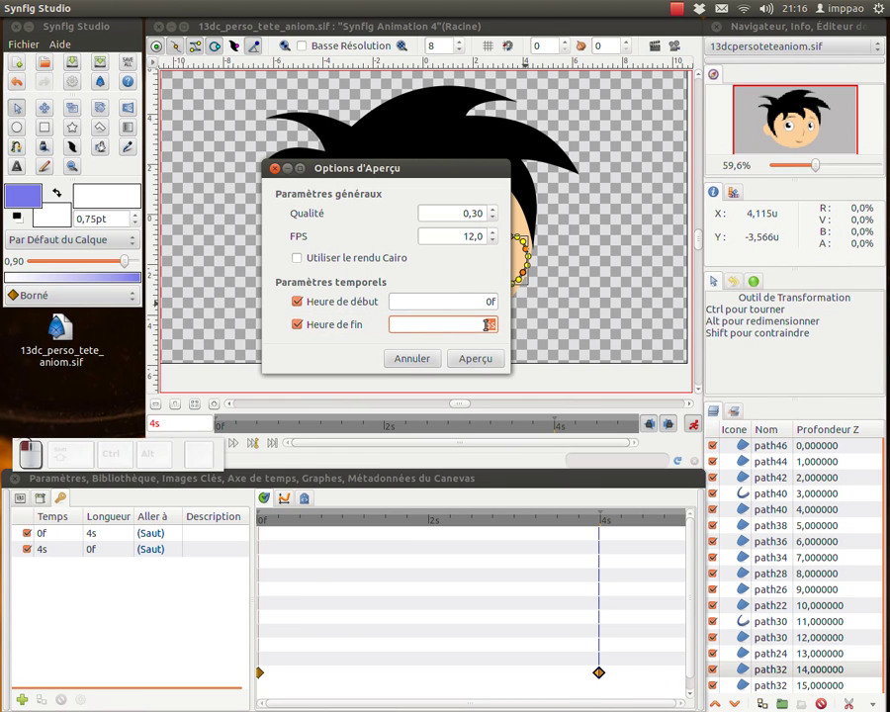
double_click(488, 325)
text(4s)
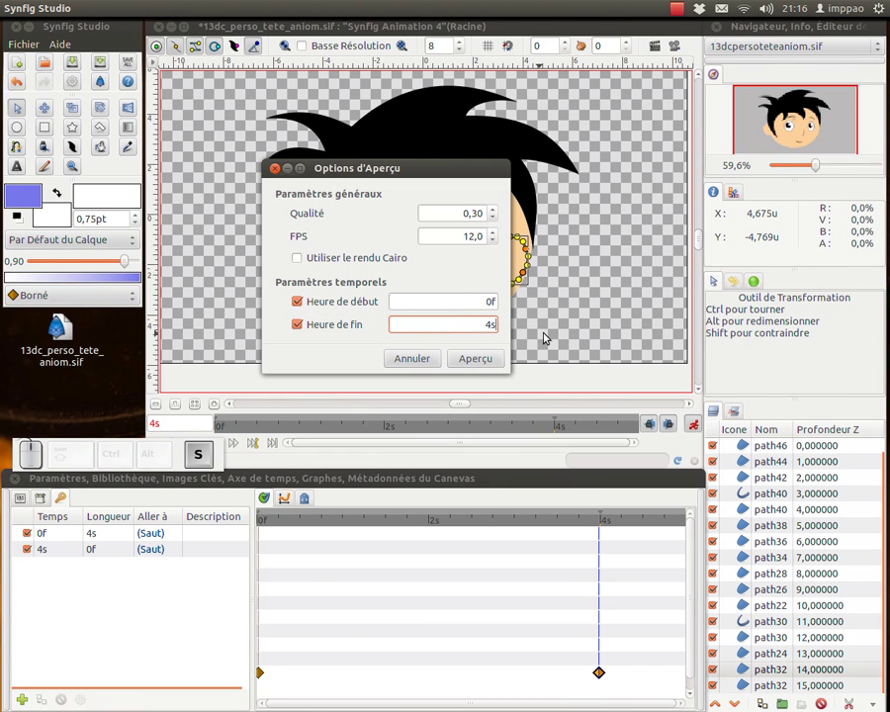
click(459, 362)
Step: Fit the preview image to its window, play the head turn and close the preview
drag(518, 348, 288, 58)
click(626, 396)
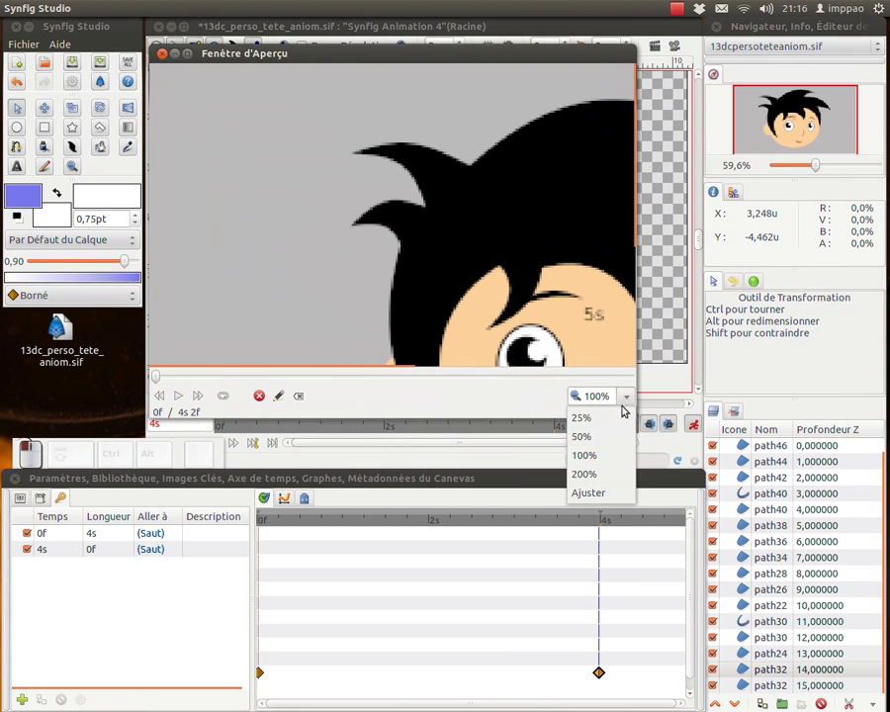
click(601, 491)
click(178, 397)
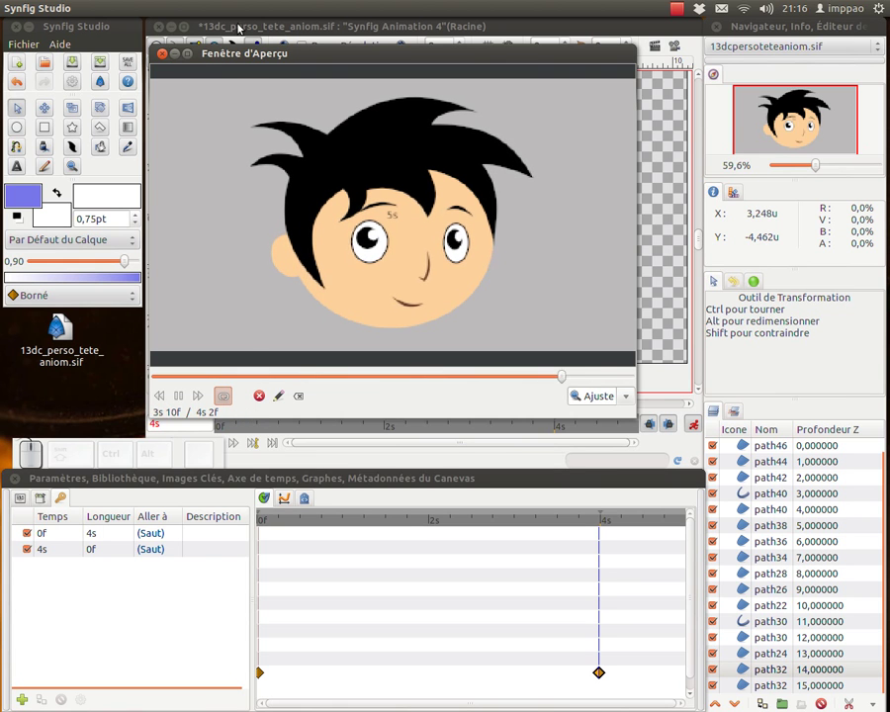
click(163, 55)
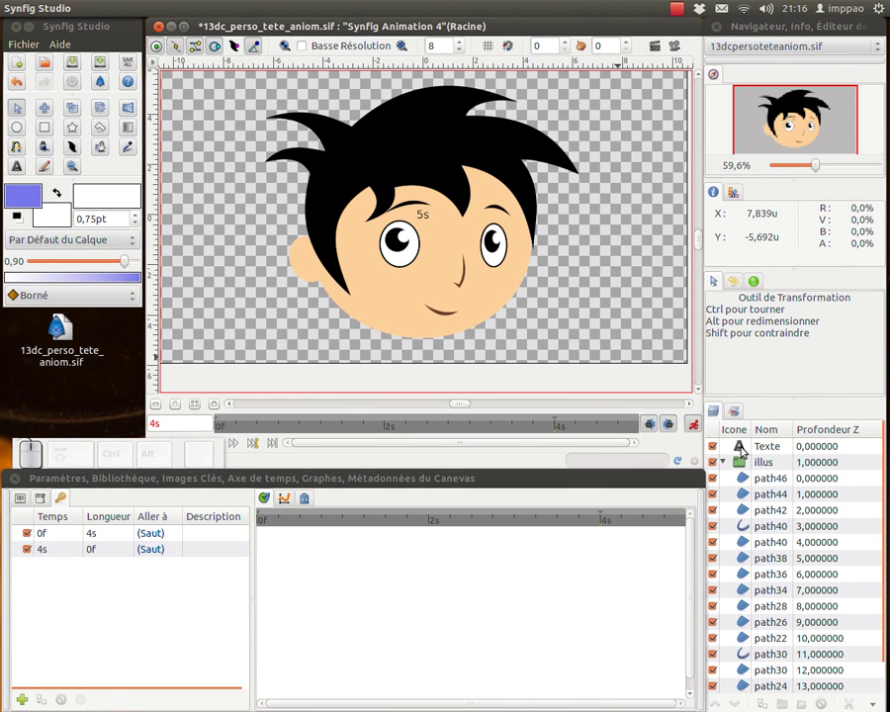
Step: Delete the Texte layer above the illus group
click(739, 451)
right_click(740, 453)
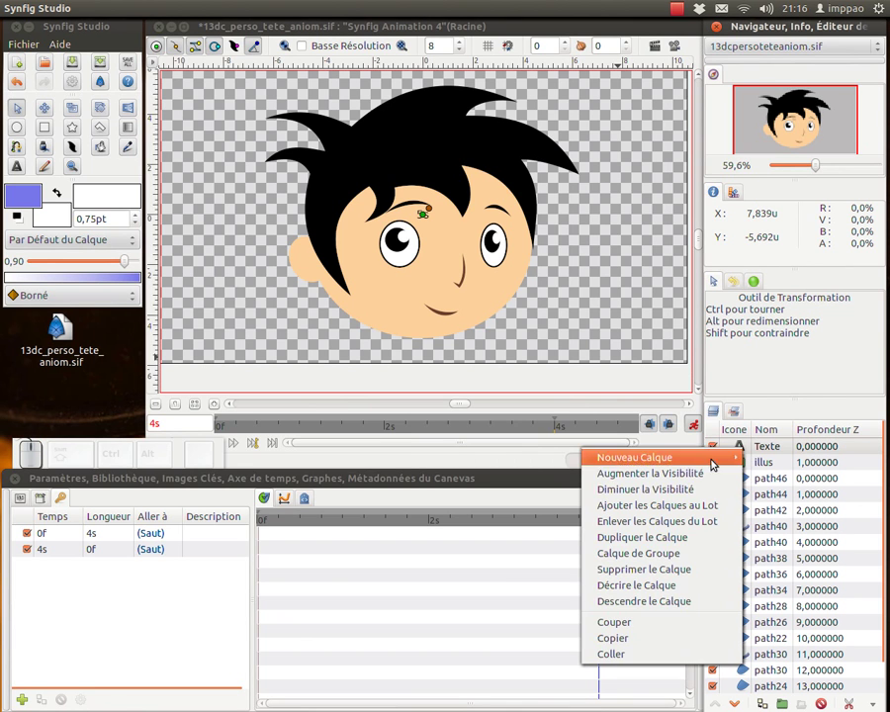
click(652, 569)
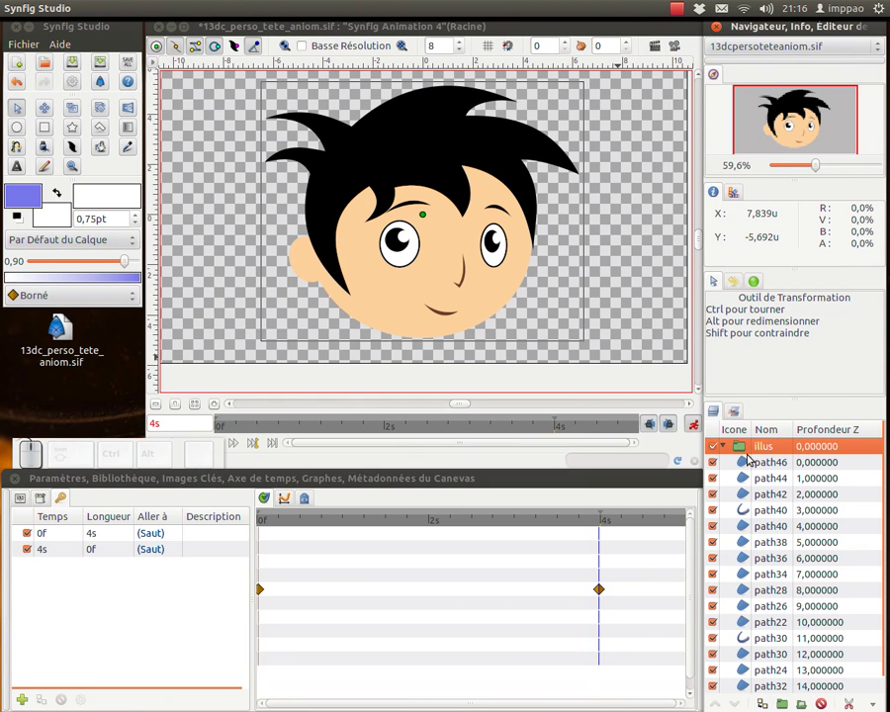
Step: Move the illus group's 4s waypoint to 2s and set the current time to 2s
click(599, 594)
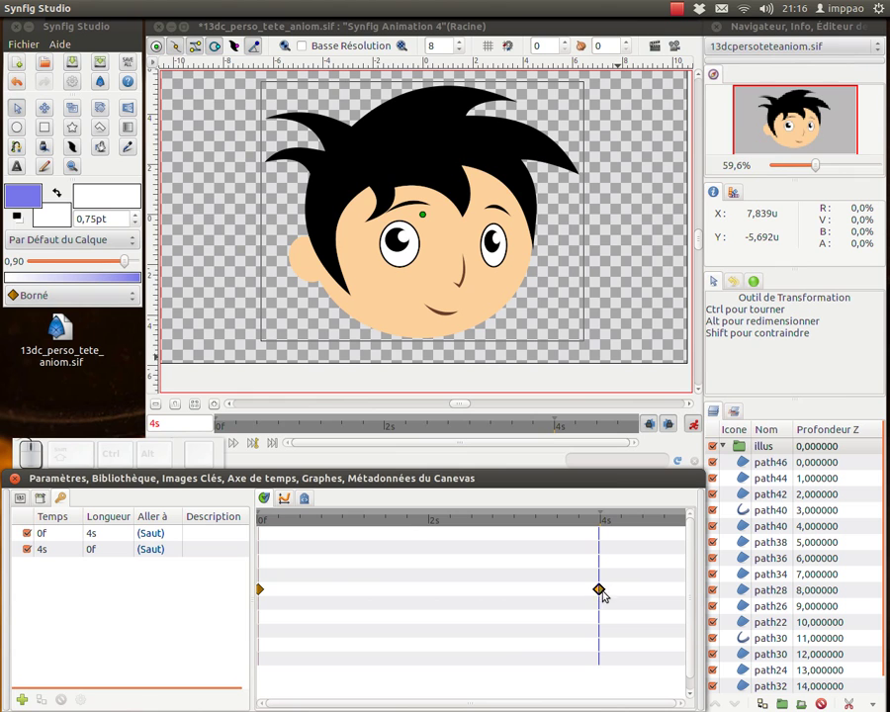
drag(600, 592, 428, 587)
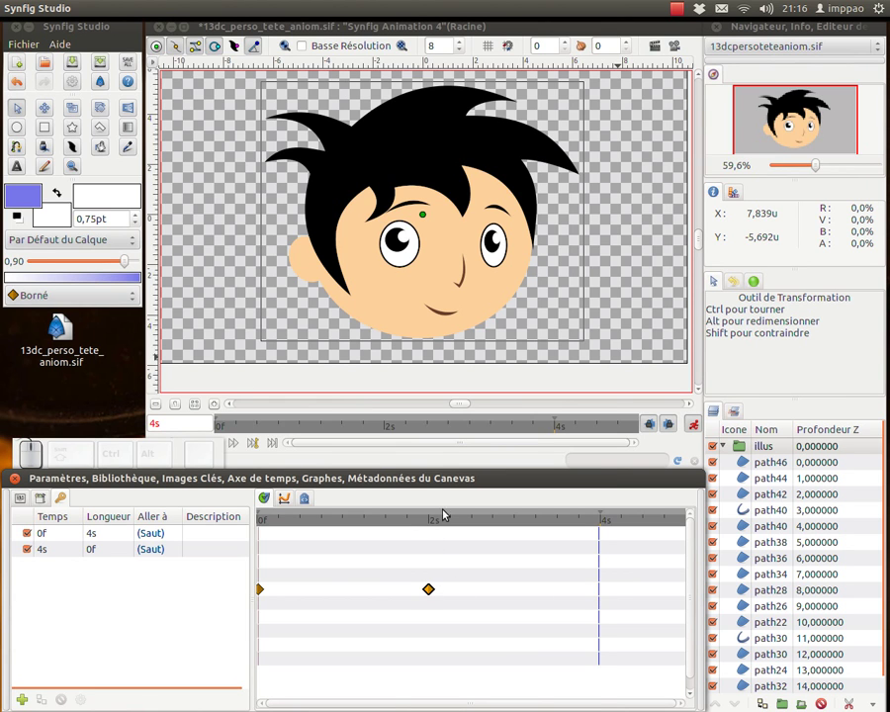
drag(593, 524, 428, 557)
click(744, 449)
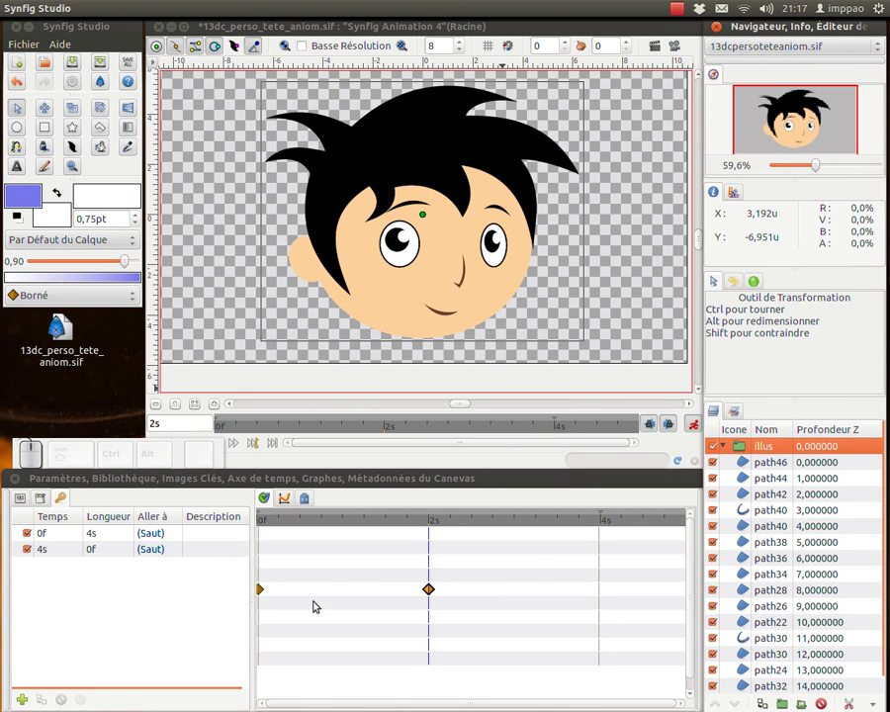
Step: Copy the illus group's 0f waypoint onto 4s, scrub back through the movement and save the animation
click(259, 591)
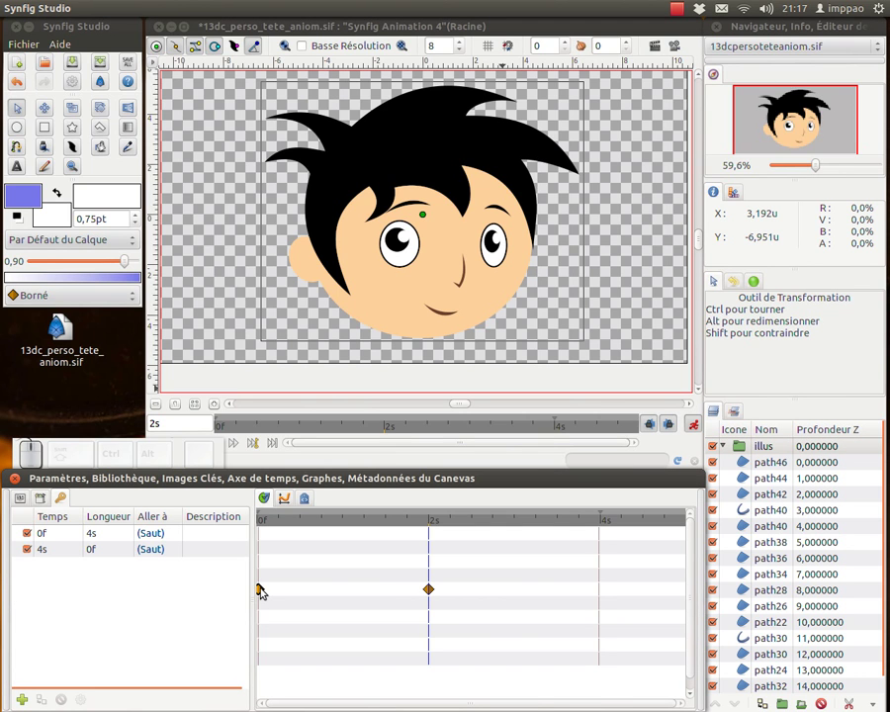
drag(261, 588, 470, 577)
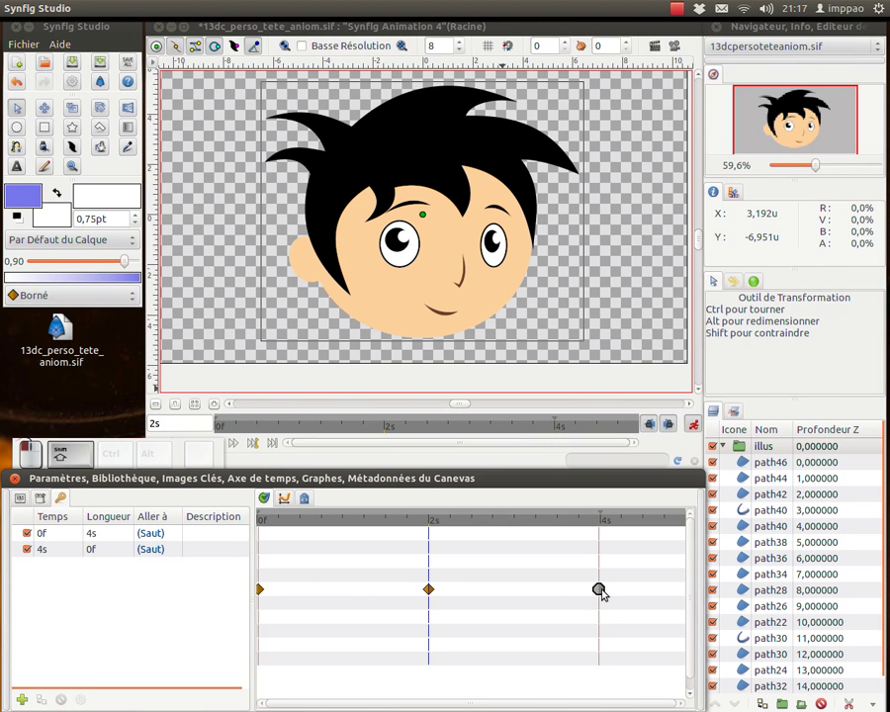
drag(435, 532, 353, 554)
key(ctrl+s)
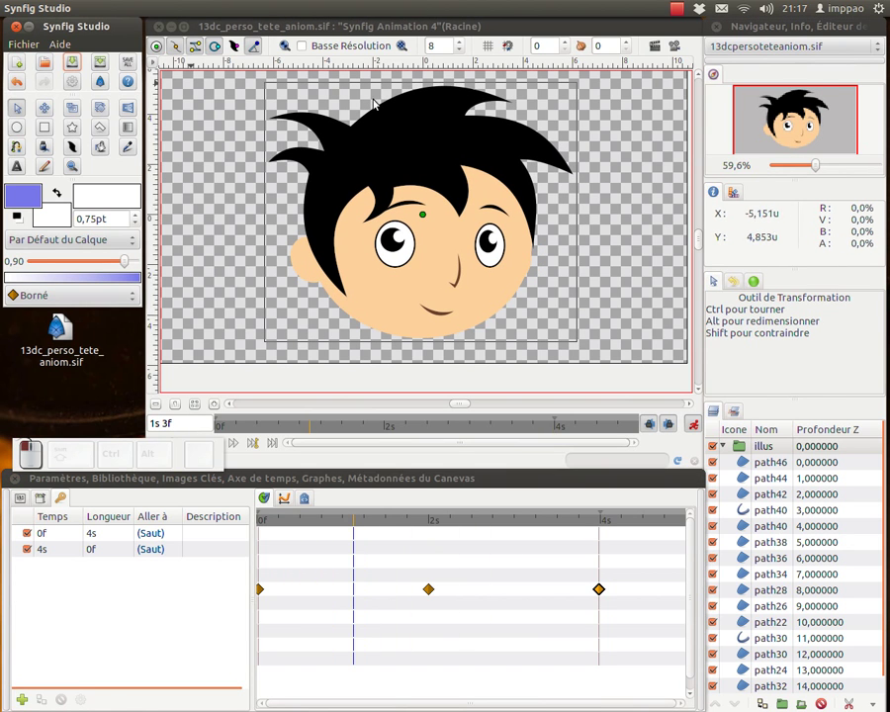
Step: Collapse the illus group and add an Ombrage (shadow) layer above it
click(738, 453)
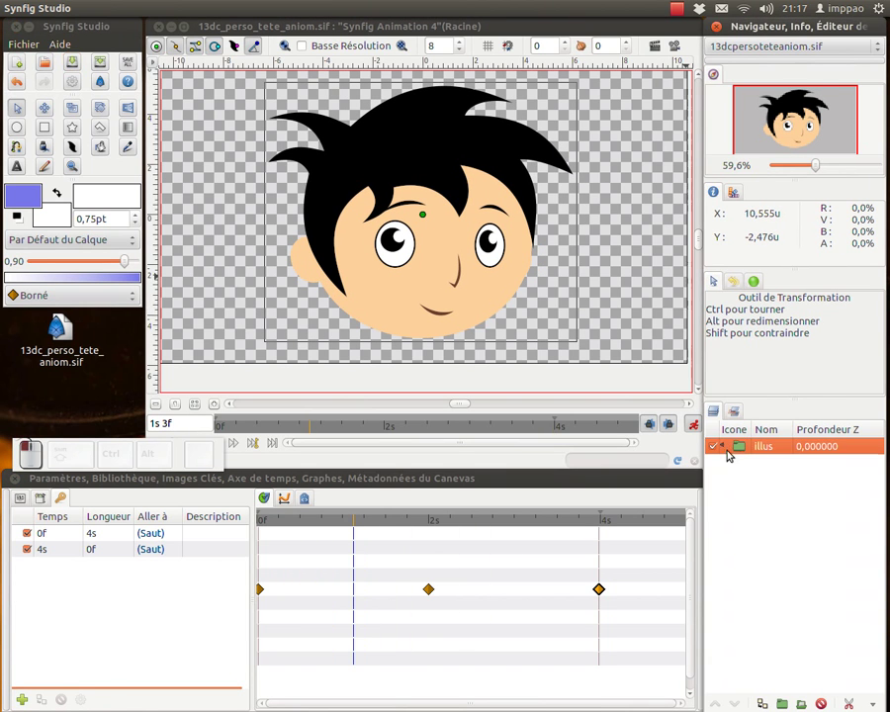
right_click(738, 453)
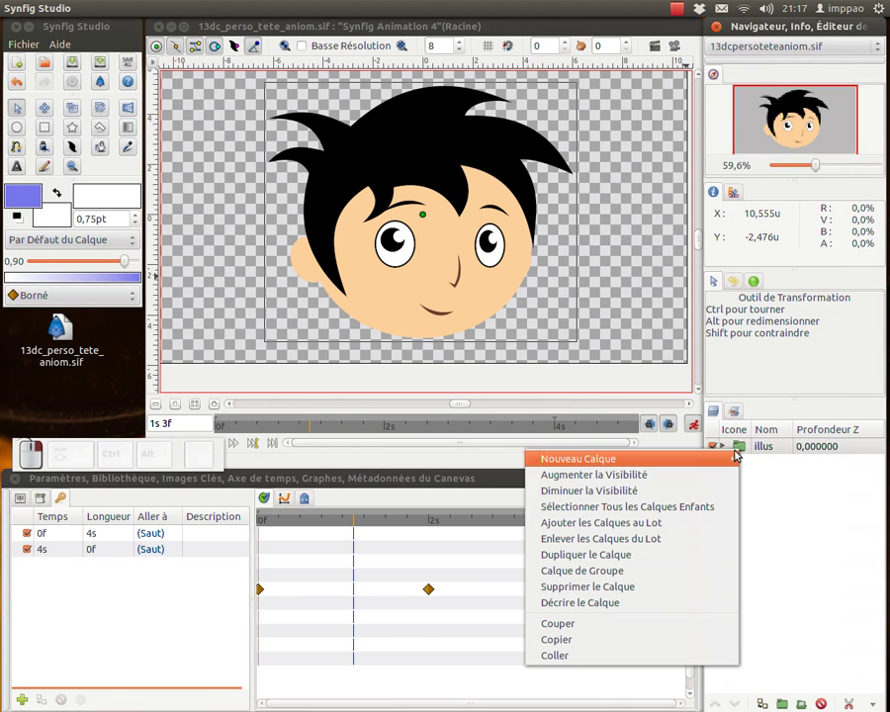
click(738, 447)
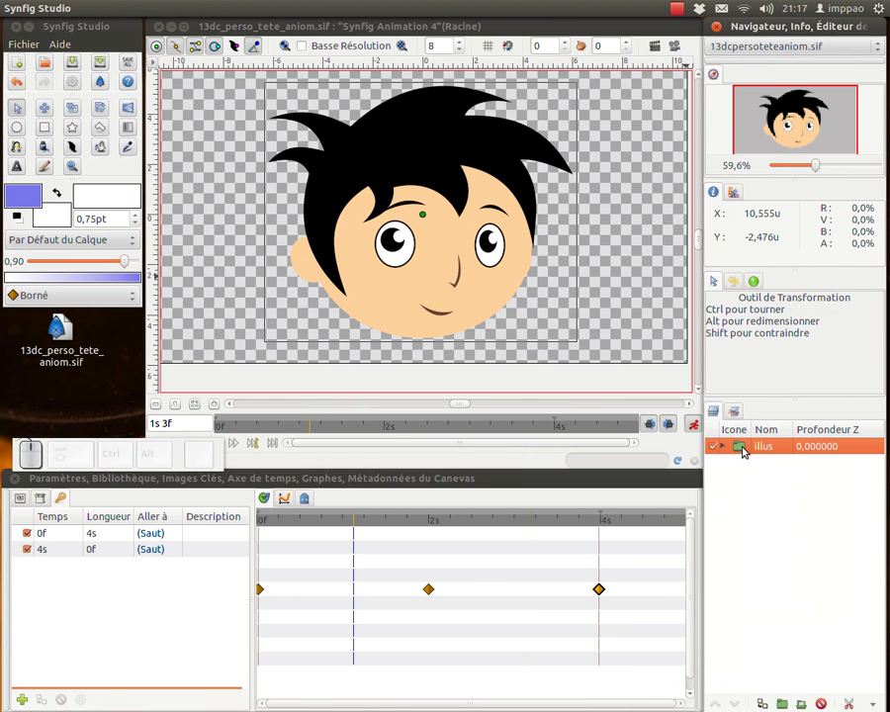
right_click(740, 452)
mouse_move(732, 455)
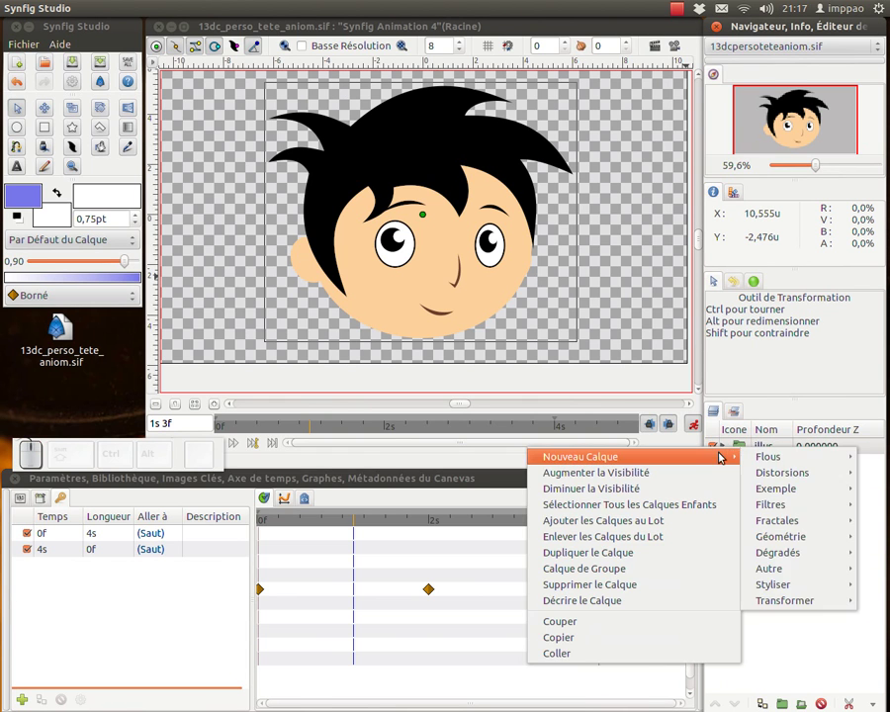
mouse_move(785, 588)
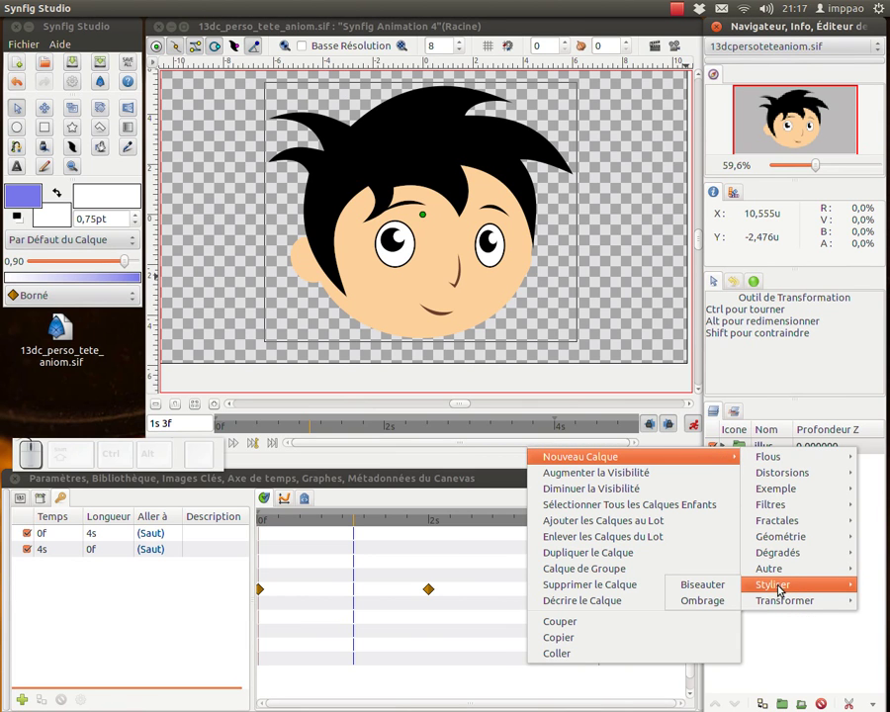
click(730, 600)
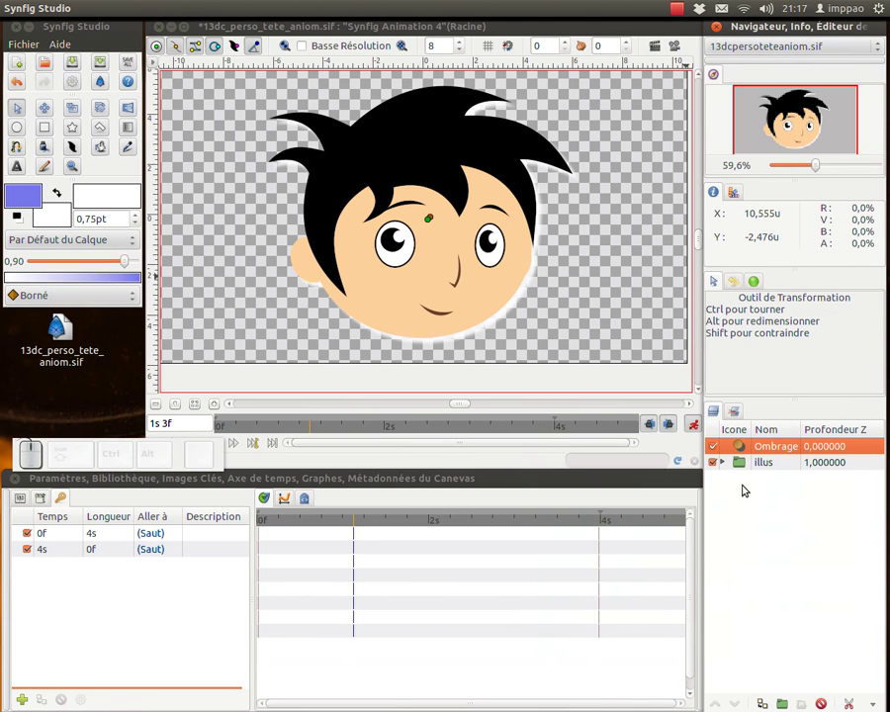
click(740, 464)
click(739, 447)
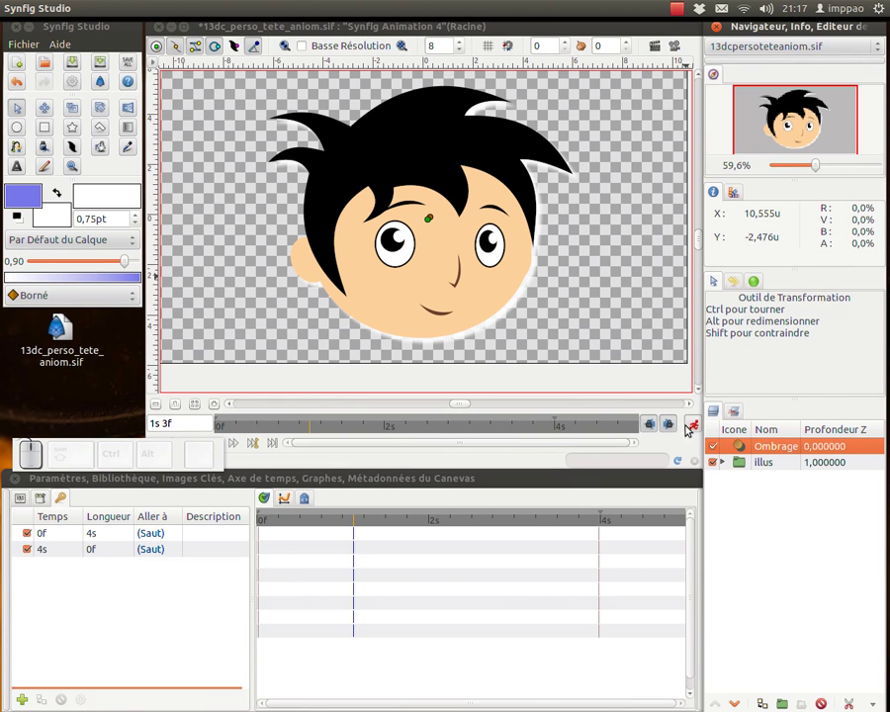
Step: Turn off animation editing mode, set the Ombrage layer's colour to black and save the file
click(692, 427)
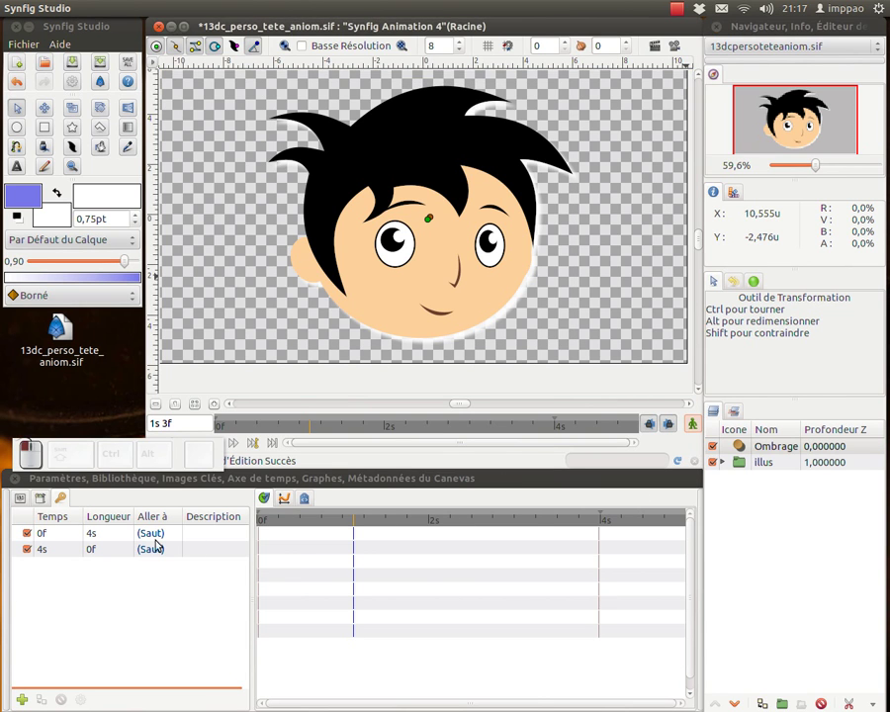
click(18, 501)
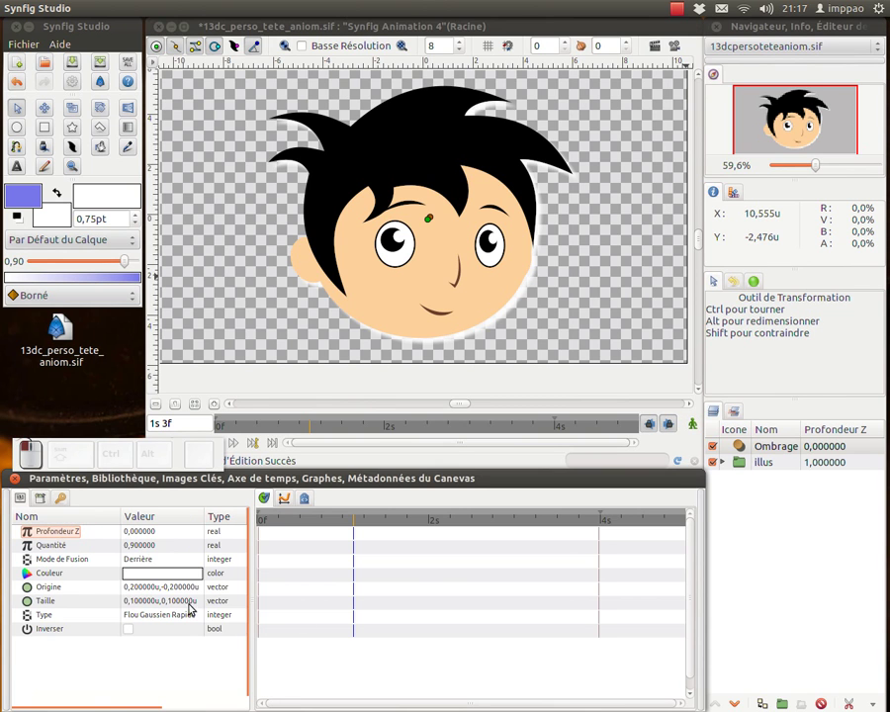
double_click(144, 581)
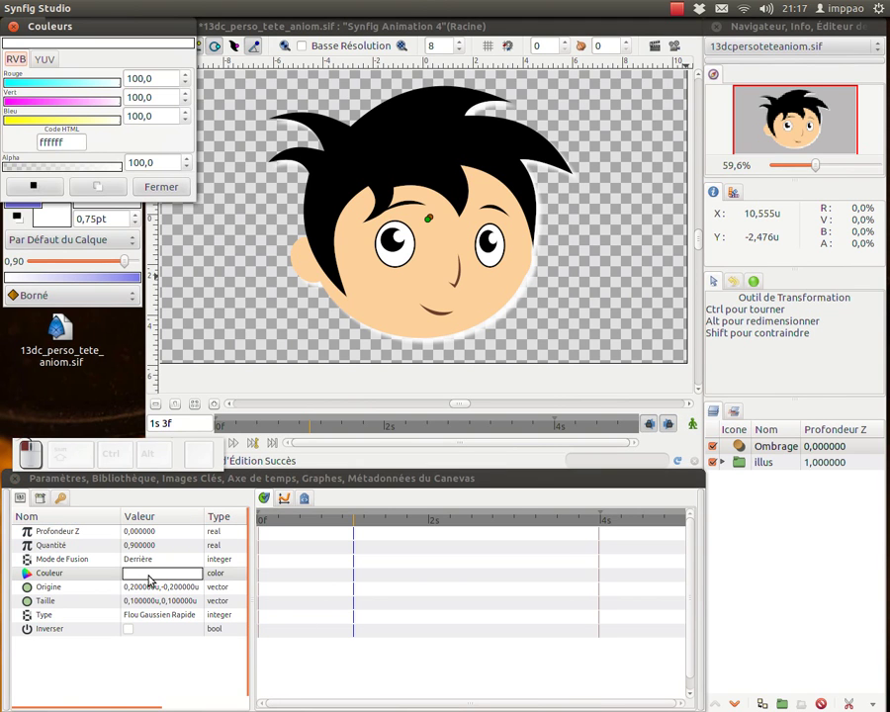
click(44, 60)
drag(71, 84, 3, 84)
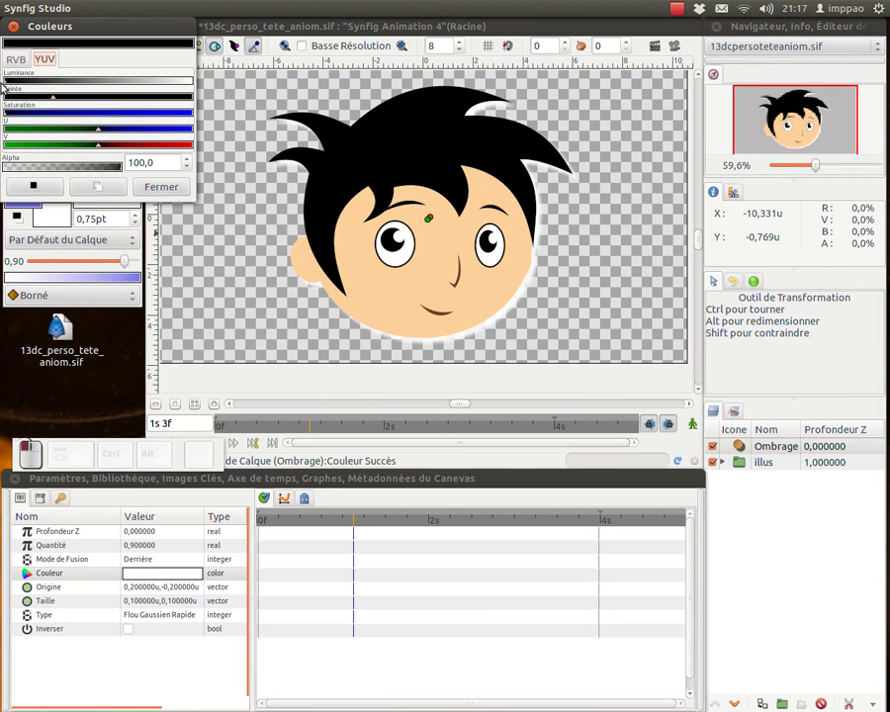
click(161, 187)
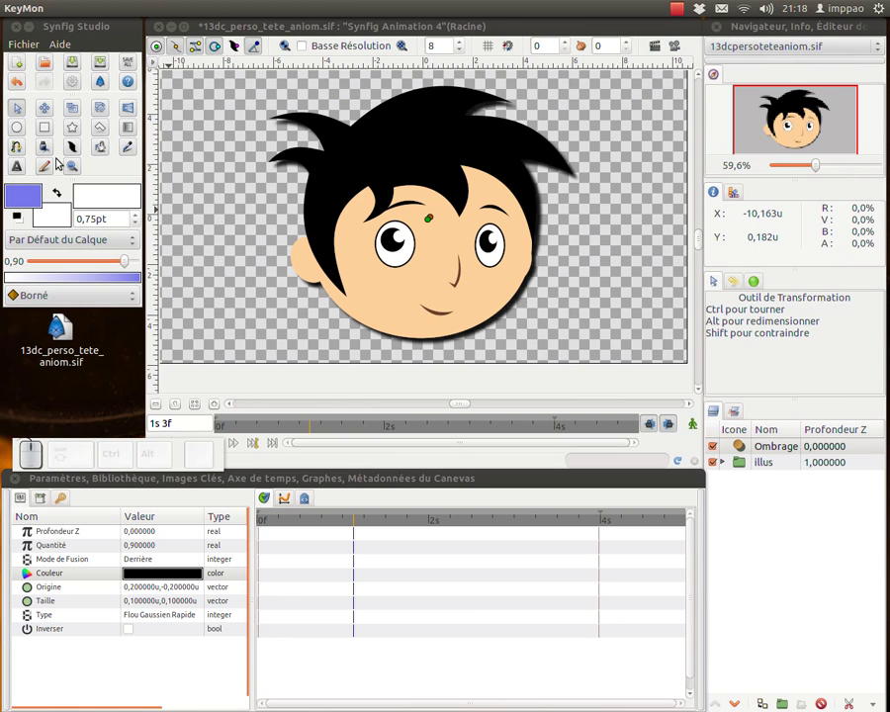
click(73, 64)
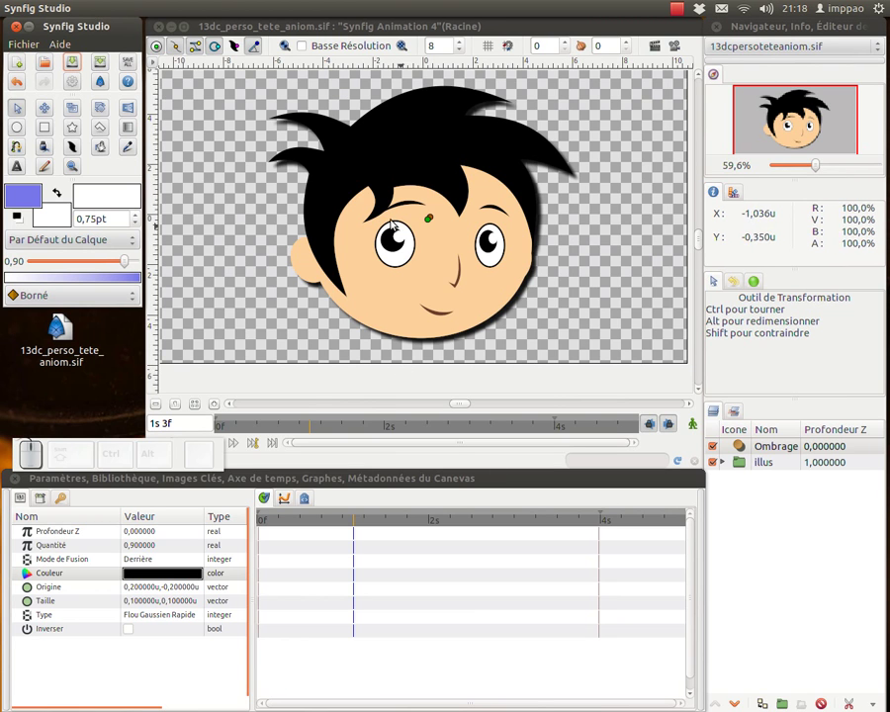
Step: Duplicate the face shape path24 and shift the copy slightly up and to the right
click(347, 221)
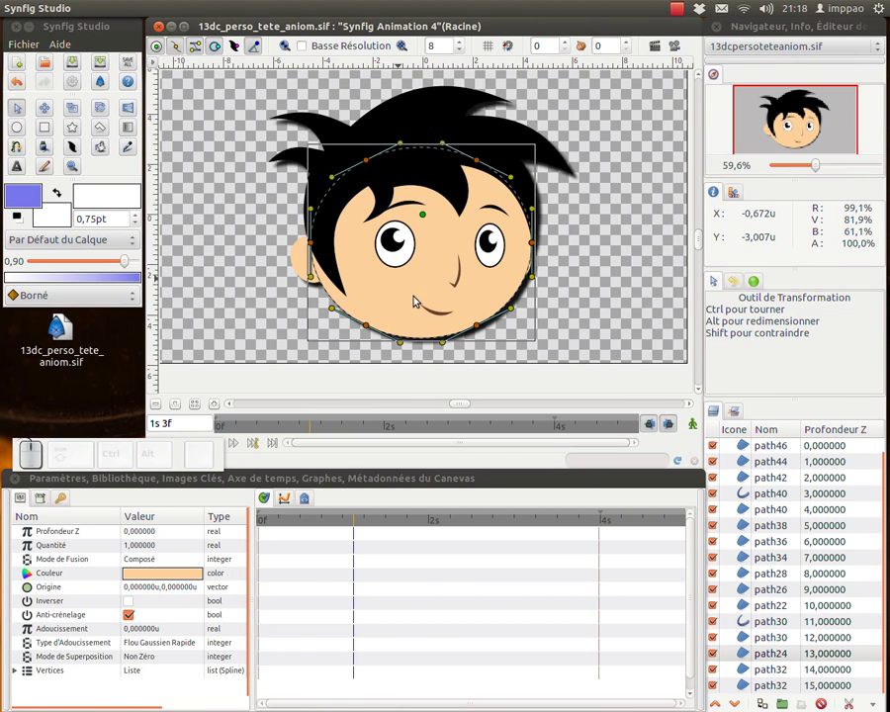
click(205, 279)
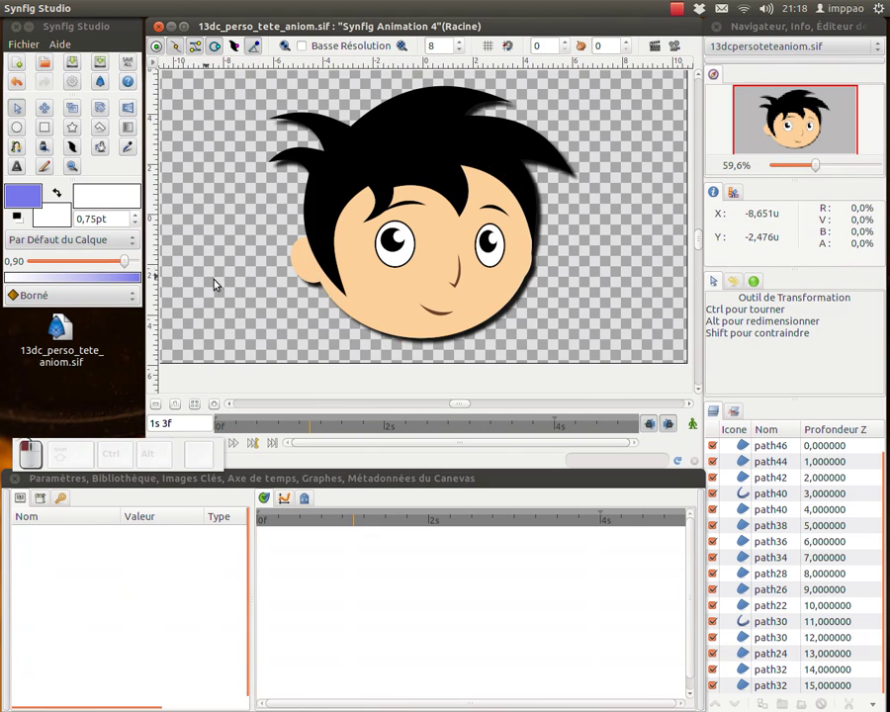
click(383, 304)
drag(561, 323, 556, 301)
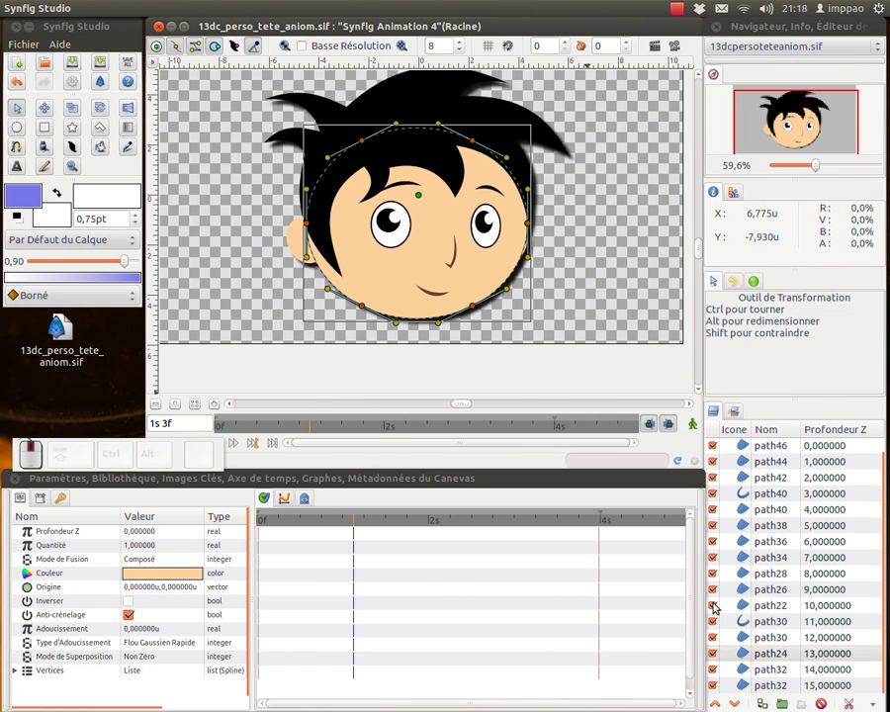
click(745, 655)
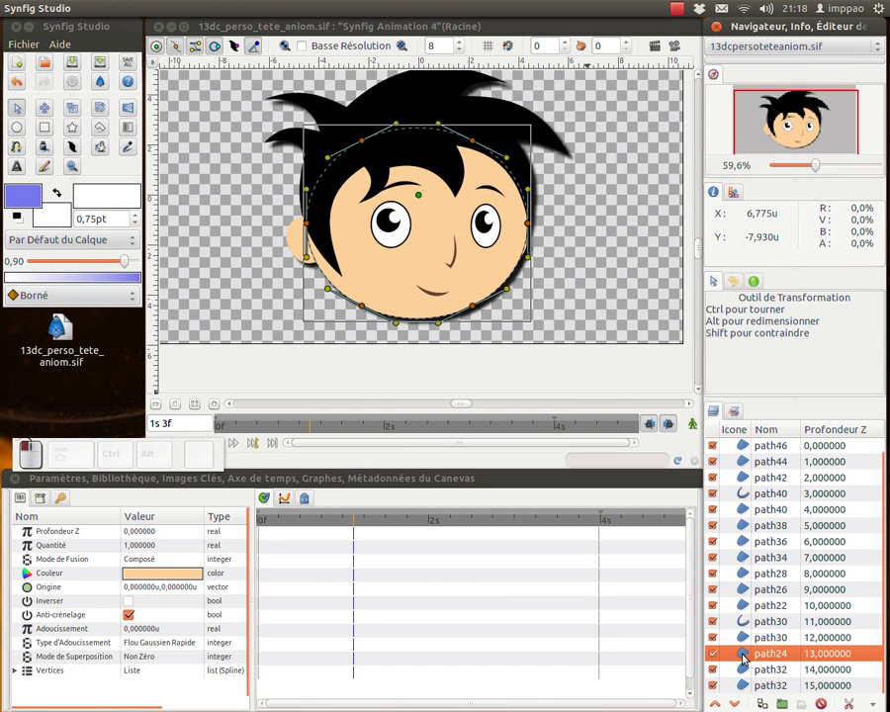
key(ctrl+v)
key(ctrl+a)
drag(363, 142, 389, 130)
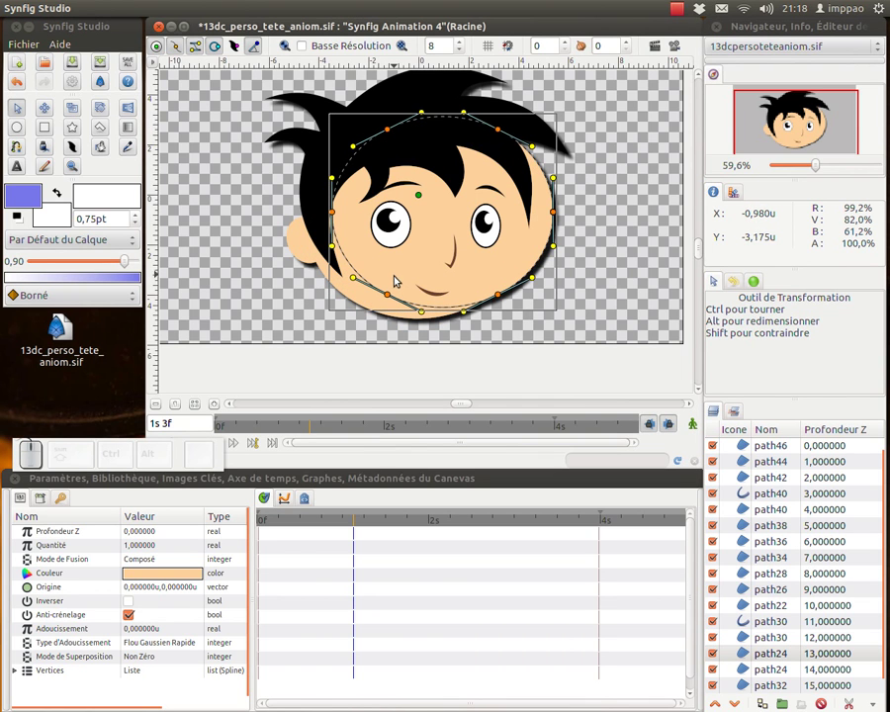
Step: Recolour the original face shape behind the shifted copy in a darker ochre and sample that ochre with the eyedropper
click(365, 298)
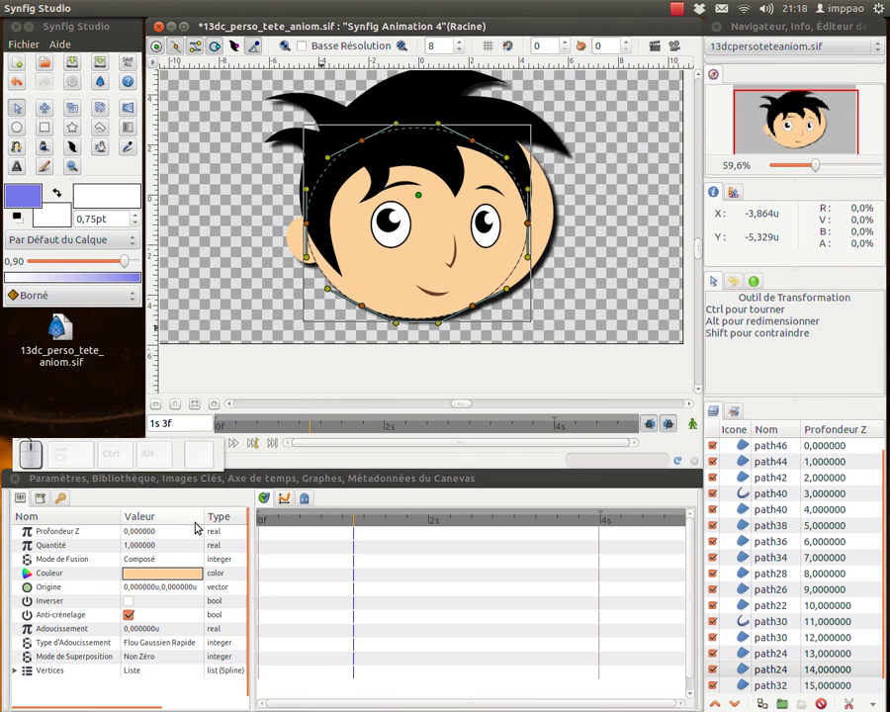
double_click(144, 576)
drag(149, 82, 125, 94)
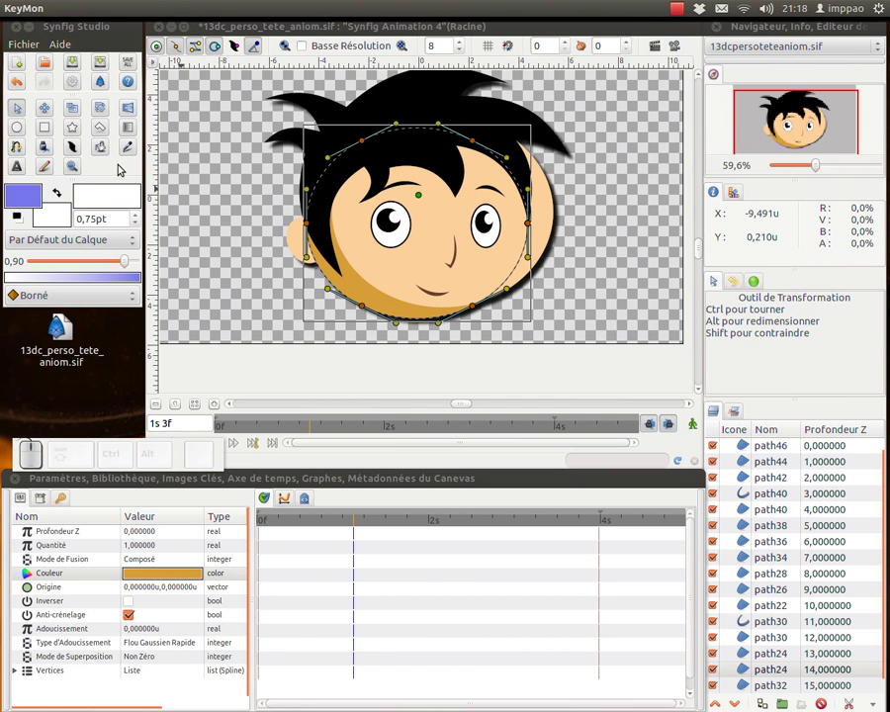
click(127, 150)
click(353, 287)
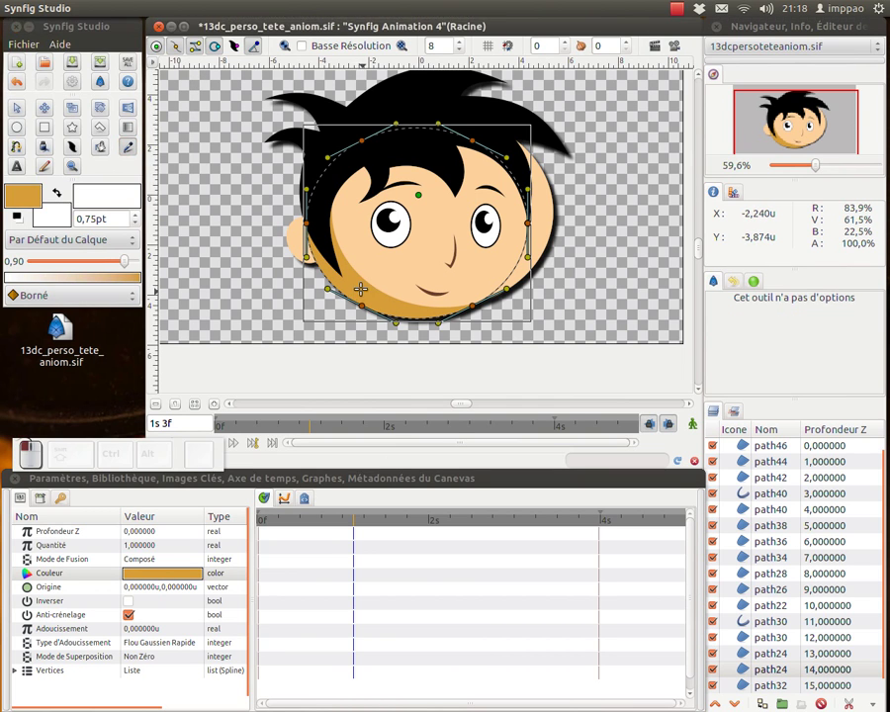
Step: Recolour the ear shape path32 beside the shaded edge of the face with the sampled ochre
click(16, 107)
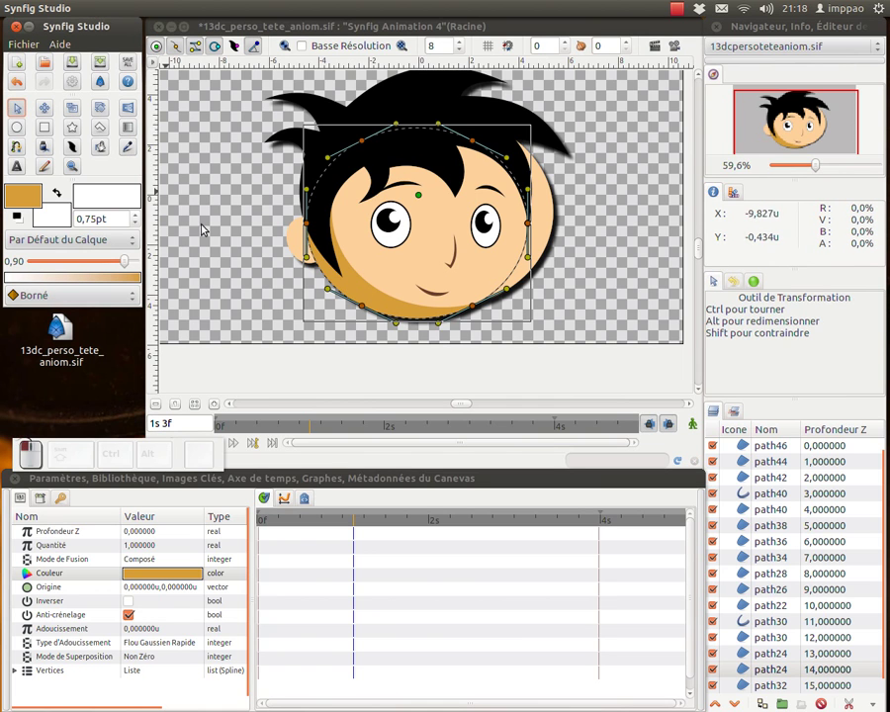
click(296, 240)
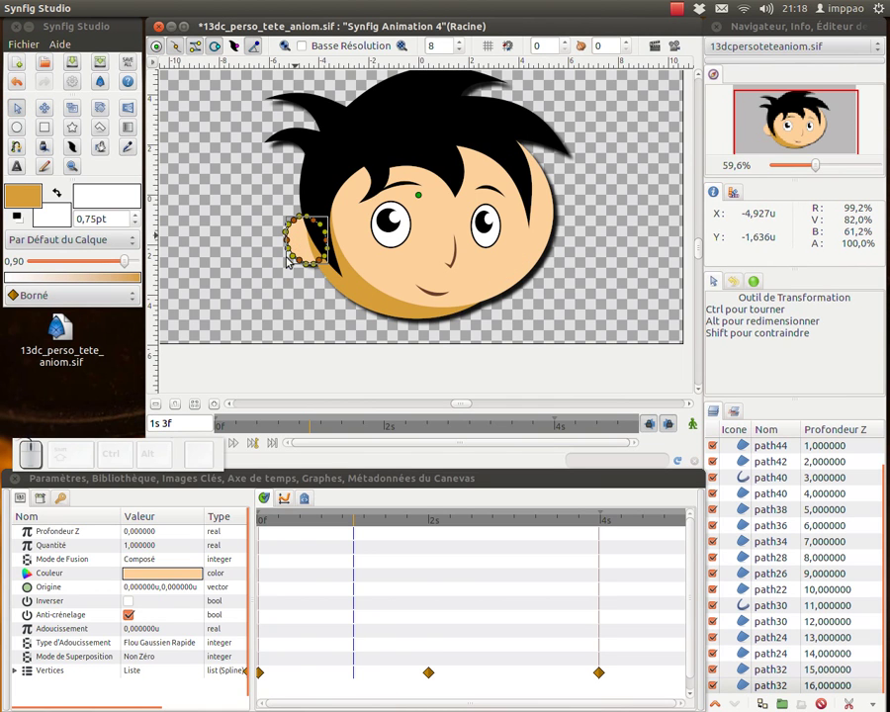
right_click(151, 577)
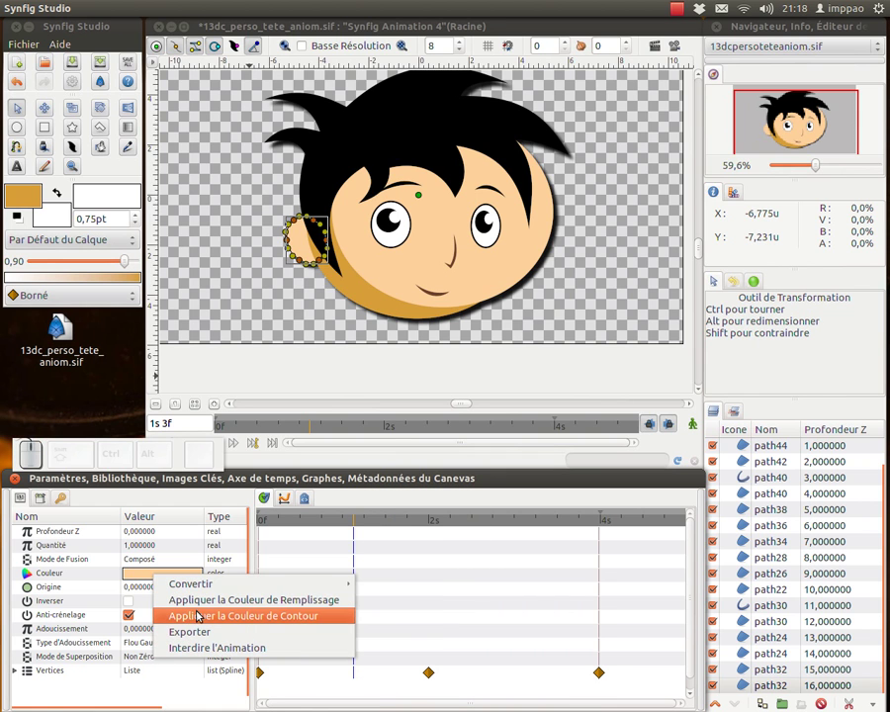
click(180, 615)
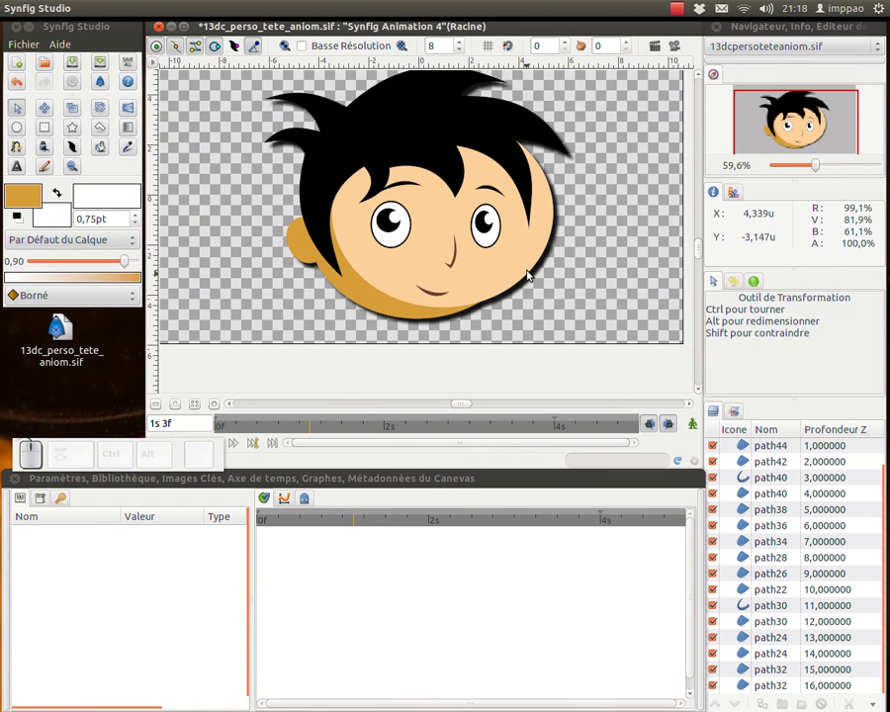
Step: Set the blend mode of the shifted face copy path24 to Dessus and save the file
click(520, 264)
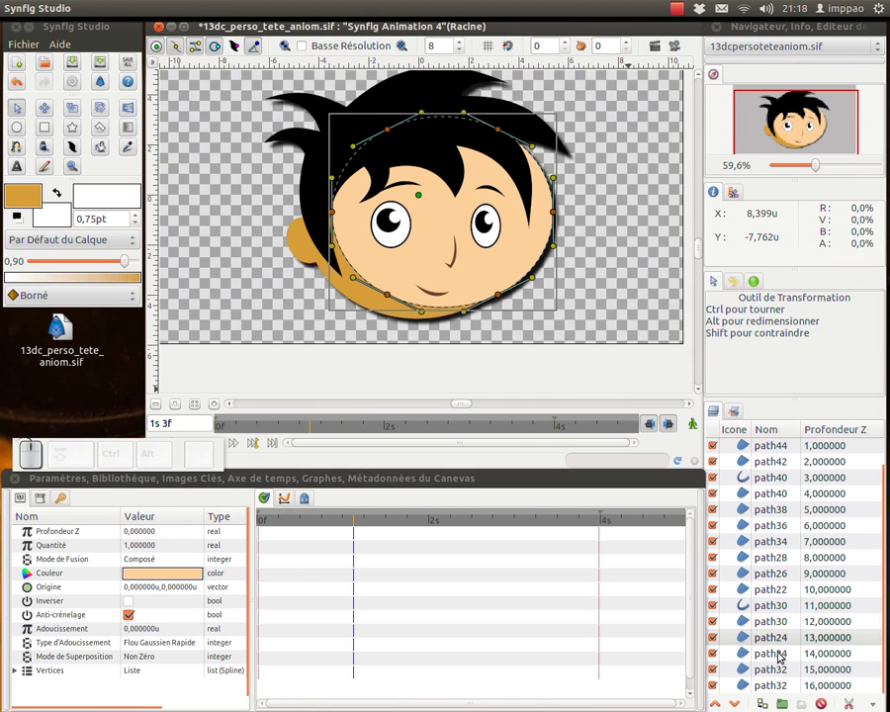
click(752, 645)
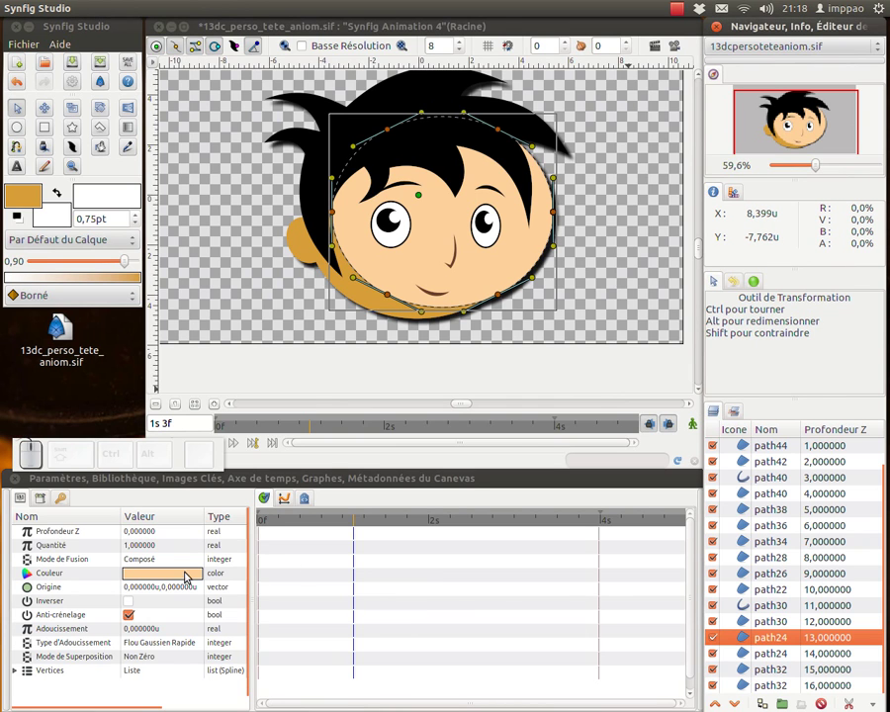
click(155, 560)
click(199, 564)
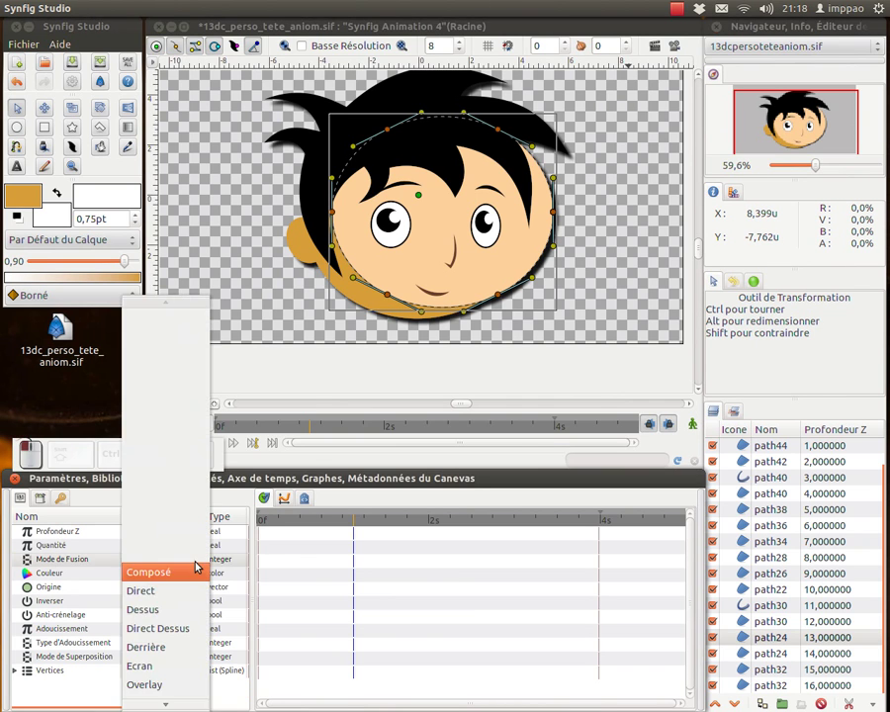
click(182, 608)
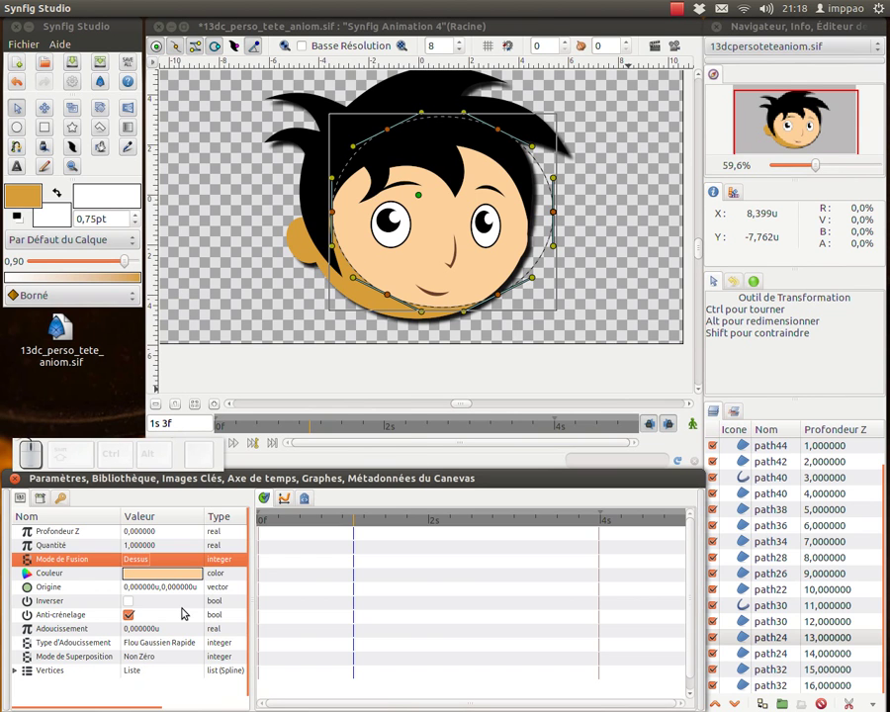
click(593, 286)
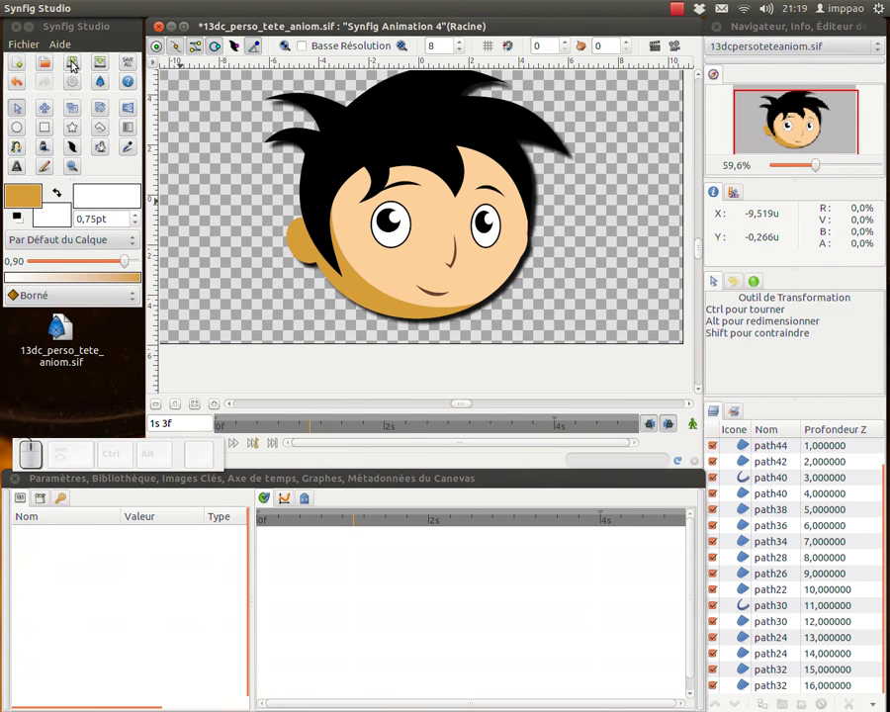
click(70, 62)
Step: Try to render the animation from 0f to 4s as the PNG sequence 13dc_perso_tete_aniom.png, and close Synfig Studio
drag(604, 527, 436, 531)
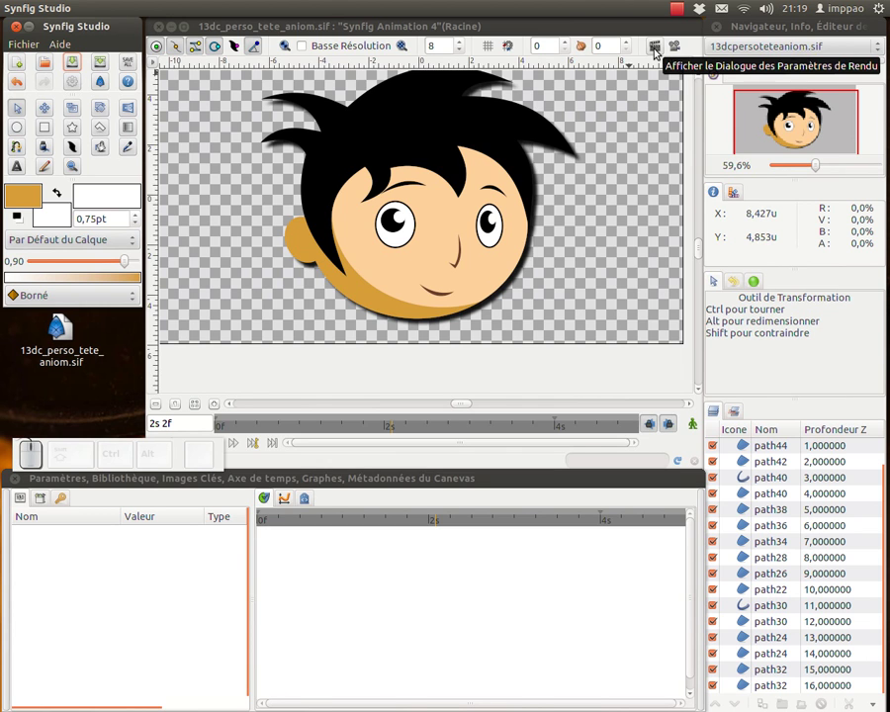
click(654, 47)
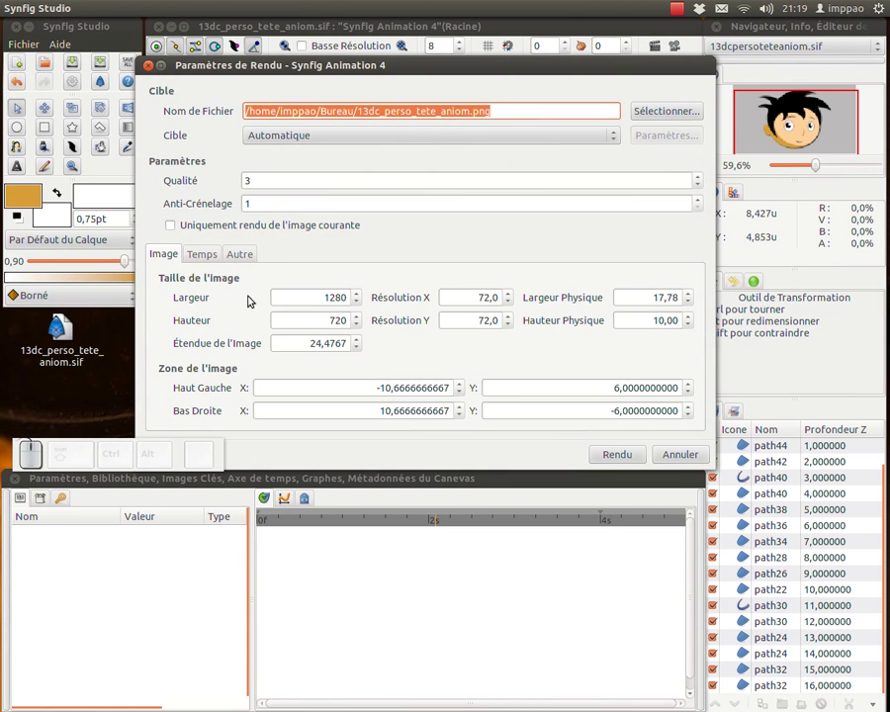
double_click(331, 297)
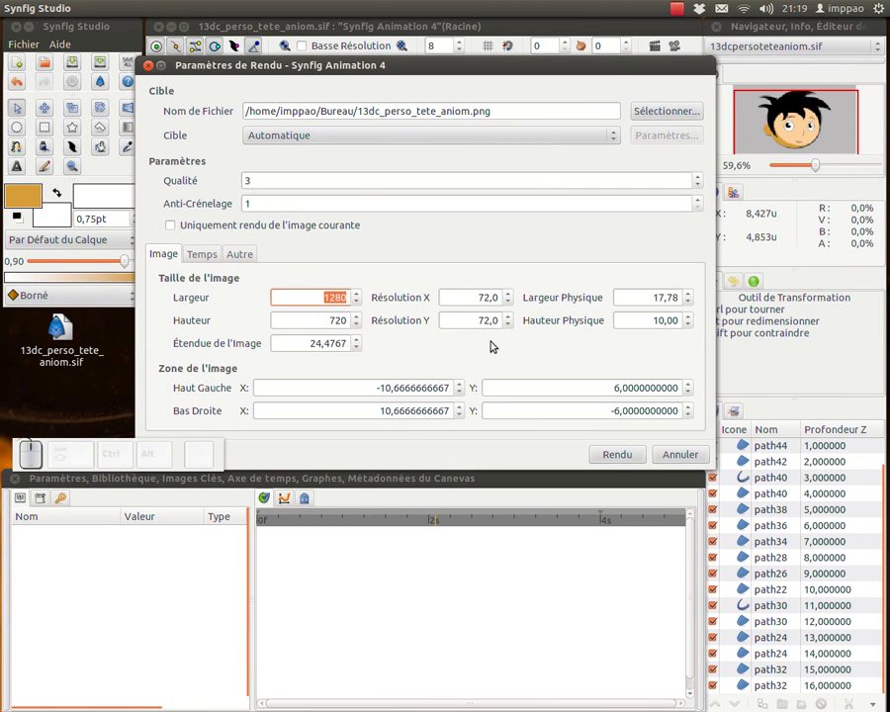
click(202, 255)
click(464, 345)
text(4)
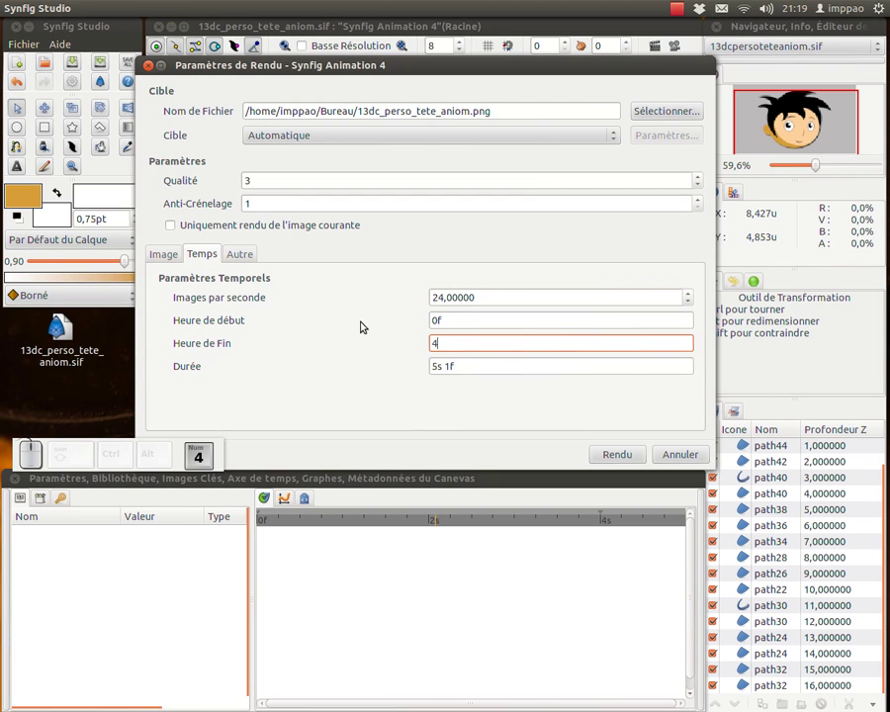
key(Tab)
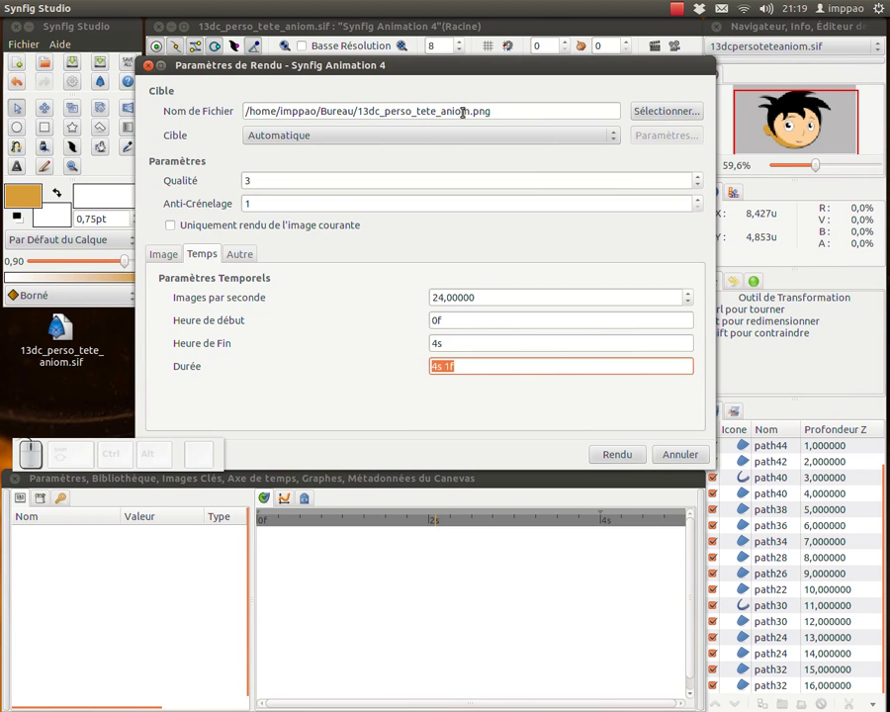
click(617, 455)
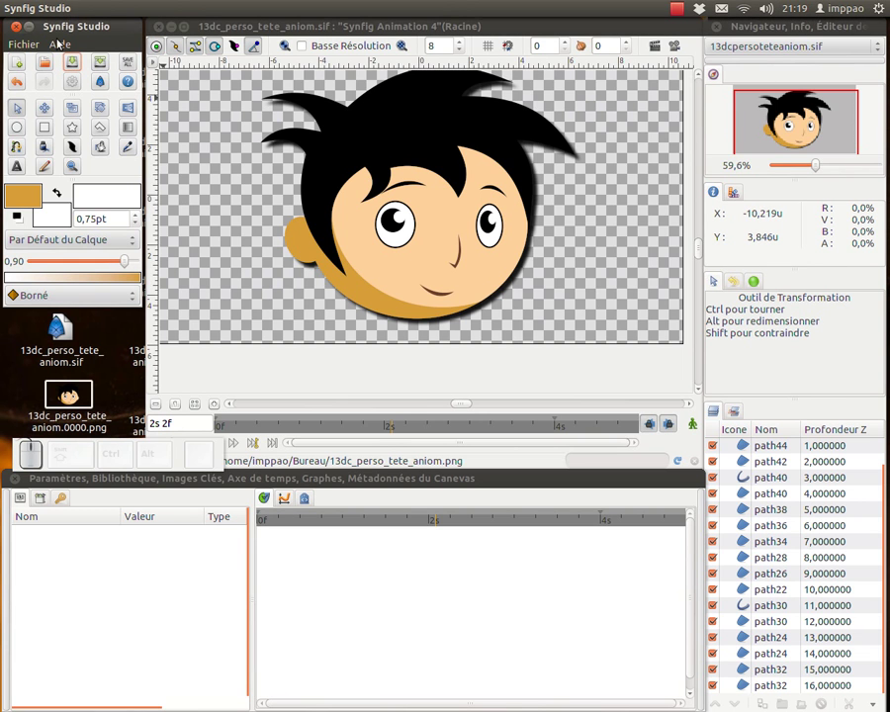
click(16, 27)
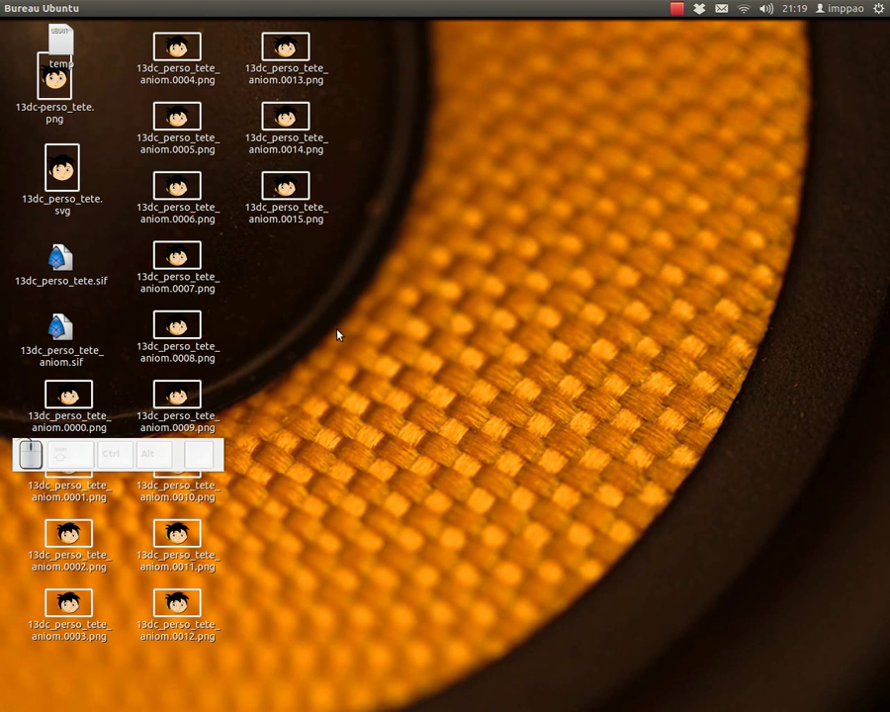
Step: Launch Blender, maximize its window and switch to the Video Editing screen layout
key(super)
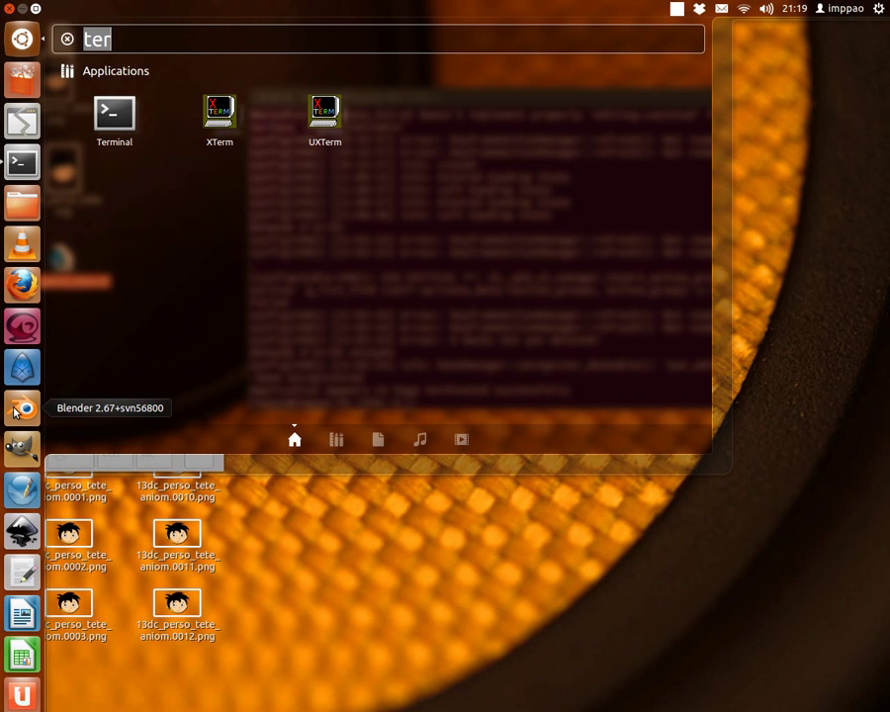
click(14, 411)
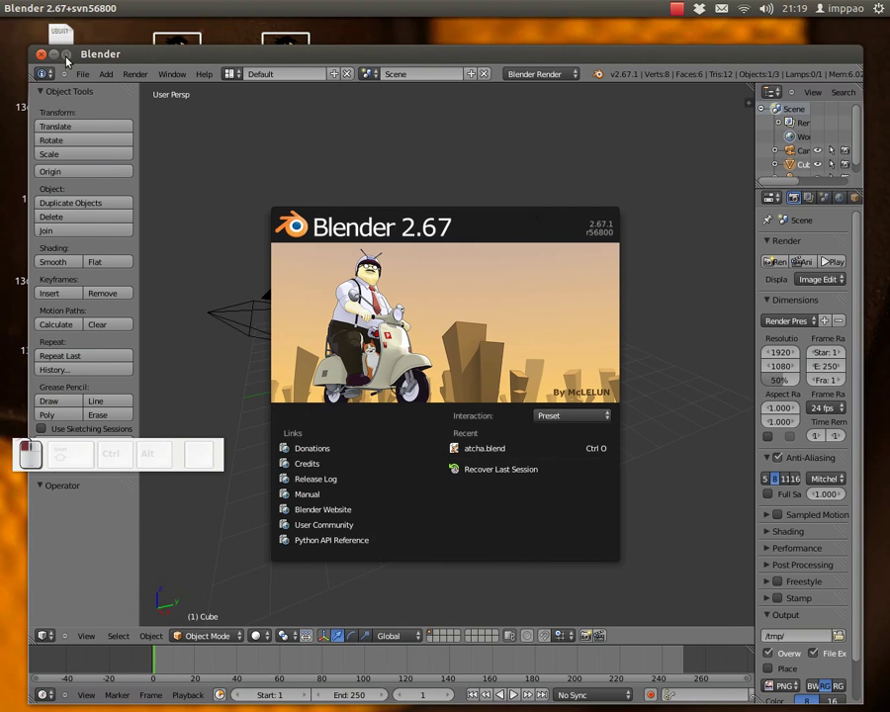
click(66, 55)
drag(151, 442, 699, 597)
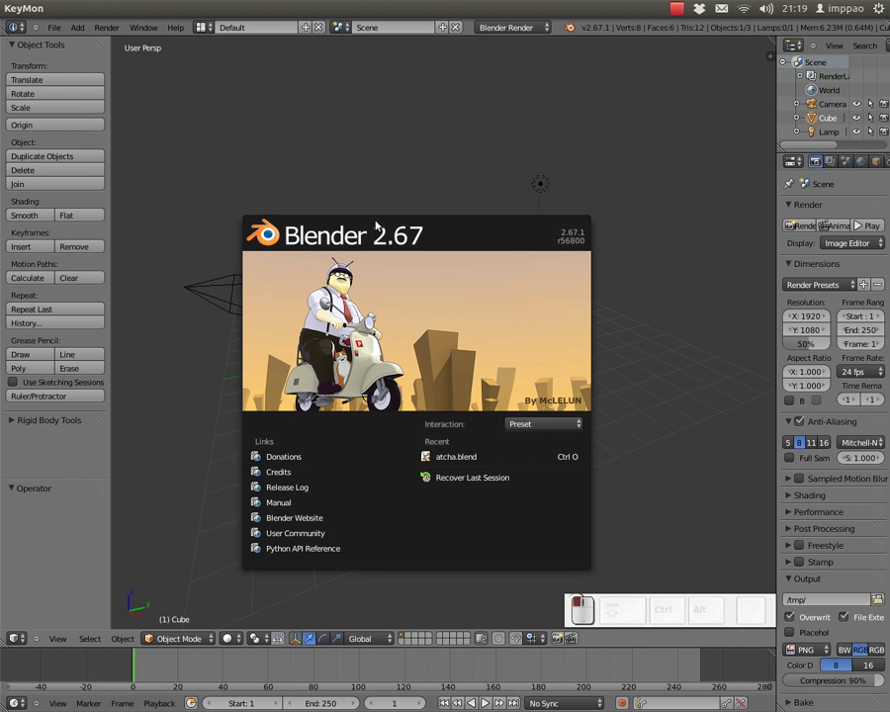
click(200, 28)
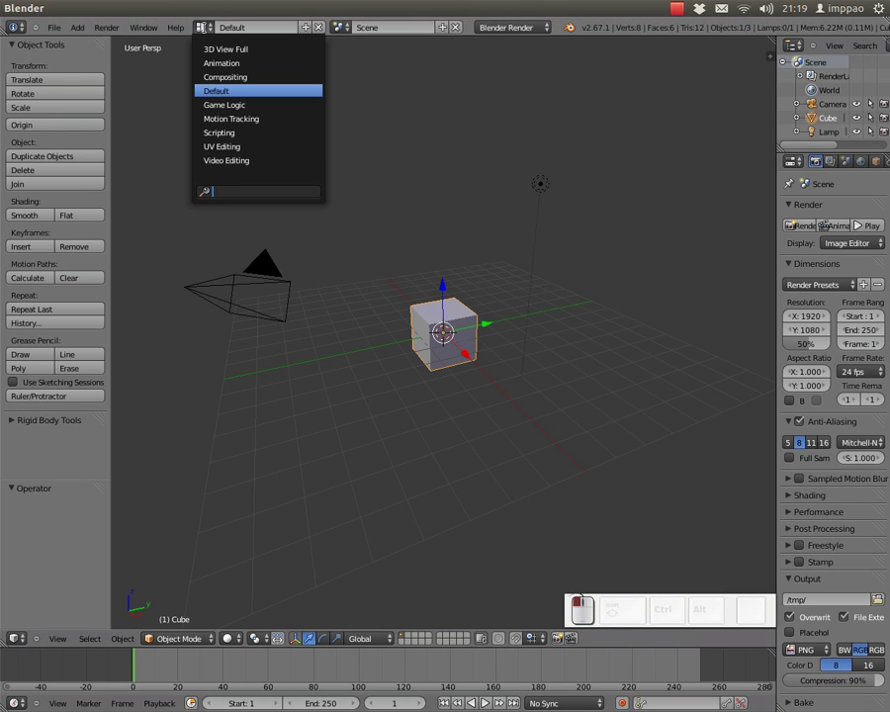
click(223, 161)
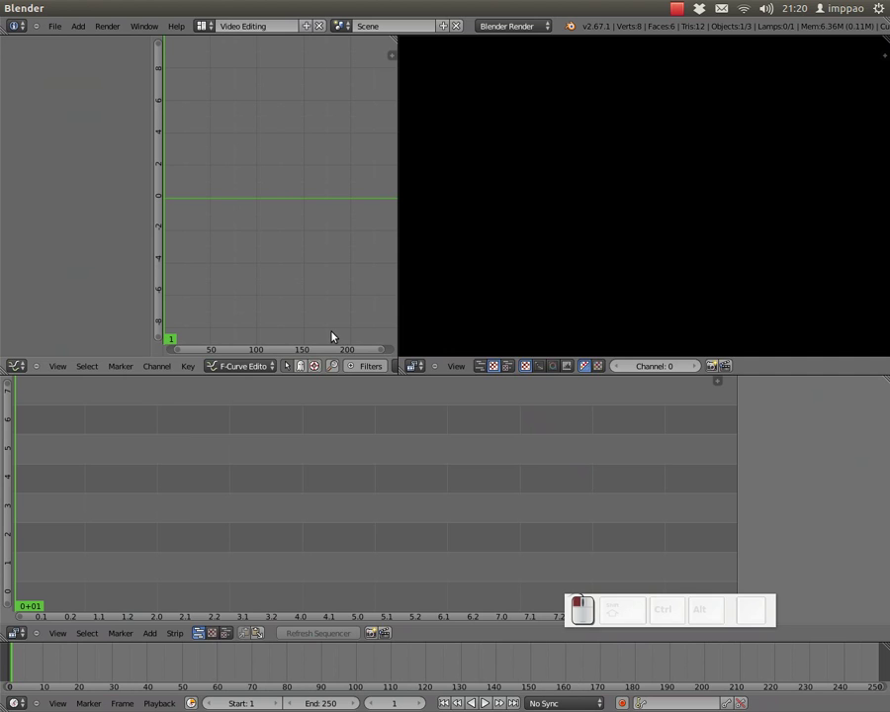
Step: Start adding an image strip to the sequencer and browse to the Bureau folder
click(97, 637)
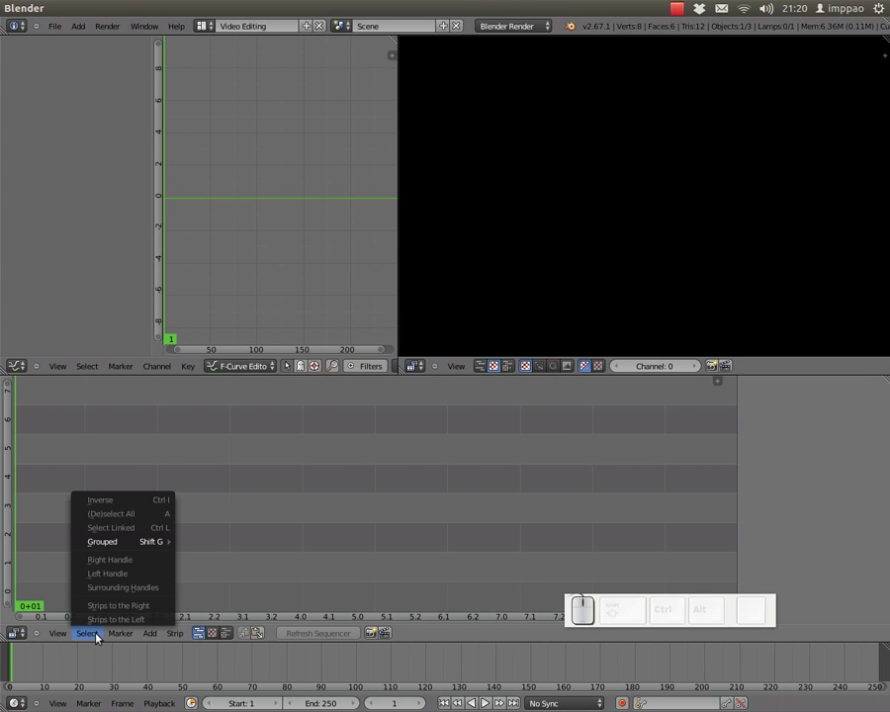
click(149, 634)
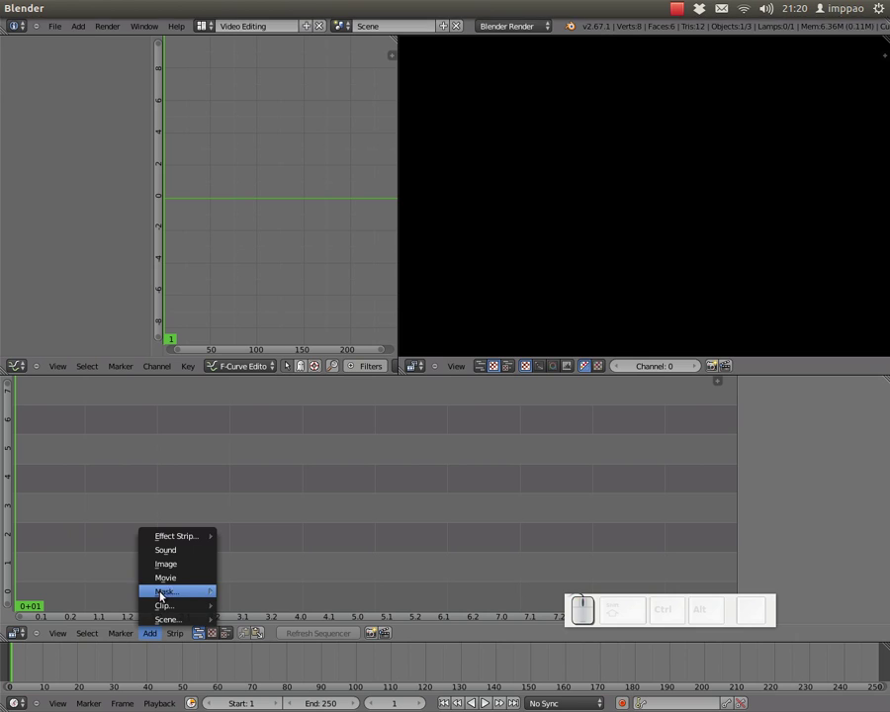
click(170, 564)
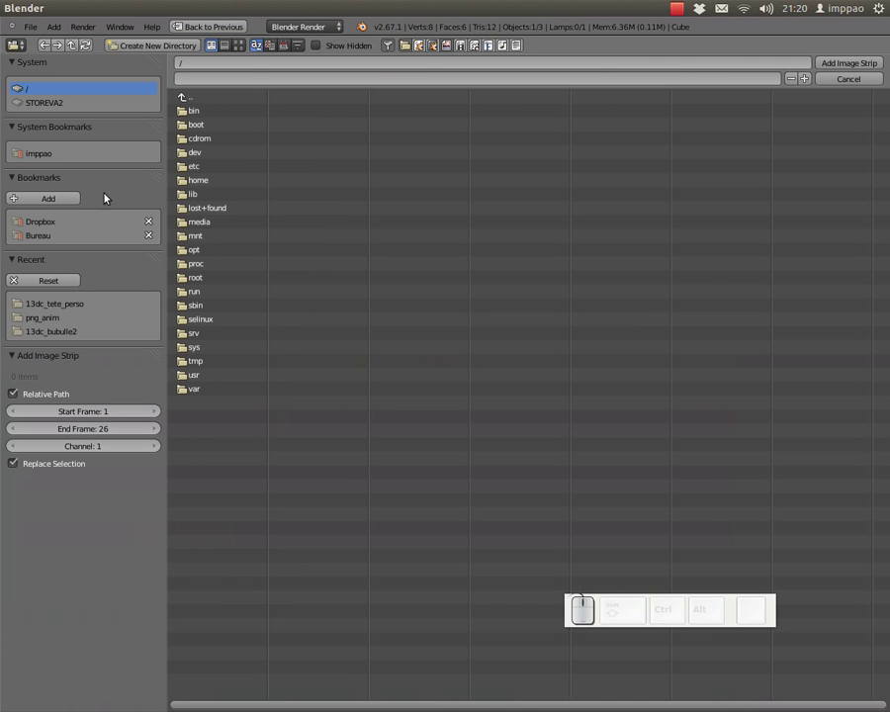
click(33, 235)
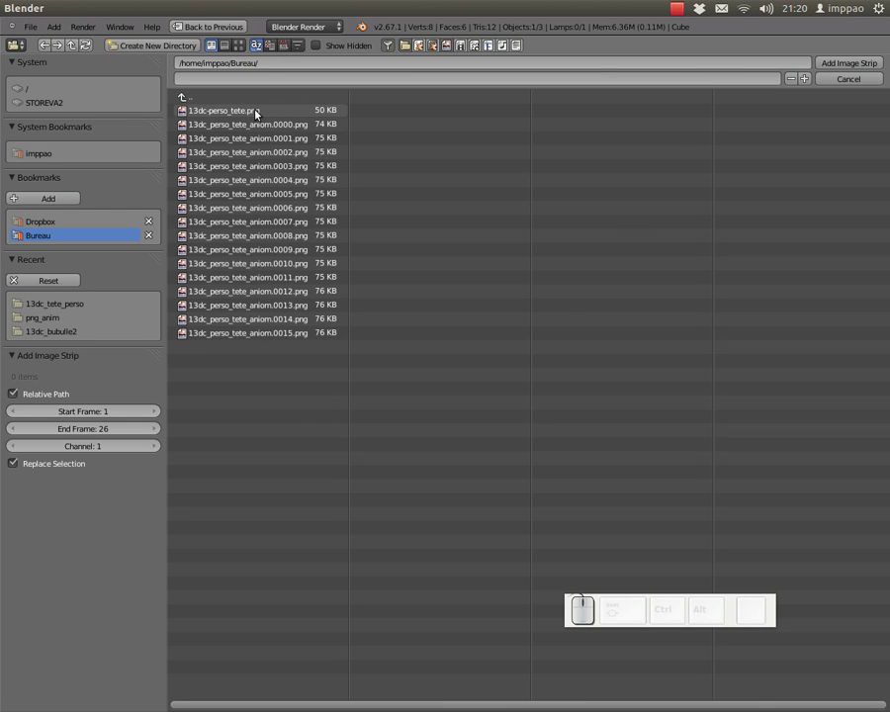
Step: Relaunch Synfig Studio from the terminal with UBUNTU_MENUPROXY= synfigstudio and reopen the recent file 13dc_perso_tete_aniom.sif
key(alt+Tab)
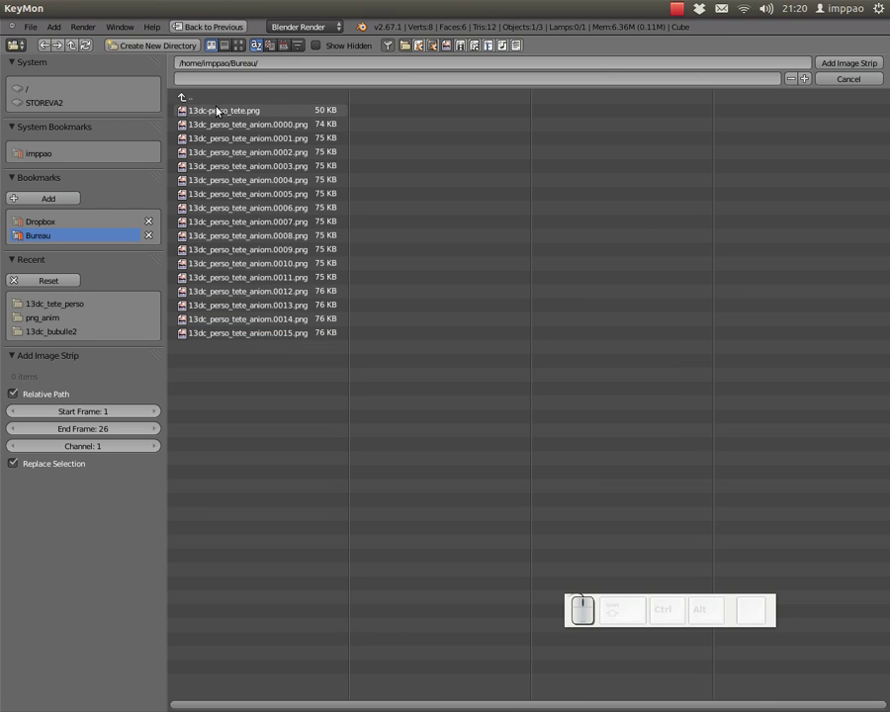
key(super)
click(44, 176)
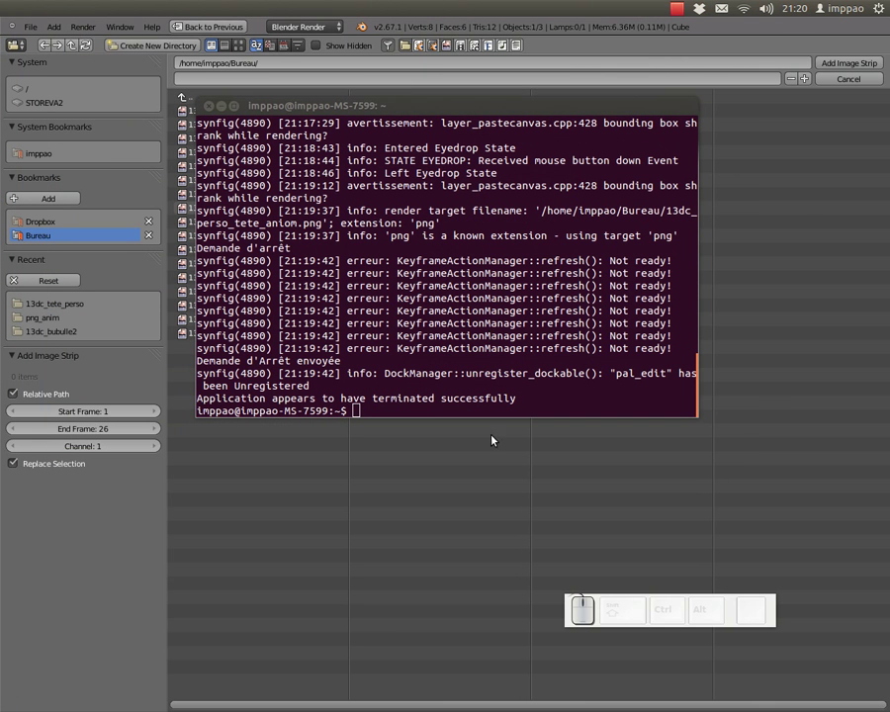
click(356, 411)
key(Up)
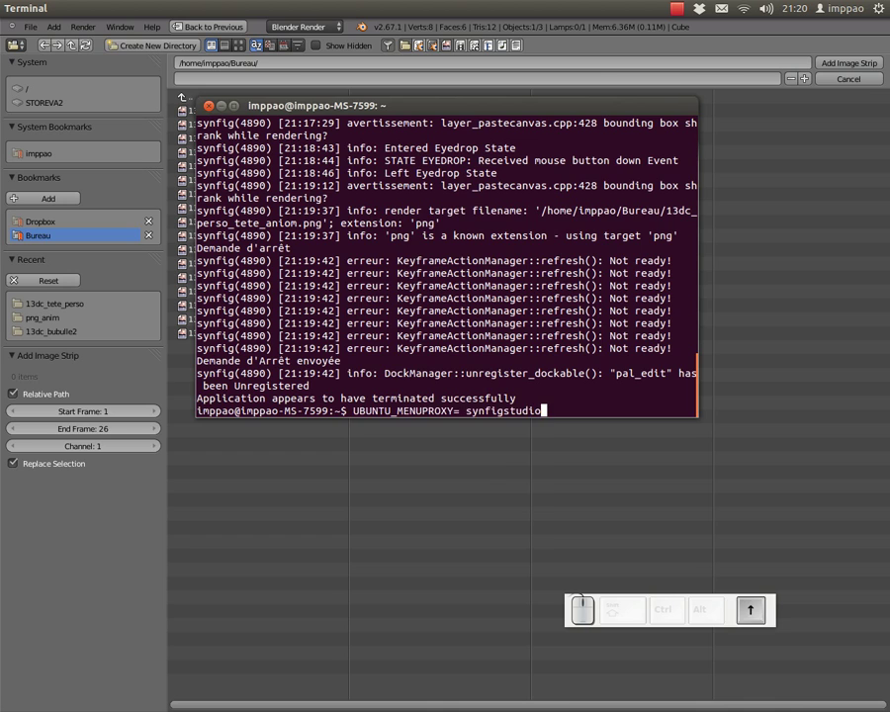
key(Return)
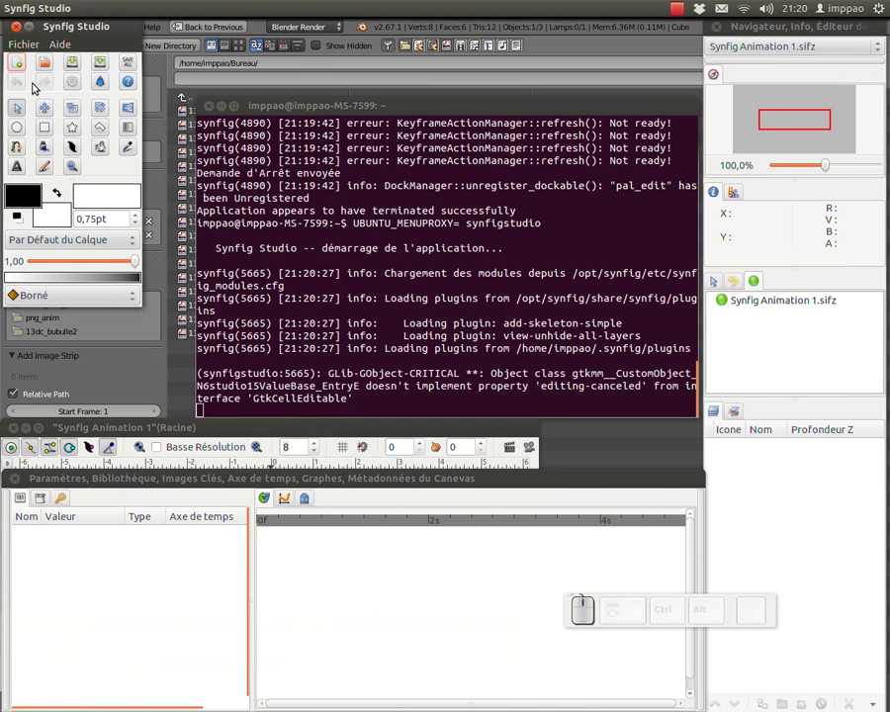
click(22, 44)
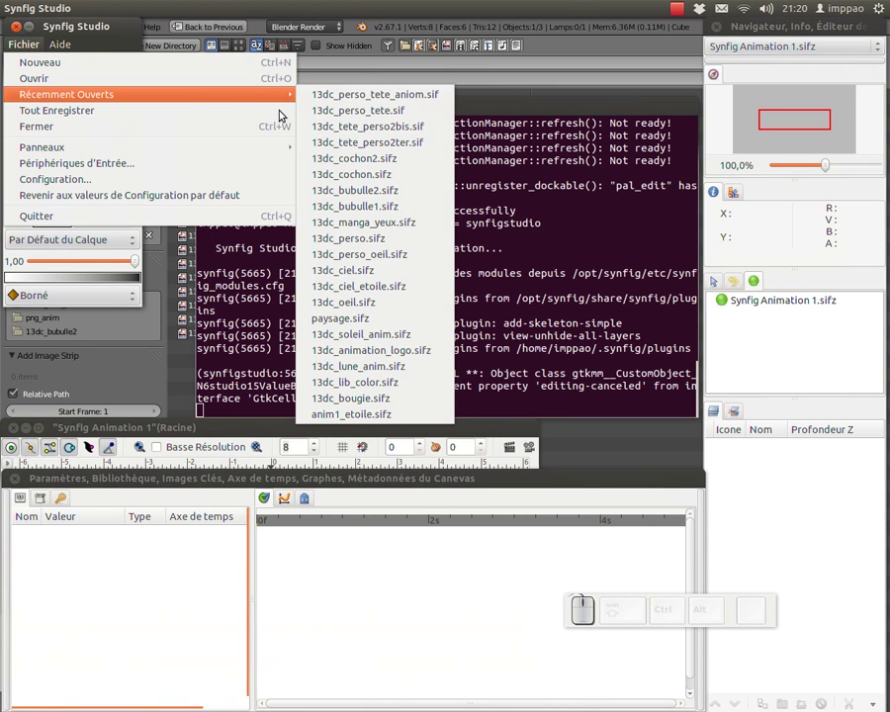
mouse_move(180, 99)
click(376, 95)
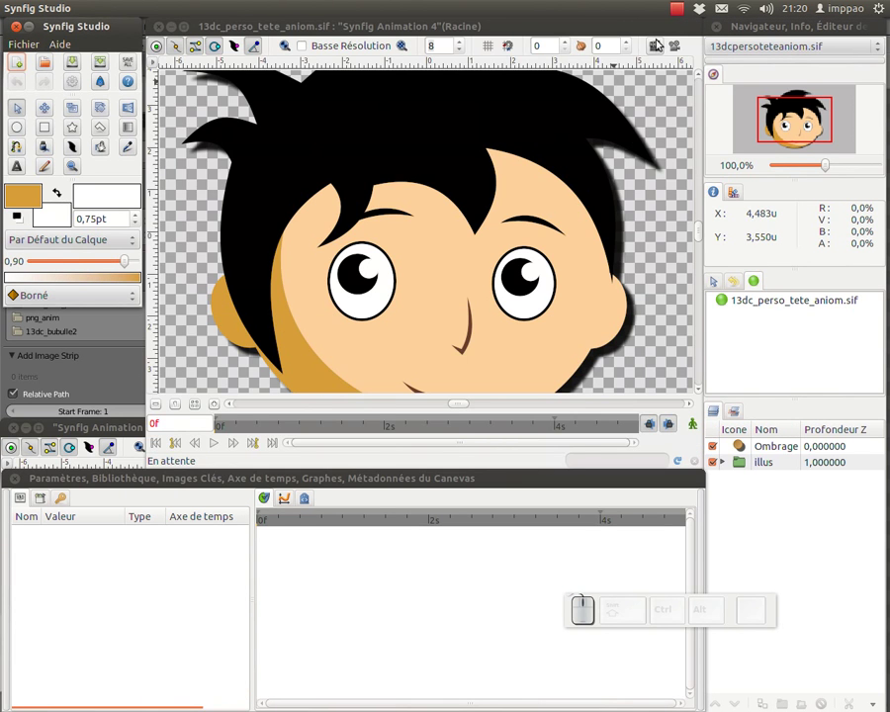
Step: Render the animation with an end time of 4s as the PNG sequence 13dc_perso_tete_aniom.png and switch back to Blender
click(656, 45)
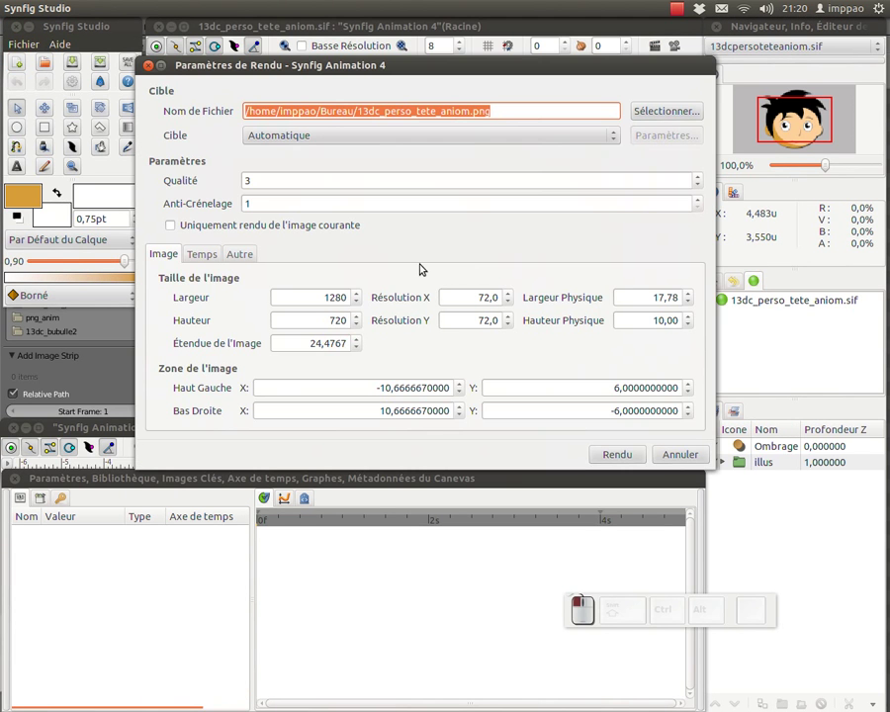
click(202, 255)
key(Tab)
key(Tab)
text(4s)
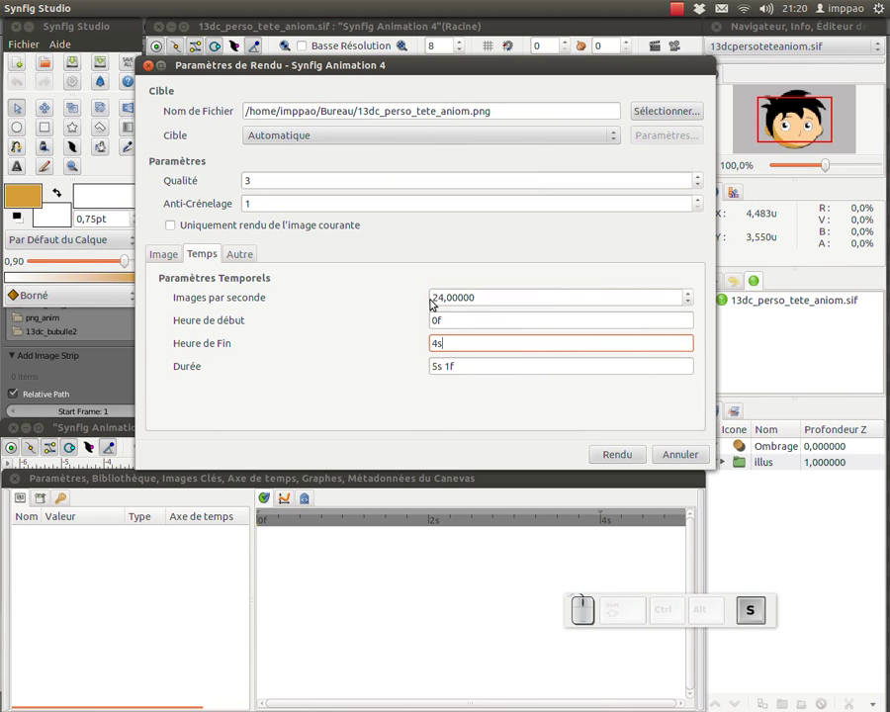
click(618, 457)
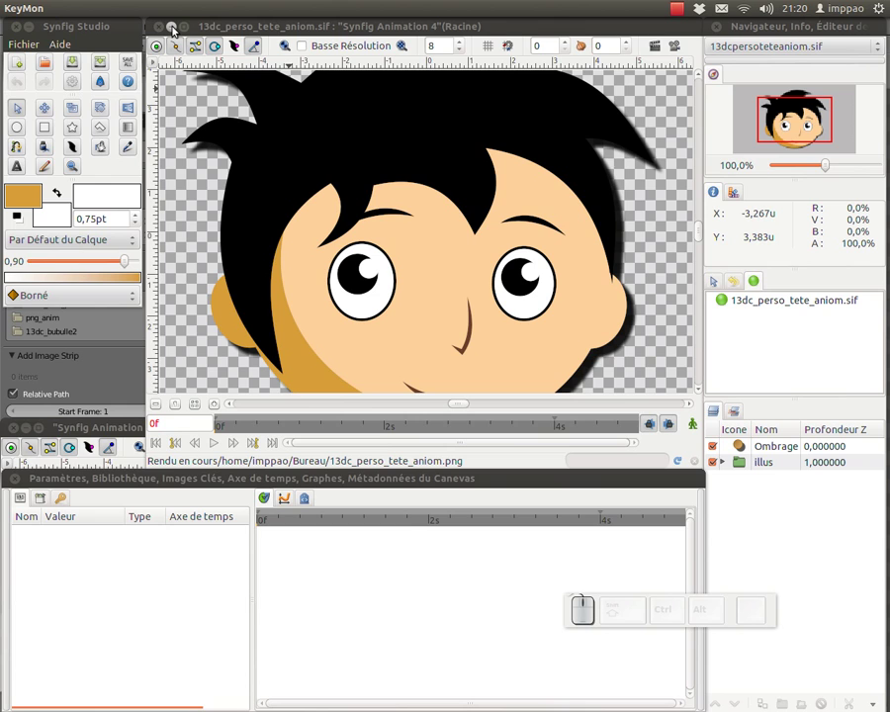
click(113, 349)
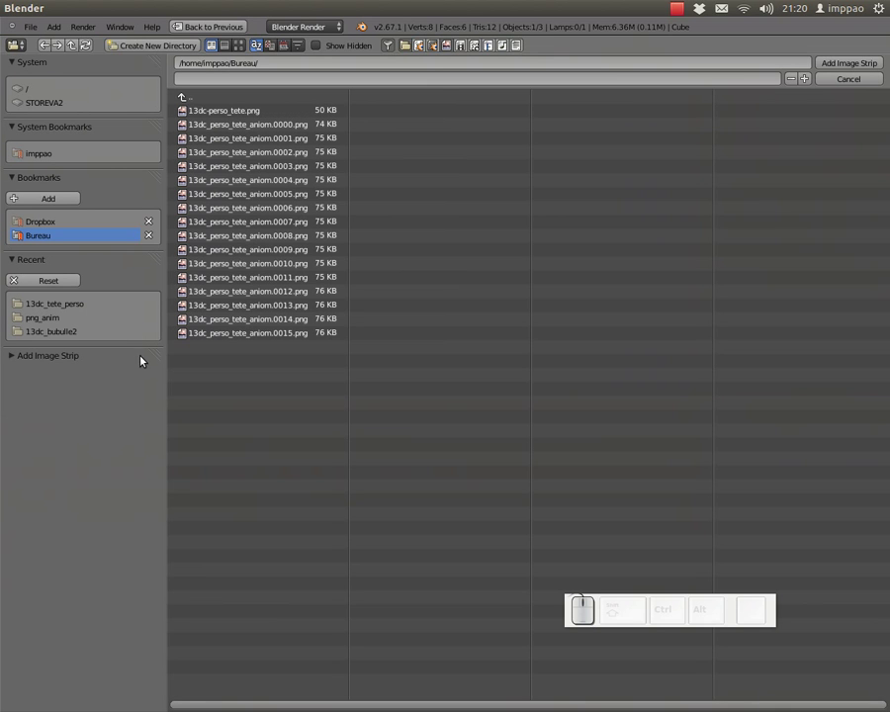
Step: Refresh the Bureau folder listing repeatedly until the full 13dc_perso_tete_aniom PNG sequence is listed
click(86, 45)
click(87, 47)
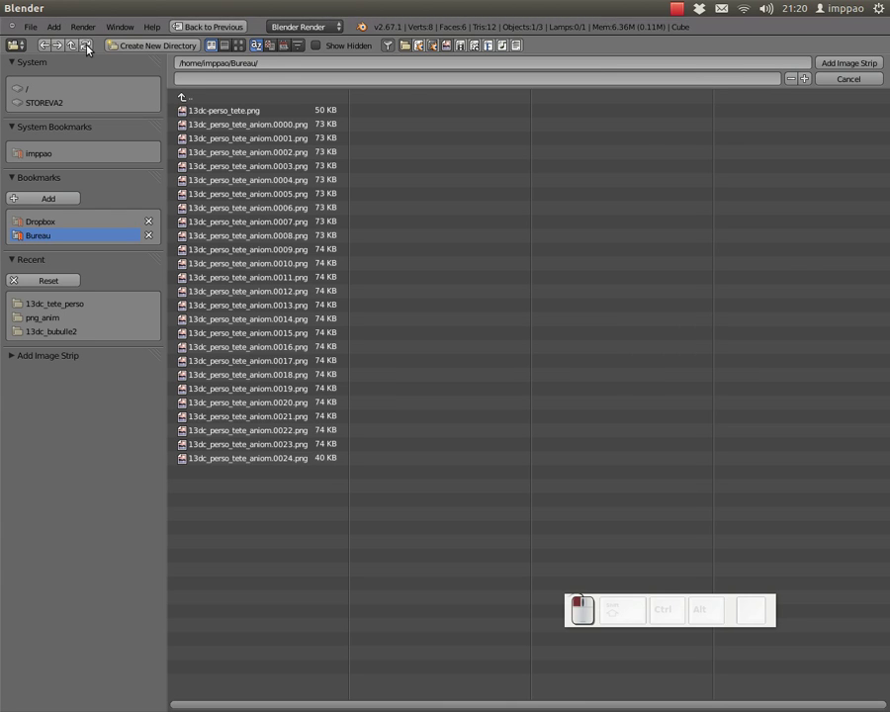
click(87, 47)
click(87, 46)
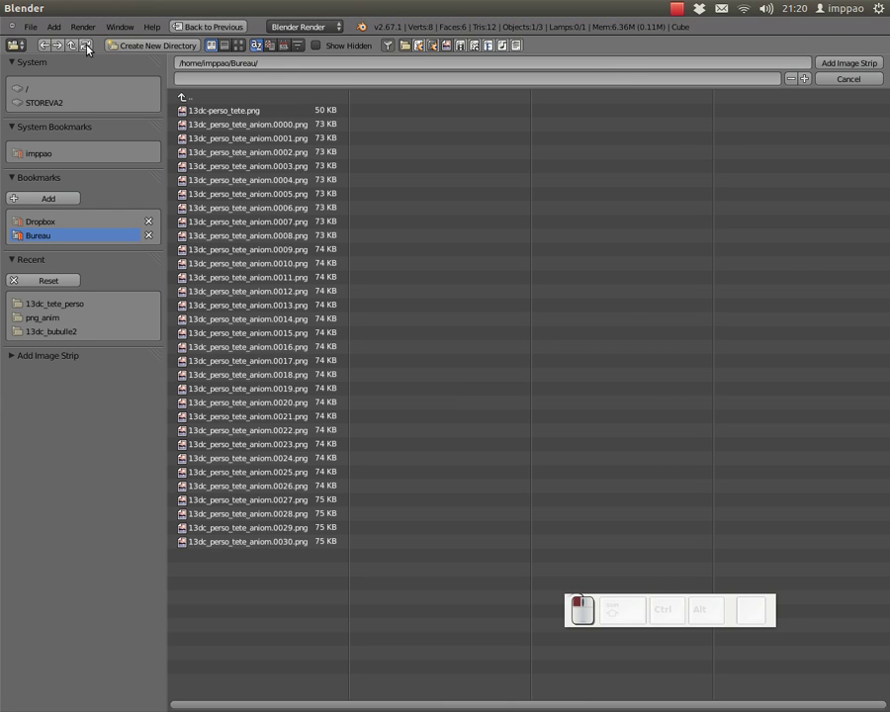
click(87, 47)
click(87, 46)
click(87, 46)
click(87, 47)
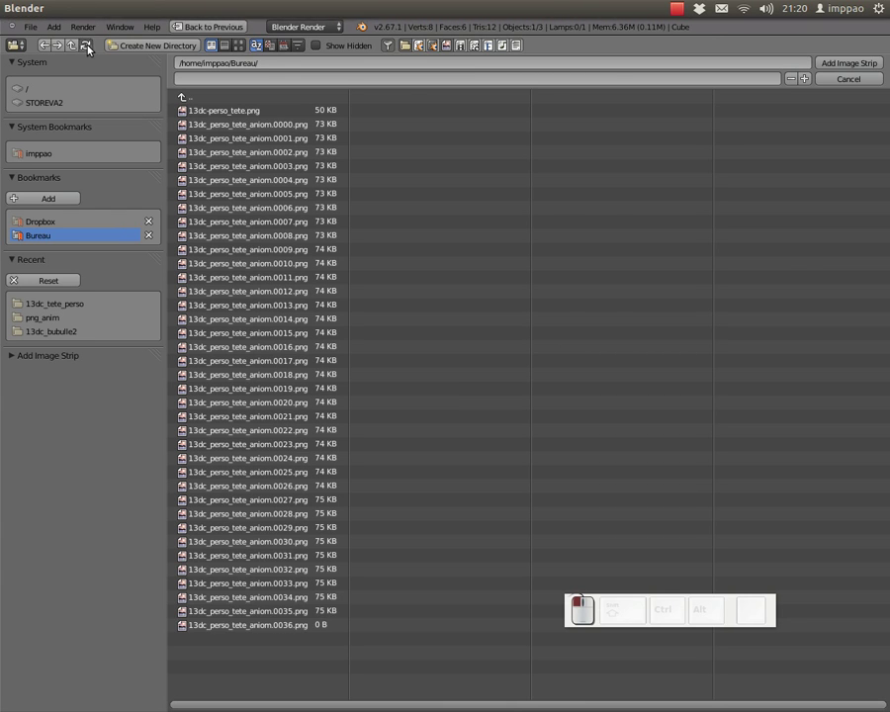
click(87, 47)
click(87, 47)
click(87, 47)
click(87, 46)
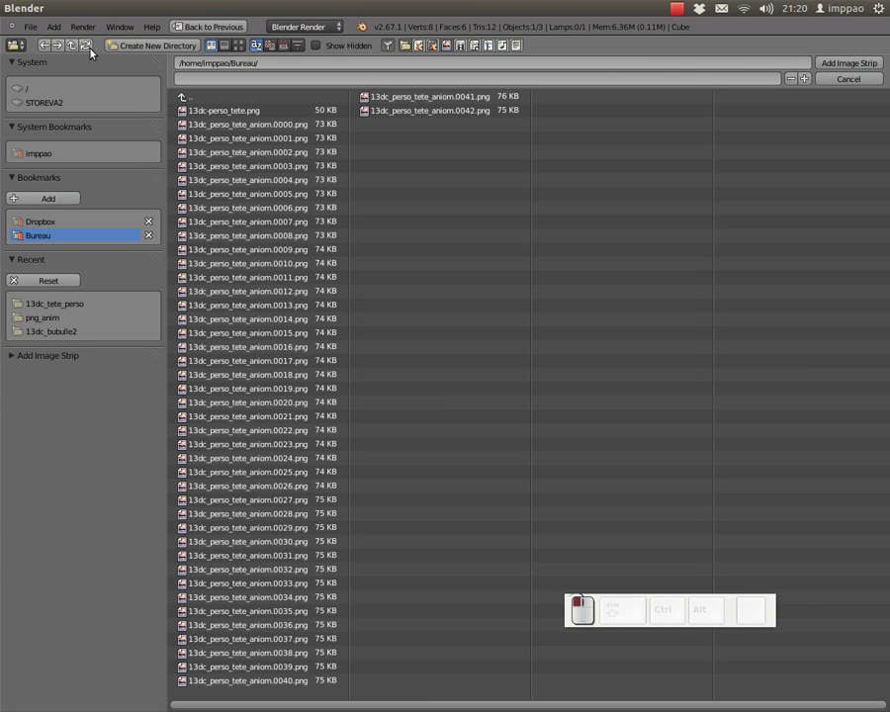
click(87, 47)
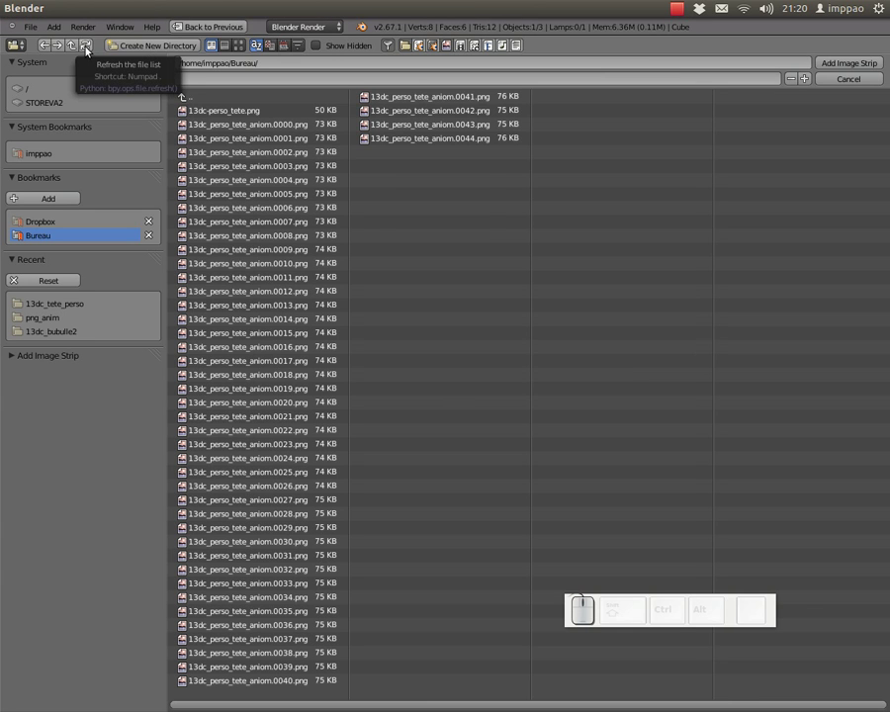
click(86, 47)
click(86, 47)
click(86, 48)
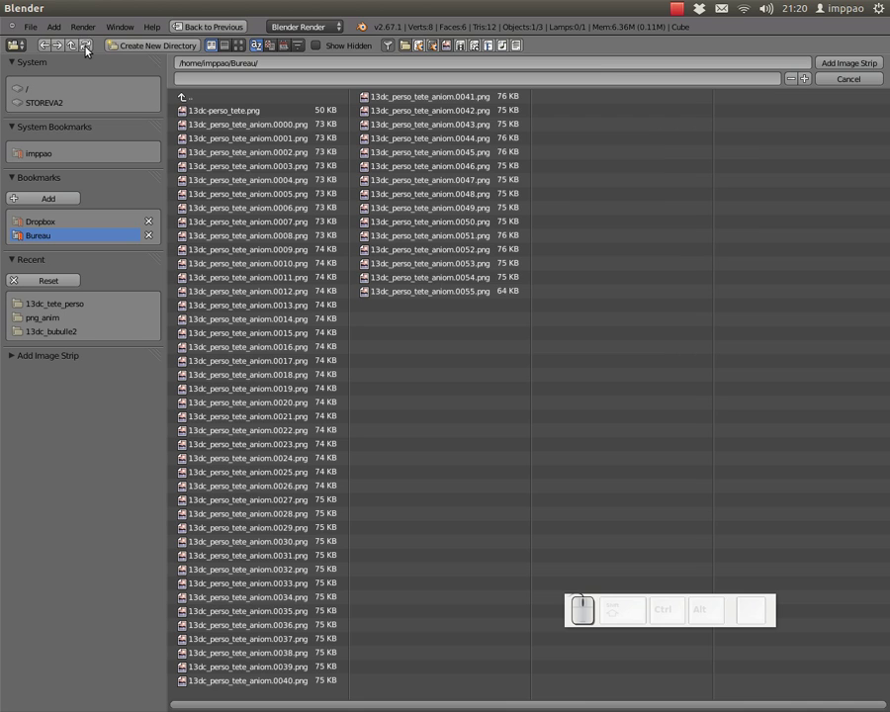
click(86, 48)
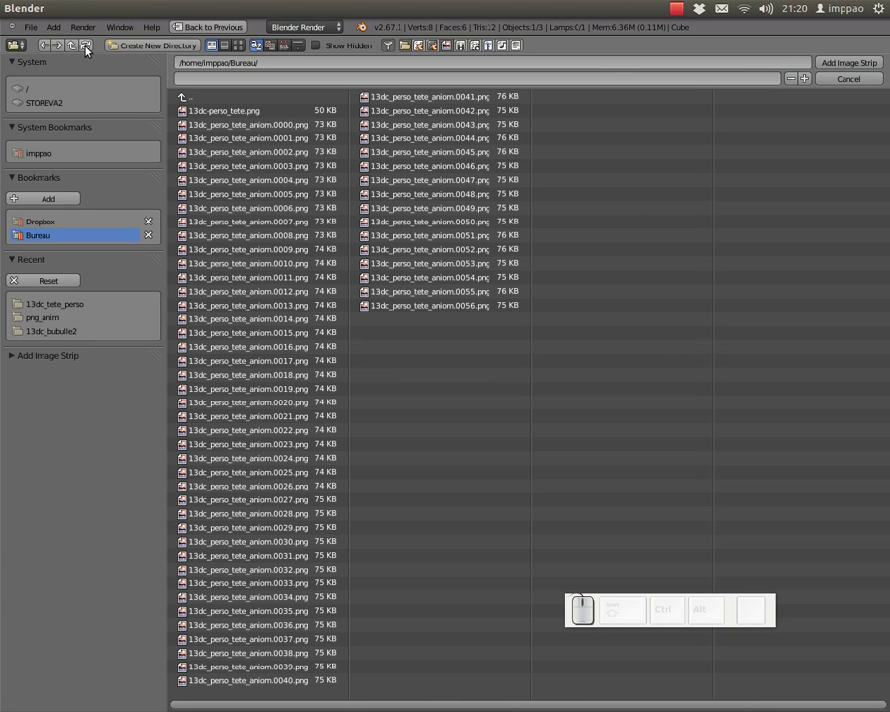
click(86, 48)
click(86, 47)
click(86, 48)
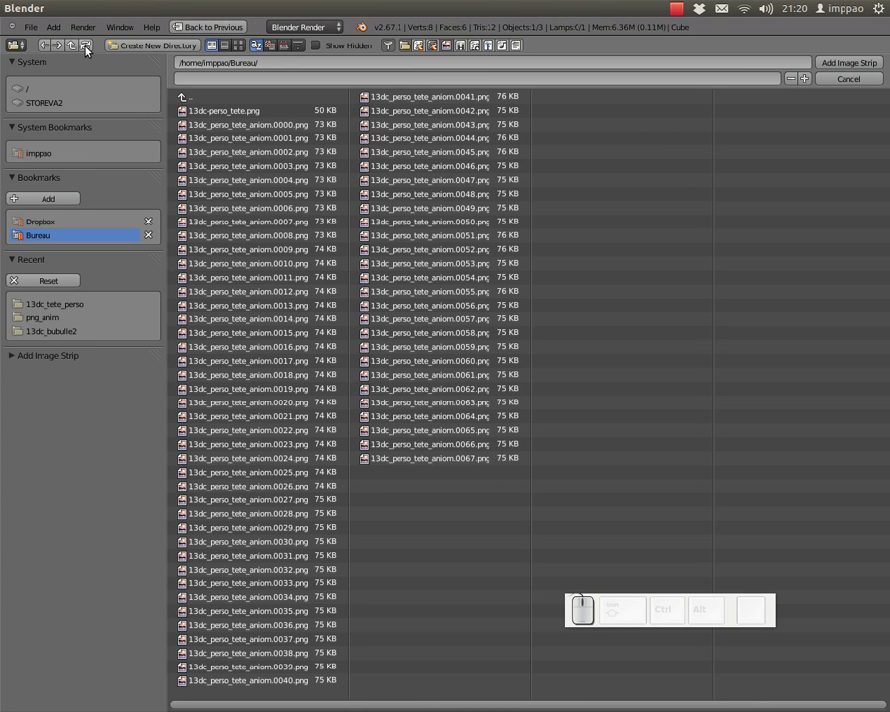
click(86, 47)
click(86, 48)
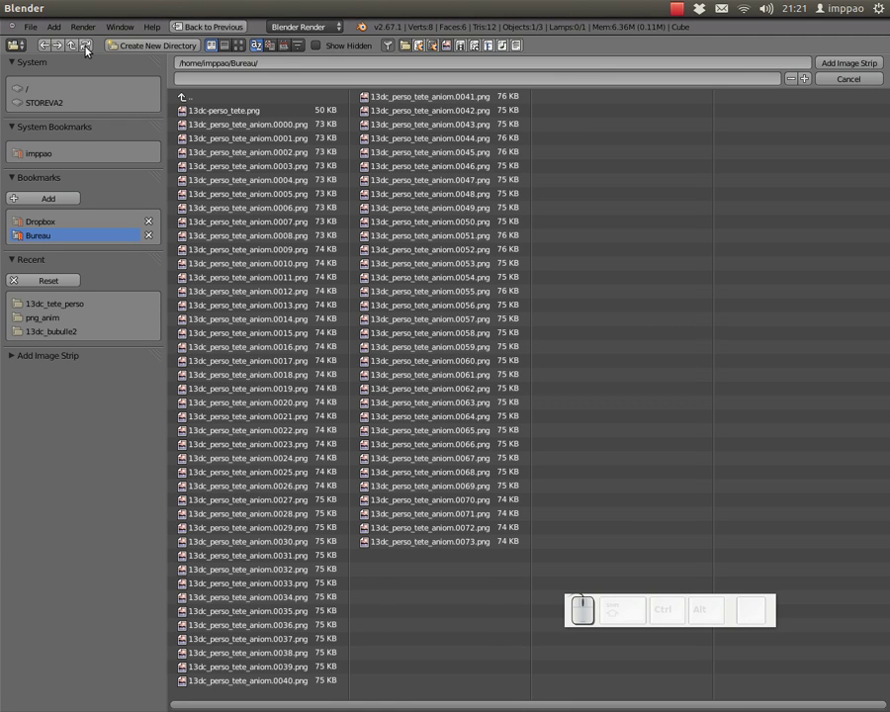
click(86, 48)
click(86, 48)
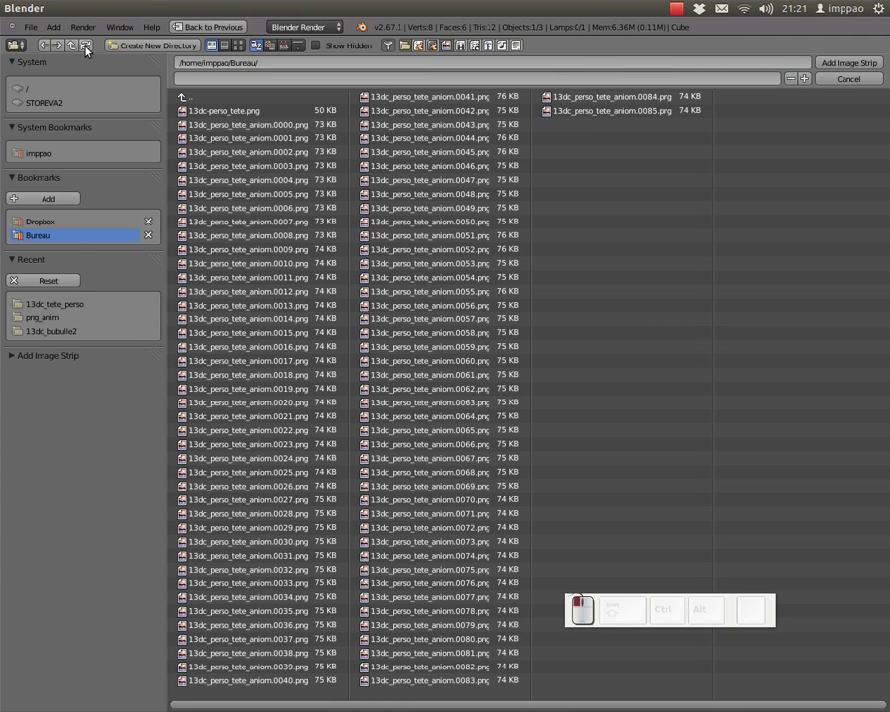
click(86, 48)
click(86, 48)
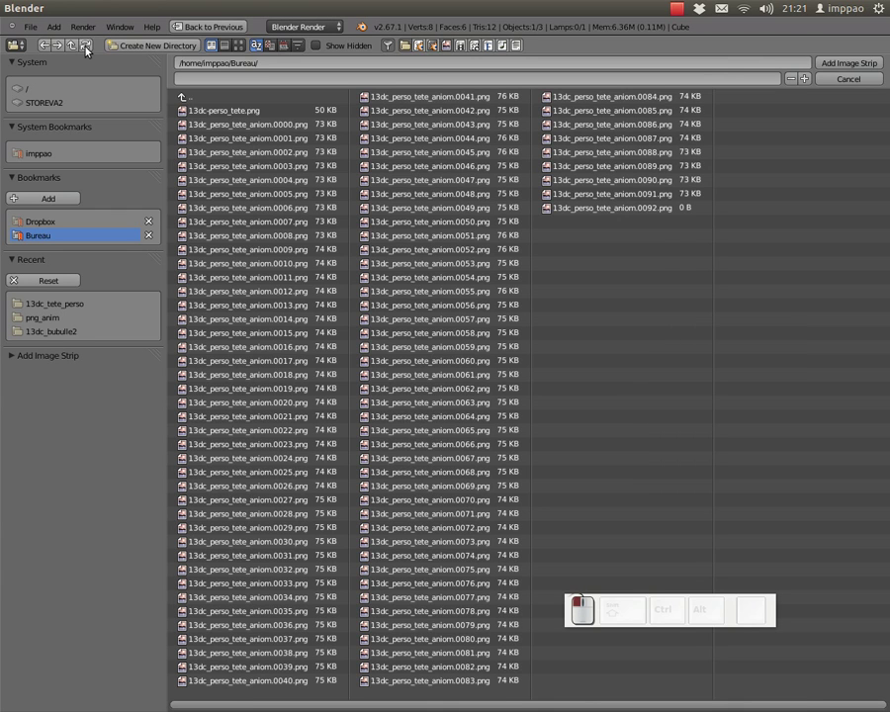
click(86, 47)
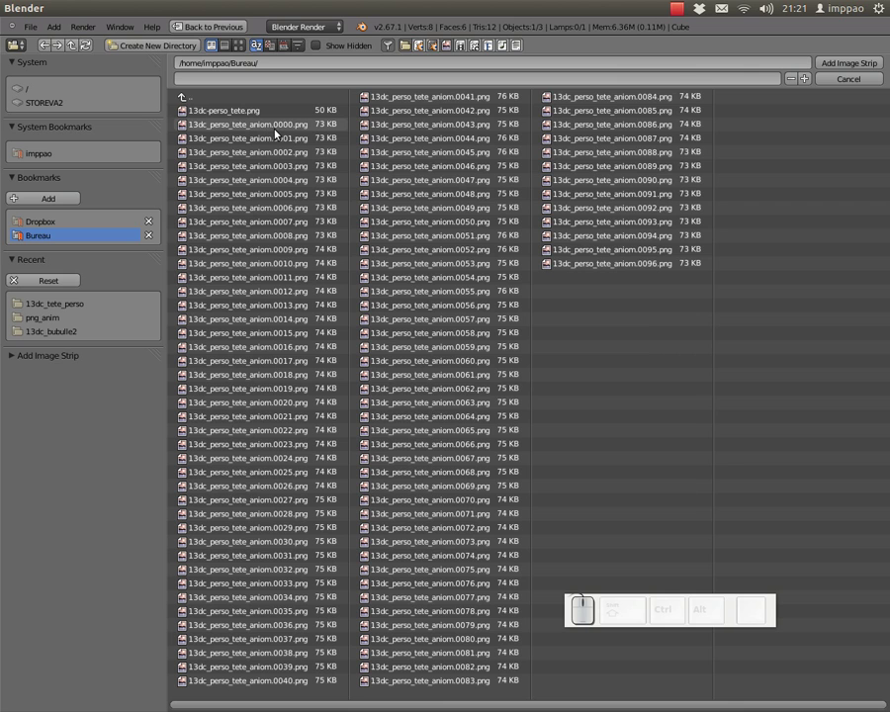
Step: Add all the PNG images in the Bureau folder as one image strip and scrub through it in the sequencer
key(a)
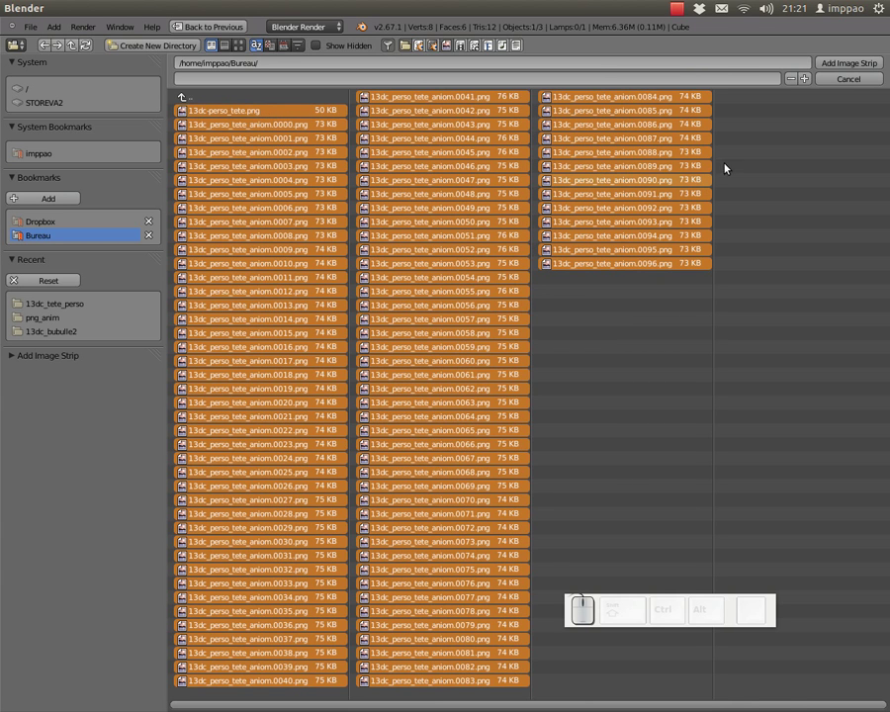
click(852, 63)
drag(17, 495, 199, 522)
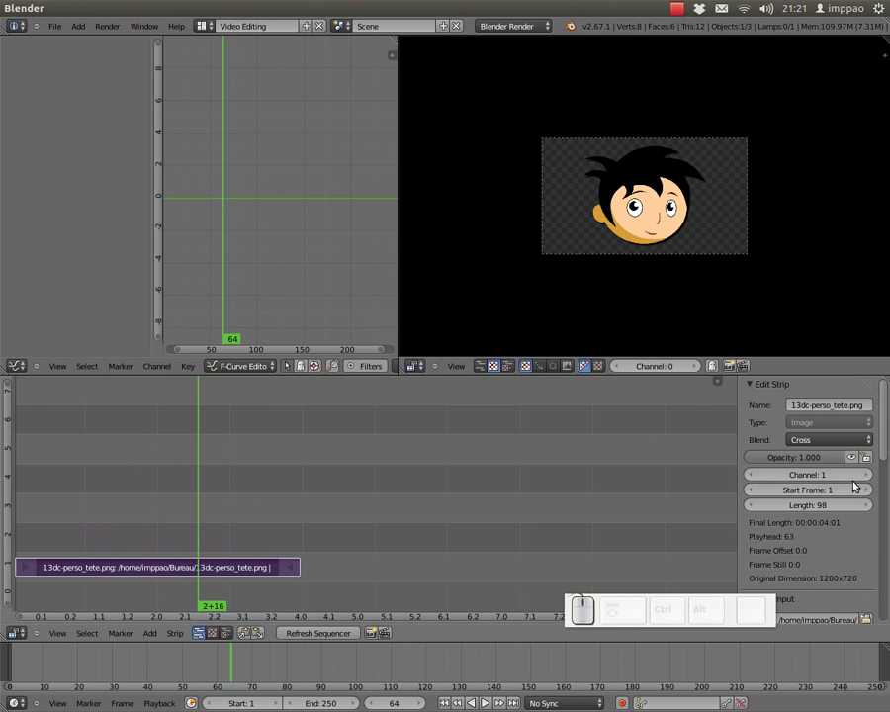
Step: Enlarge the sequencer area upward and scrub the playhead along the image strip to preview the head animation
drag(705, 376, 697, 267)
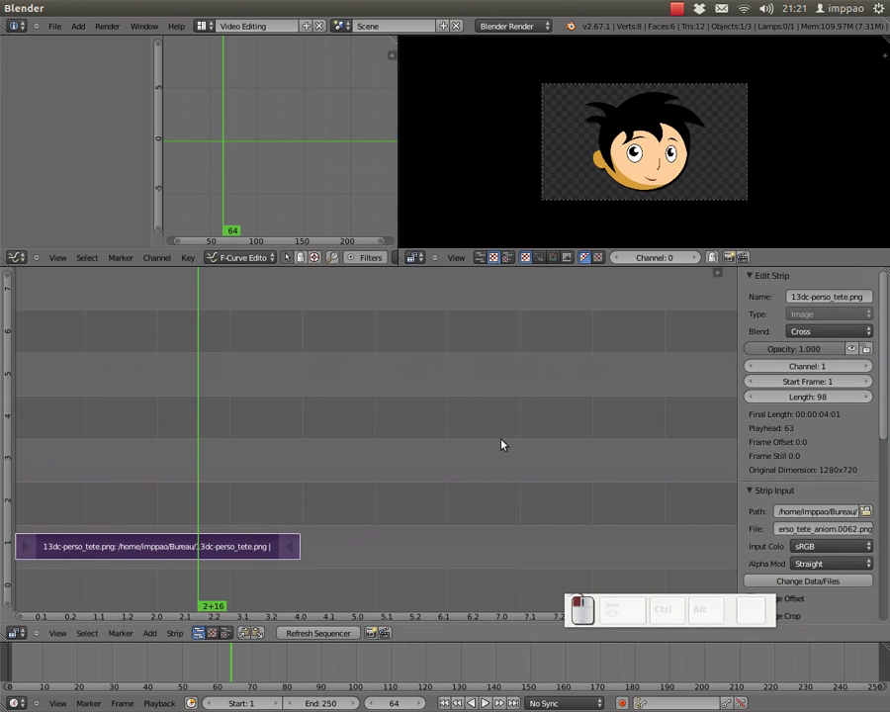
click(150, 634)
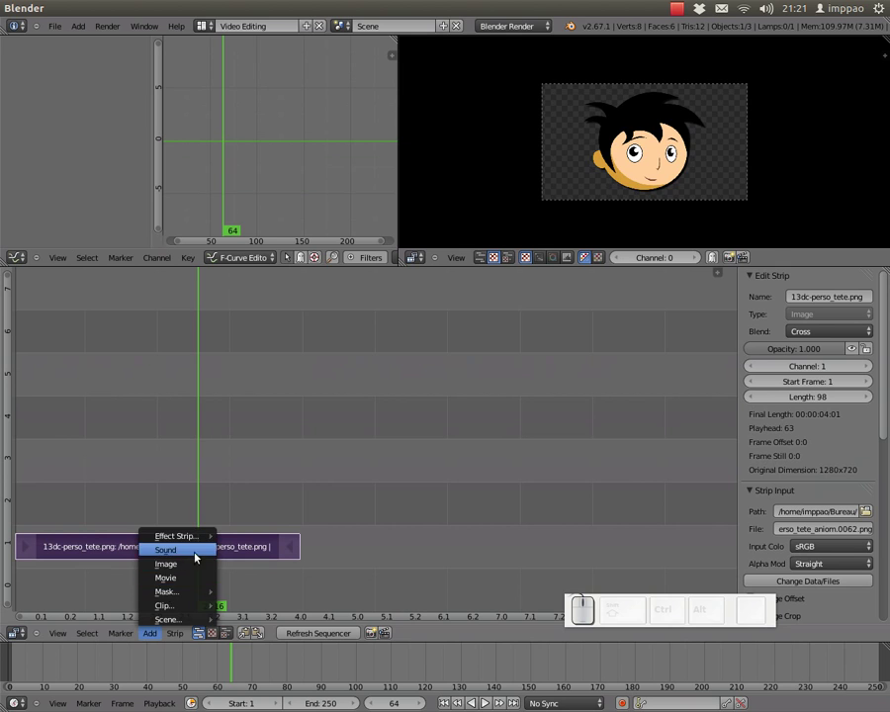
click(365, 416)
drag(364, 415, 199, 527)
drag(621, 623, 703, 627)
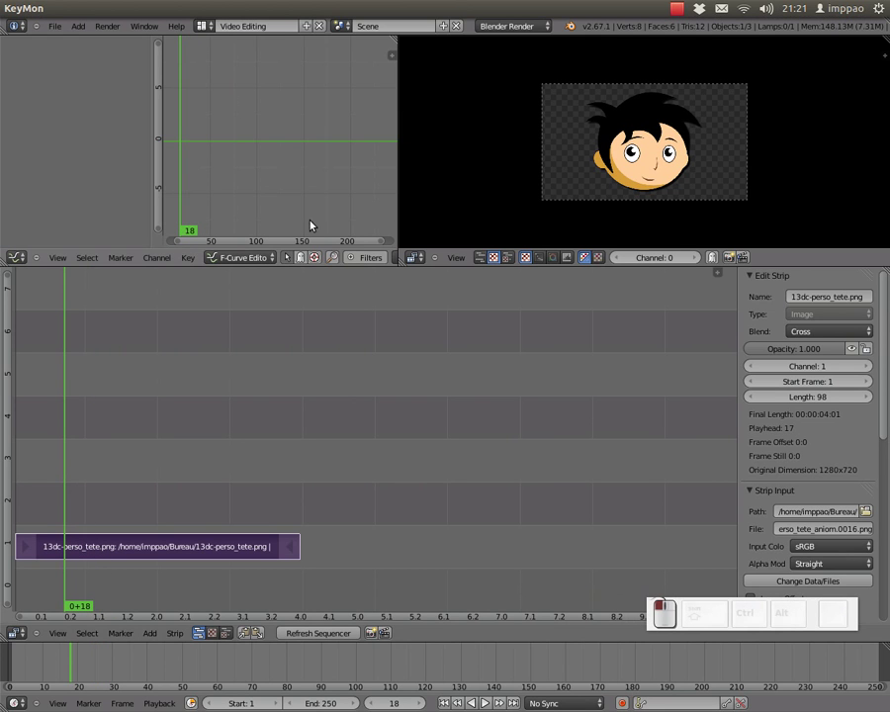
Step: Switch to the Default screen layout and widen the Properties editor to show the full render settings
click(201, 28)
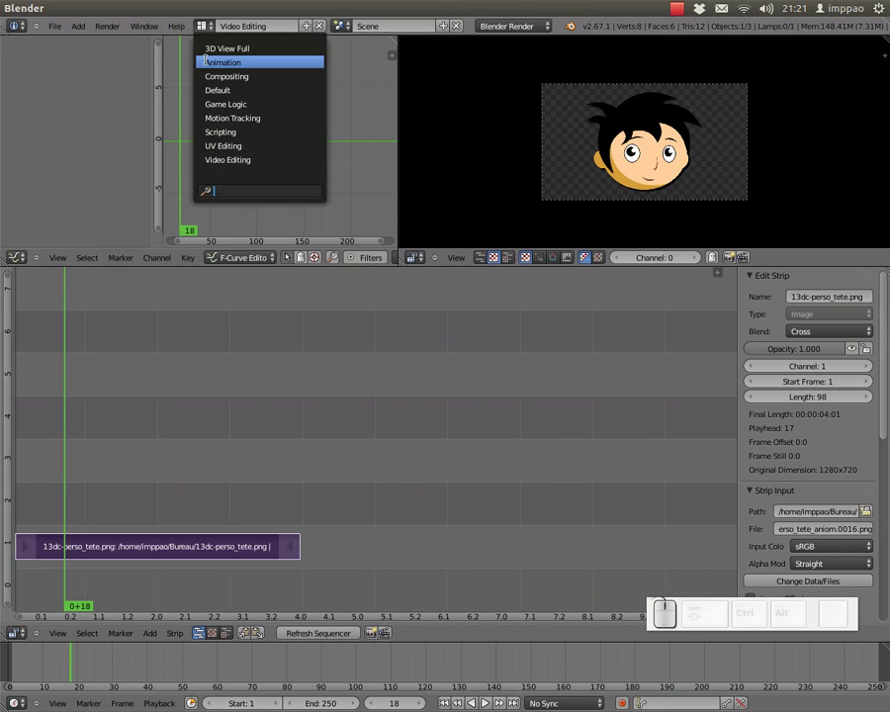
click(209, 90)
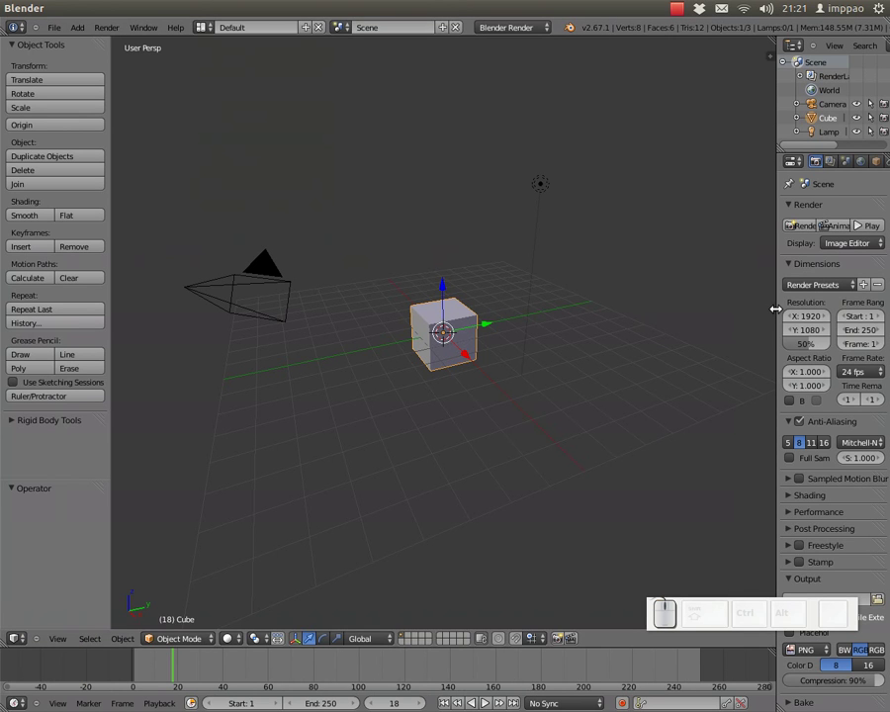
drag(776, 308, 603, 307)
drag(749, 615, 463, 608)
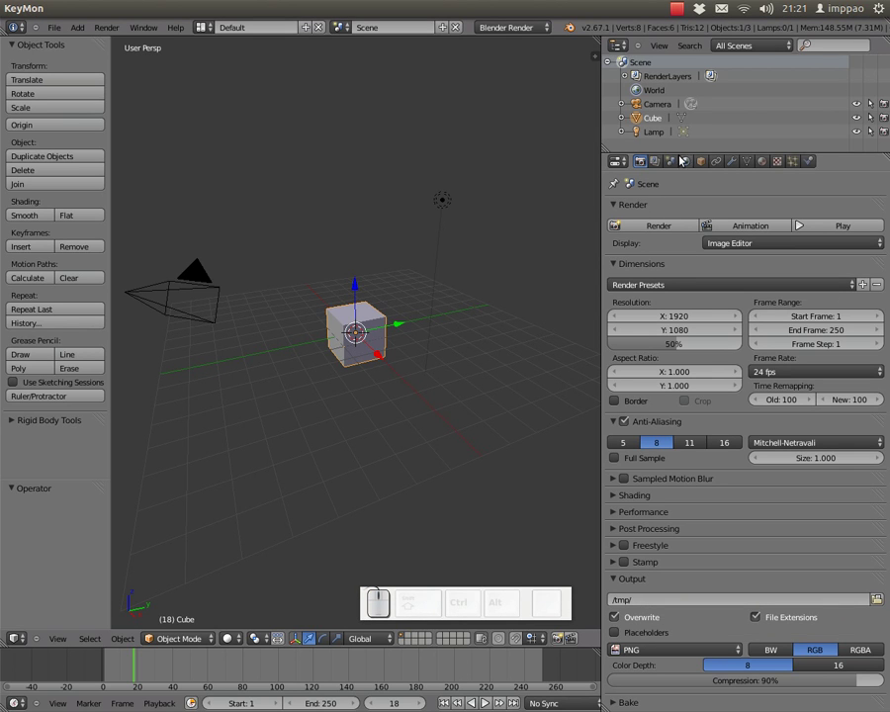
click(616, 162)
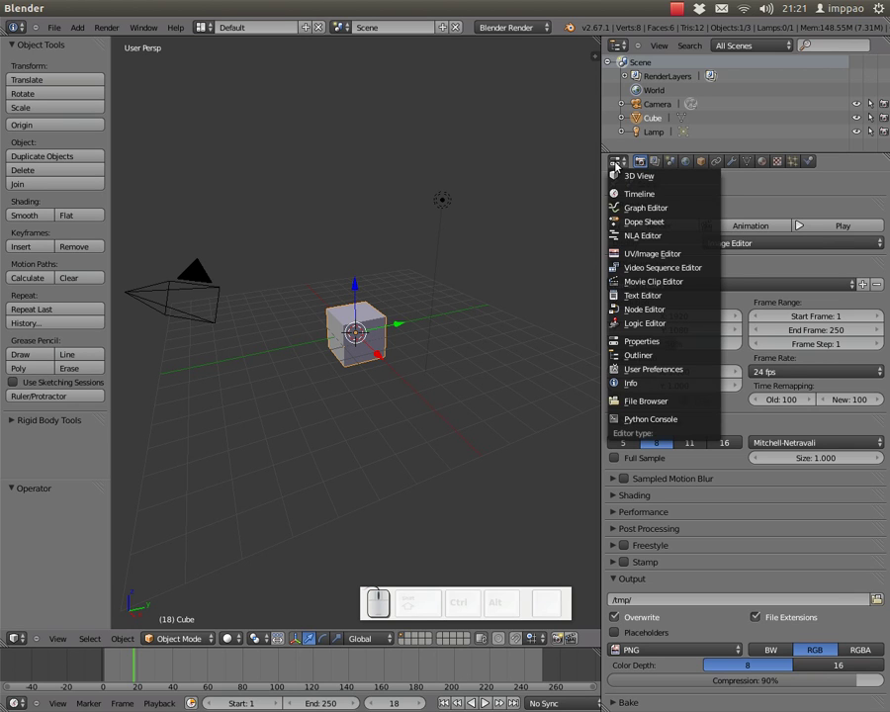
click(827, 179)
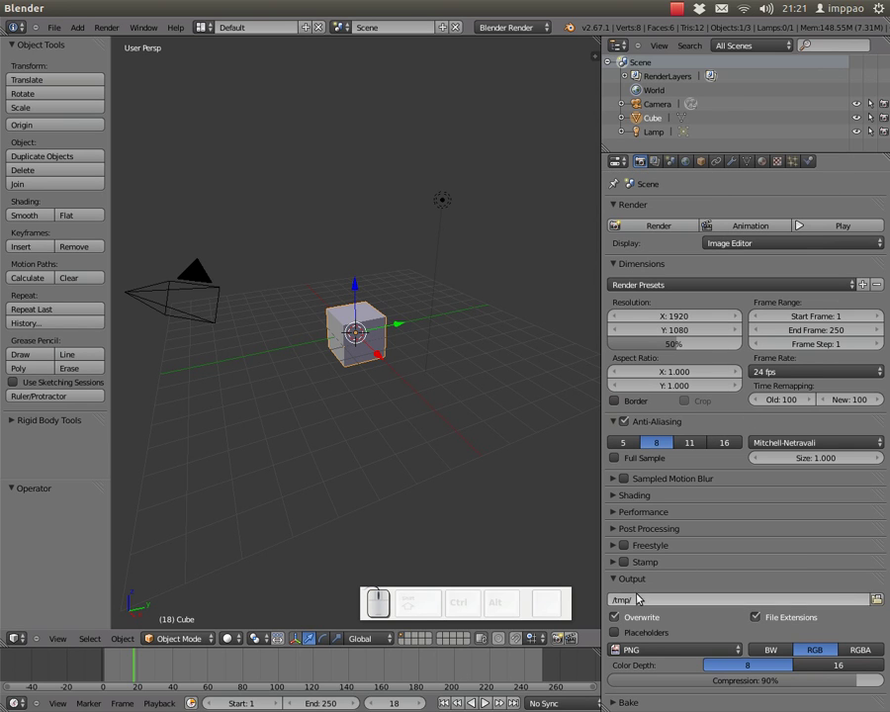
Step: Set the render output path to a file named anim in the Bureau folder
click(877, 601)
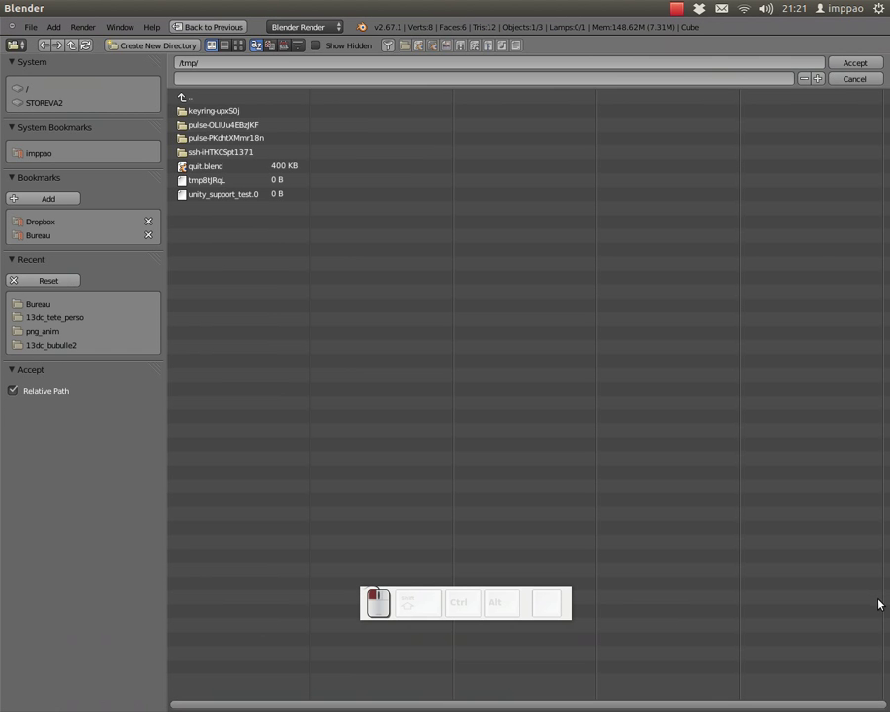
click(35, 303)
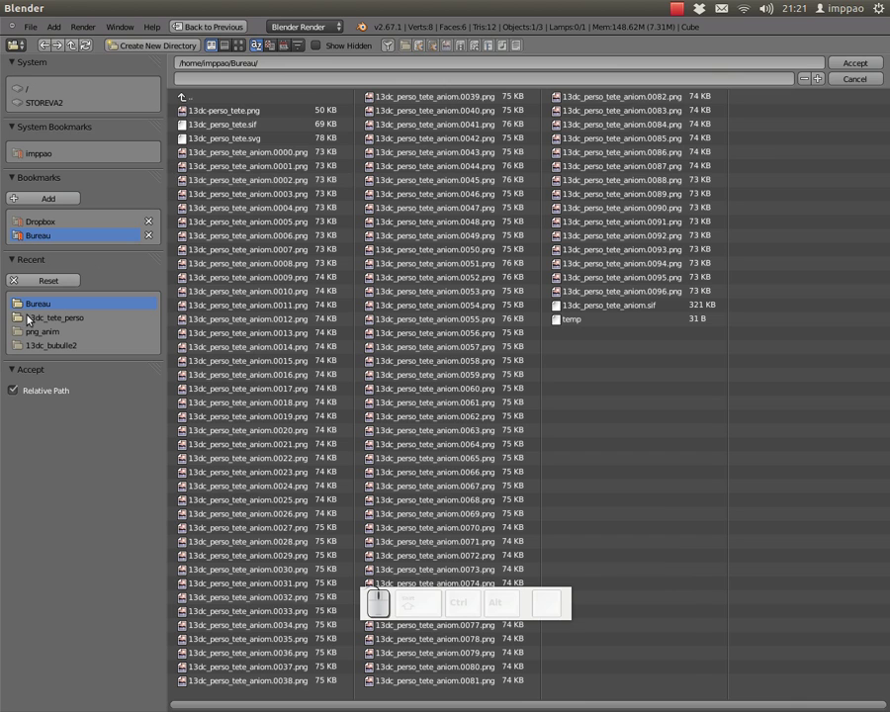
click(285, 78)
click(869, 68)
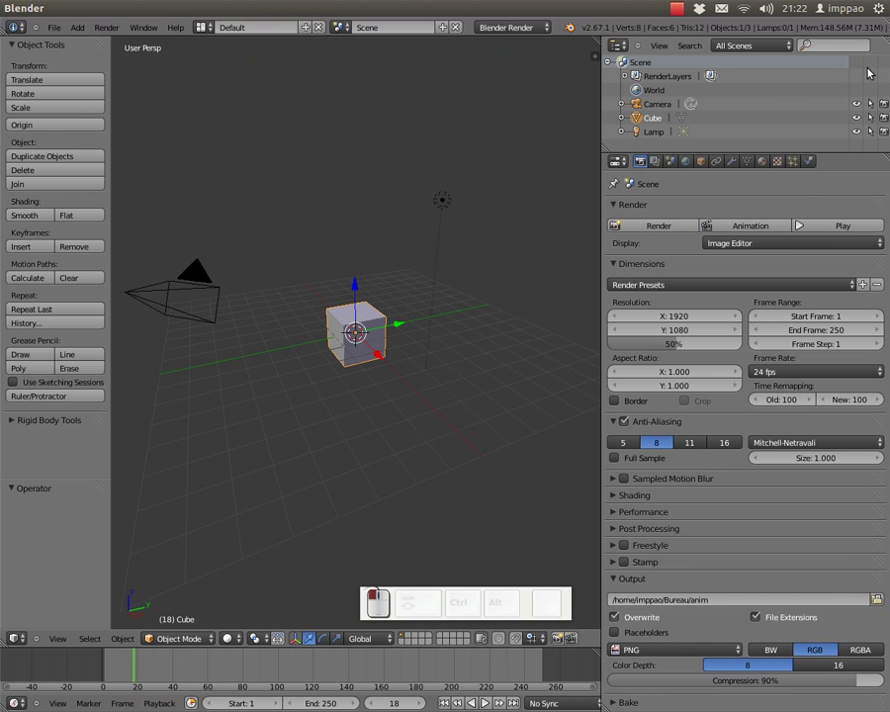
Step: Set the output file format to the Ogg Theora movie type and review its encoding settings
click(648, 652)
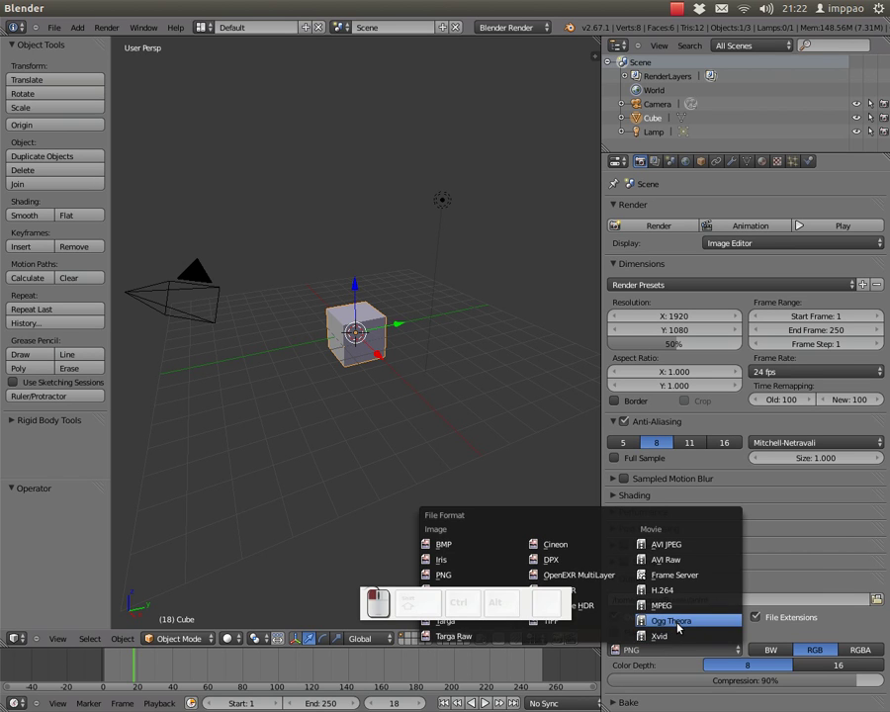
click(679, 623)
click(615, 672)
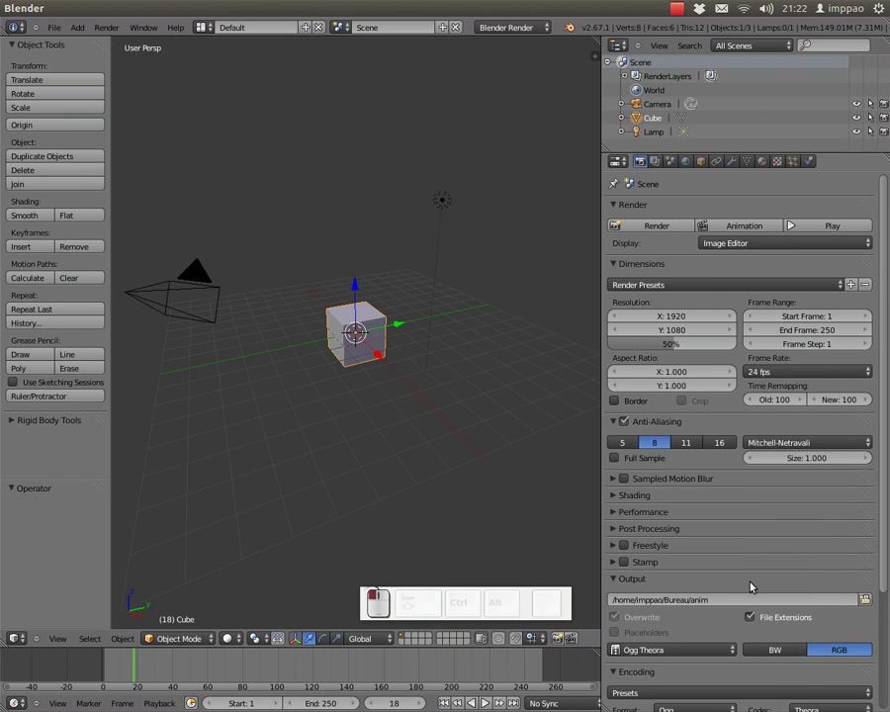
scroll(744, 591, down, 4)
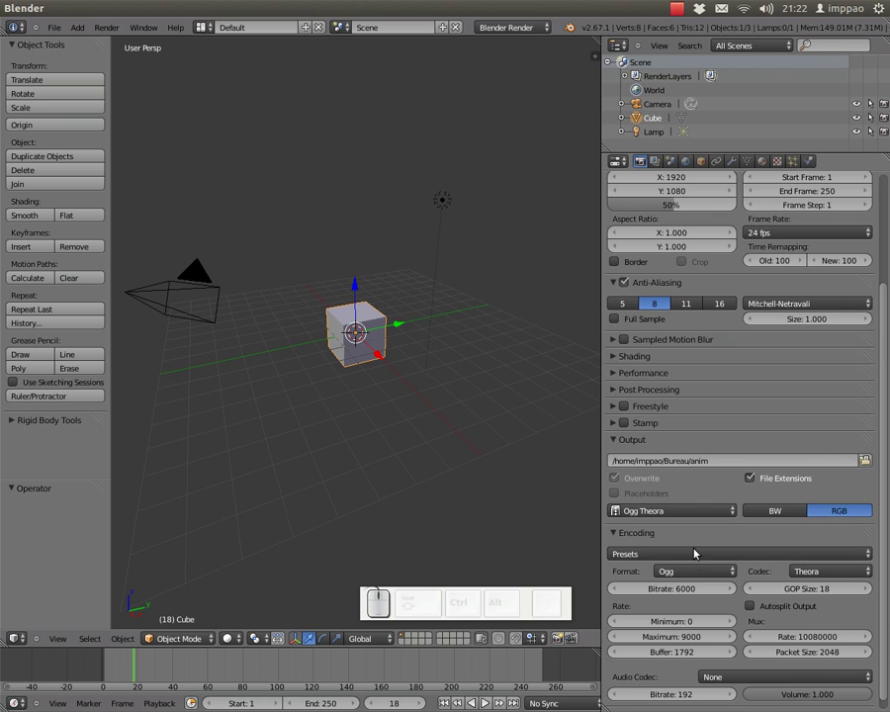
scroll(728, 670, down, 1)
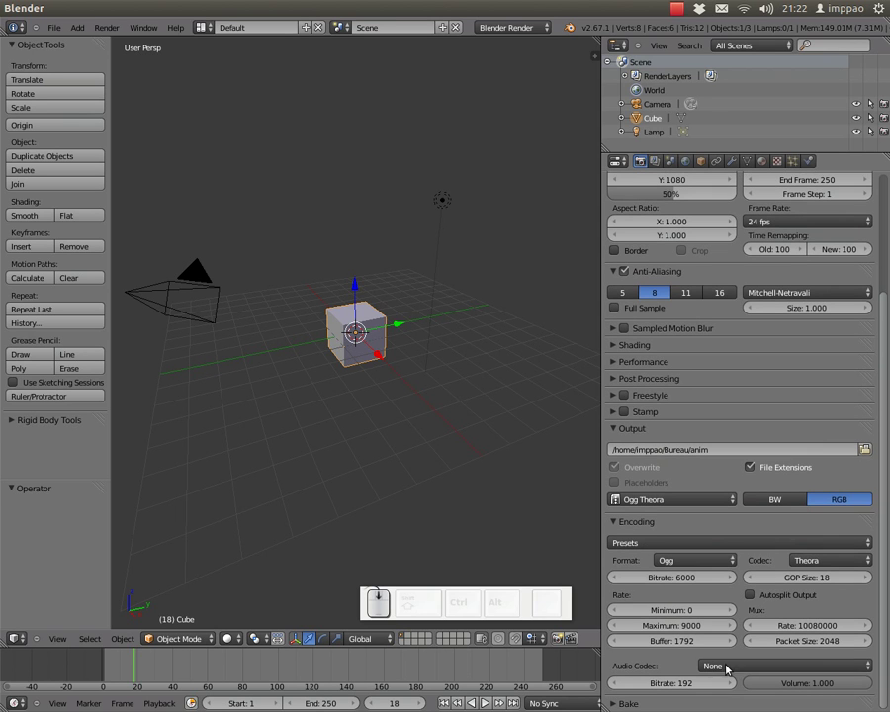
Step: Try to render the animation as the Ogg Theora movie, and cancel the render partway through
scroll(735, 349, up, 3)
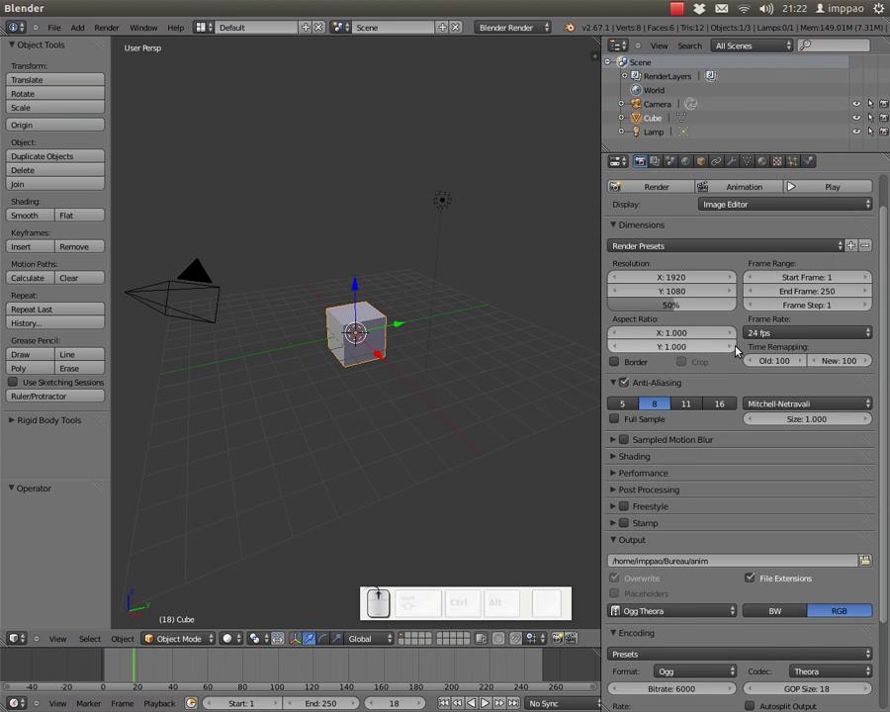
scroll(735, 349, up, 1)
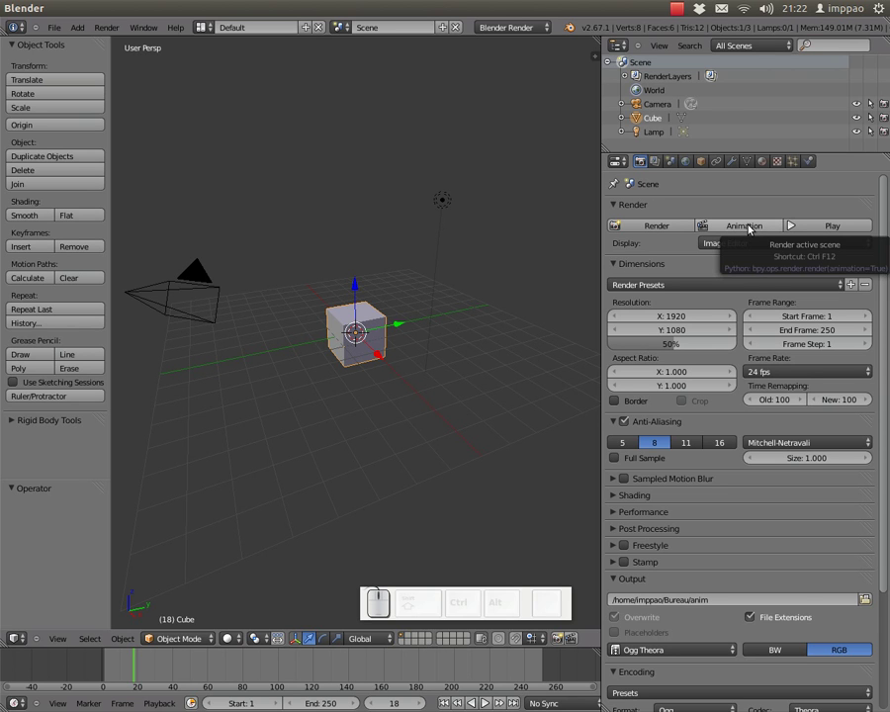
click(747, 227)
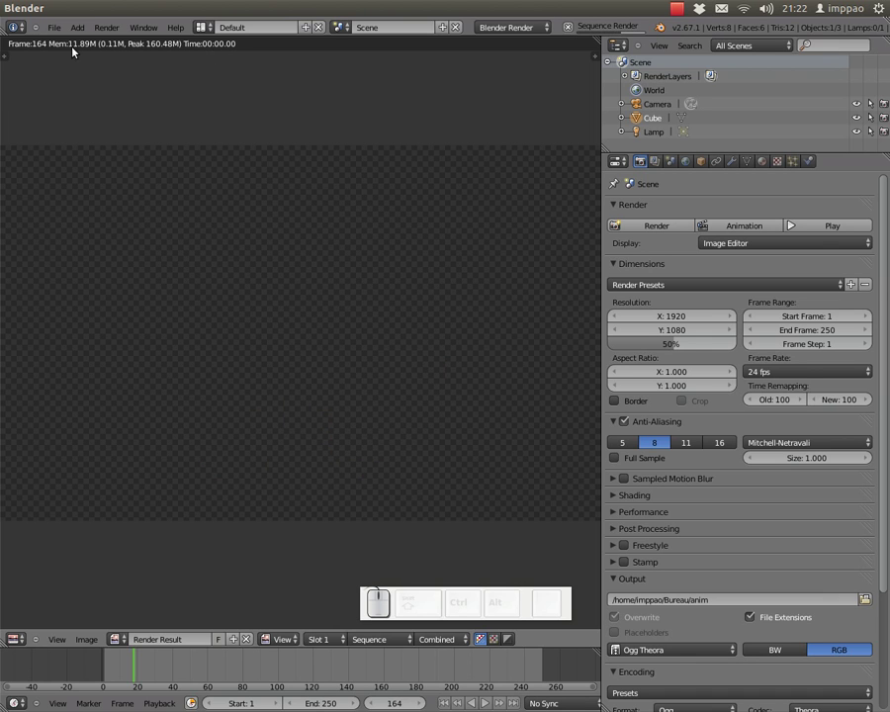
key(Escape)
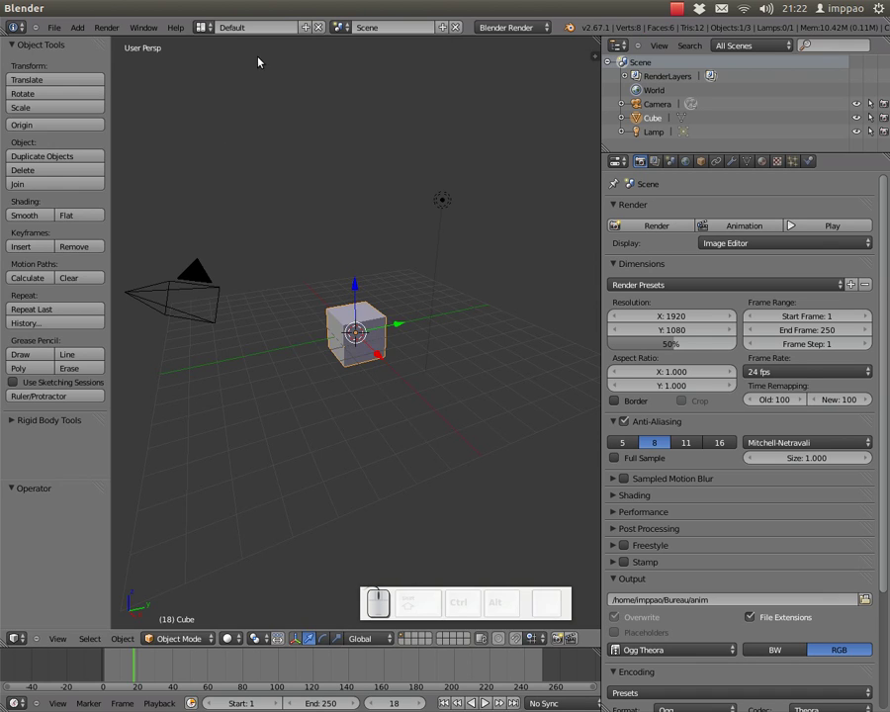
Step: Set the timeline's end frame to 96 and render the animation as the Ogg Theora movie
click(201, 27)
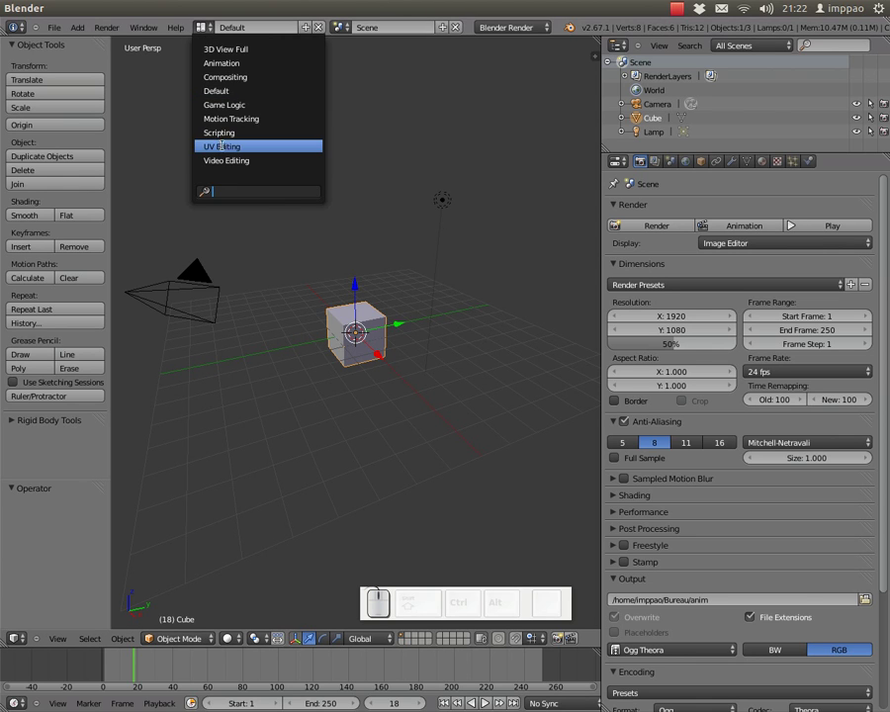
click(330, 706)
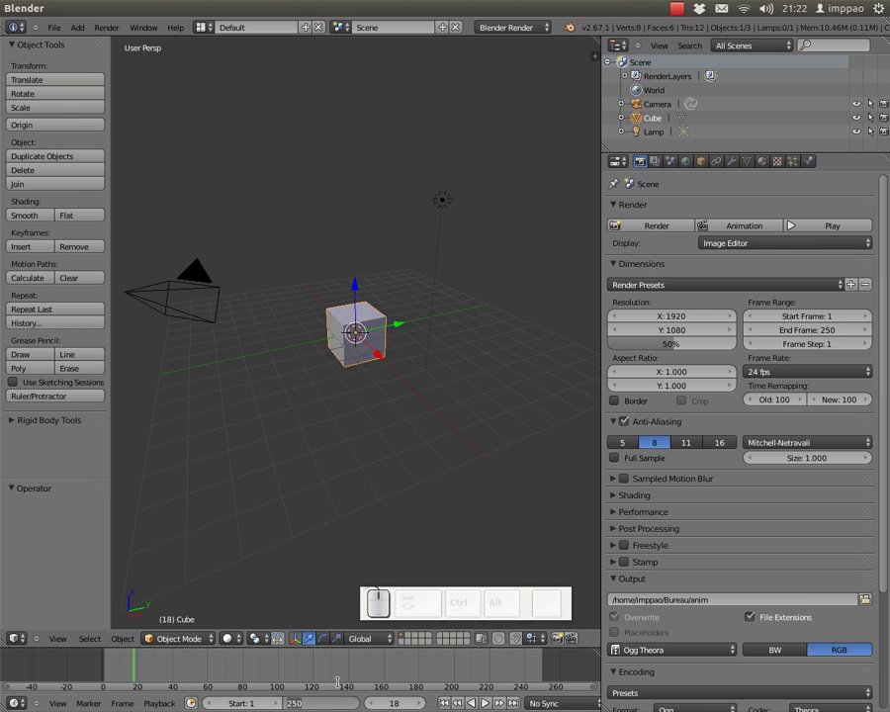
text(96)
key(KP_Enter)
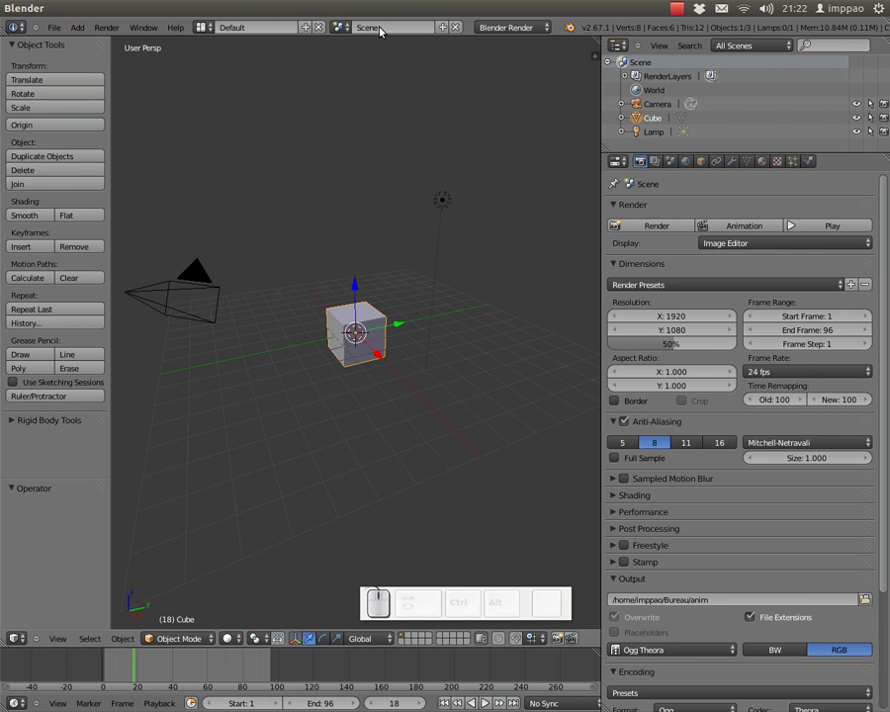
click(733, 231)
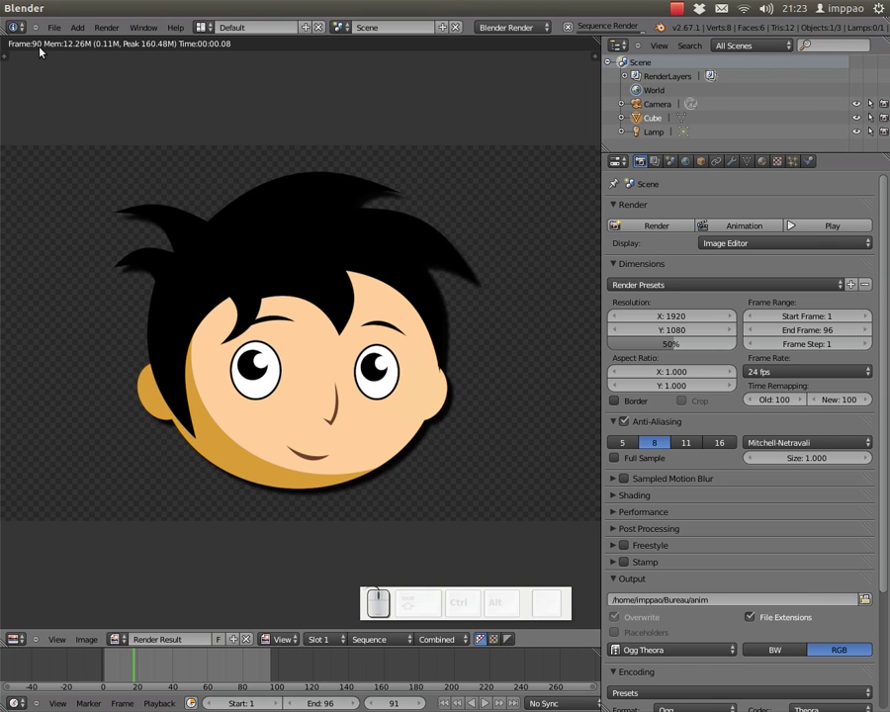
click(21, 8)
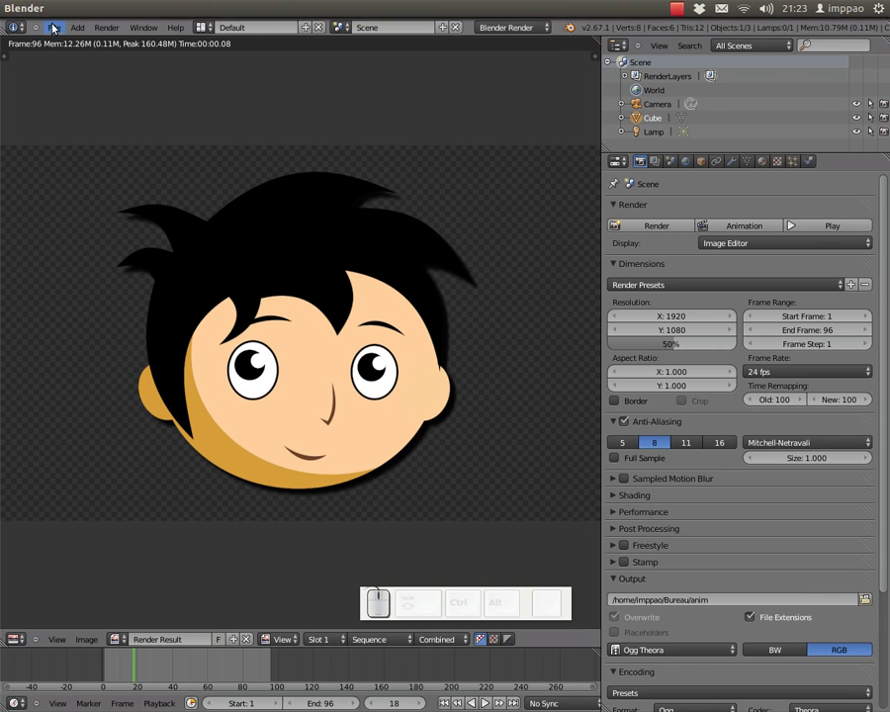
Step: Save the Blender project in the Bureau folder as 13dc_anim_perso.blend
click(54, 27)
click(87, 132)
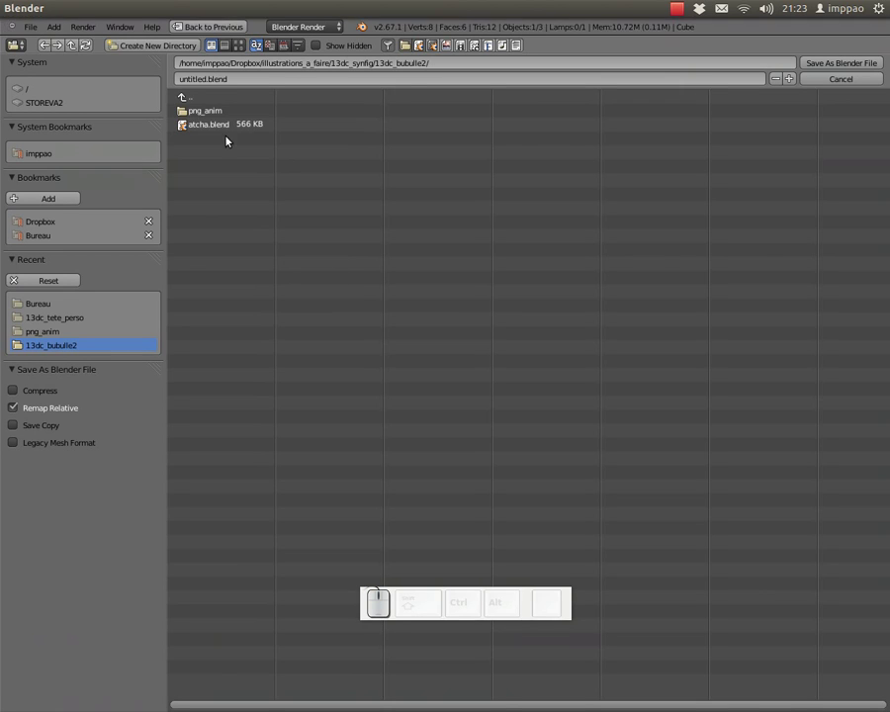
click(44, 305)
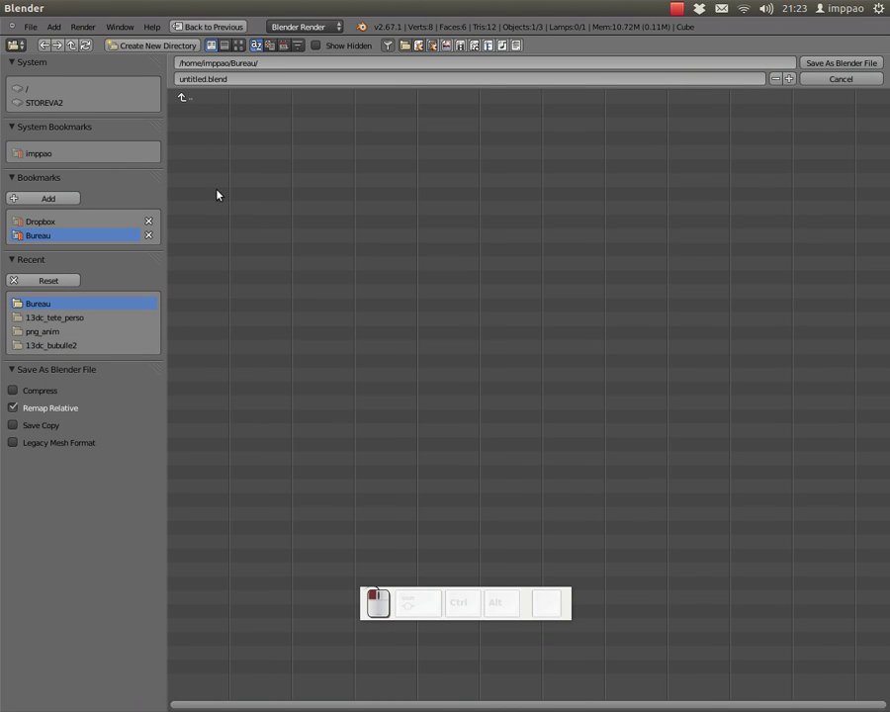
click(273, 78)
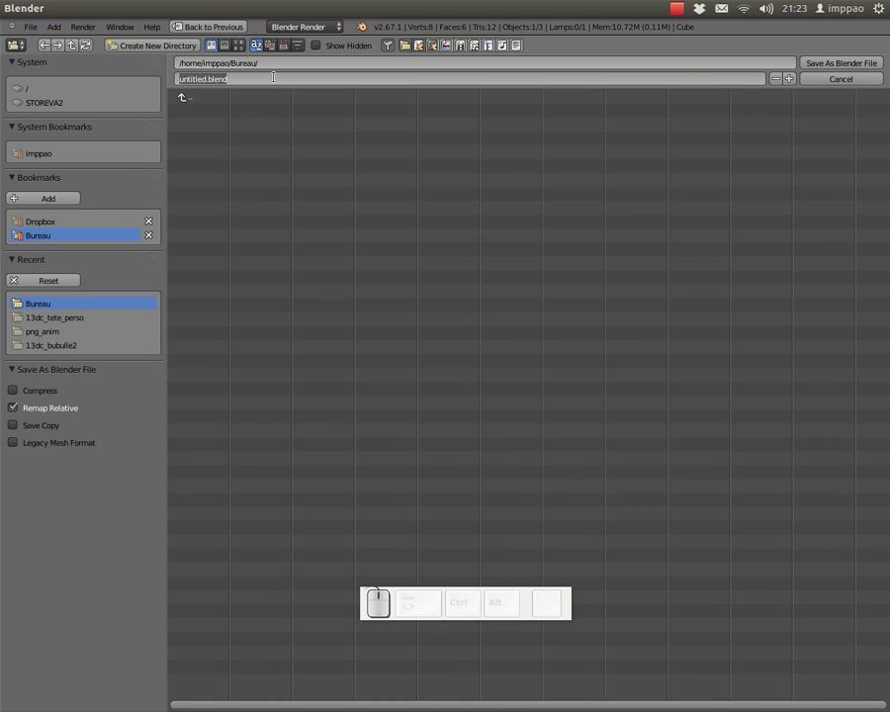
text(13dc_anim)
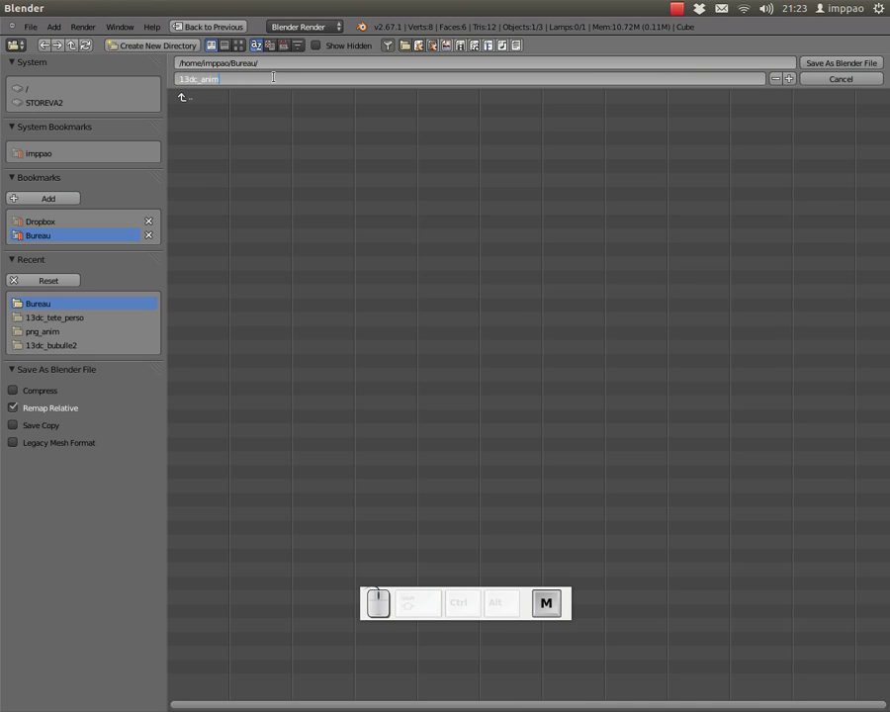
text(_)
click(851, 61)
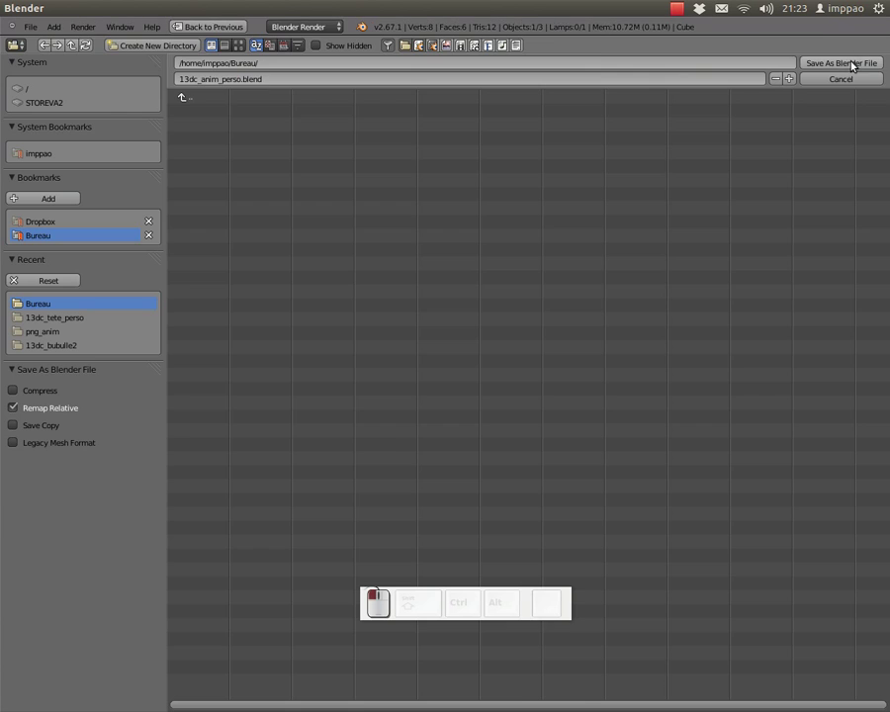
click(852, 61)
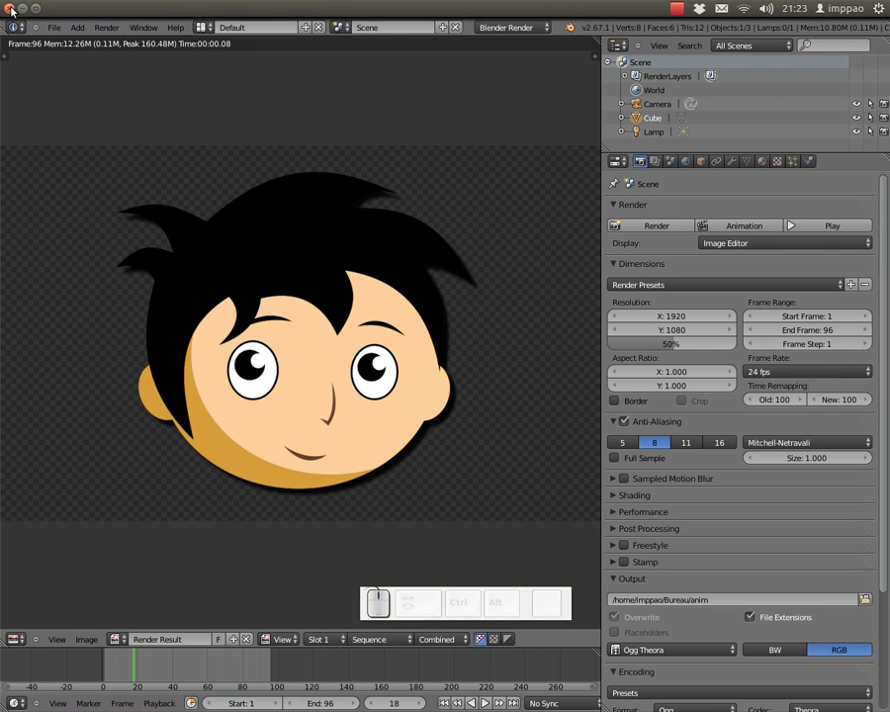
Step: Close Blender, the Synfig animation, Synfig Studio and the terminal to get back to the desktop
click(36, 10)
click(174, 81)
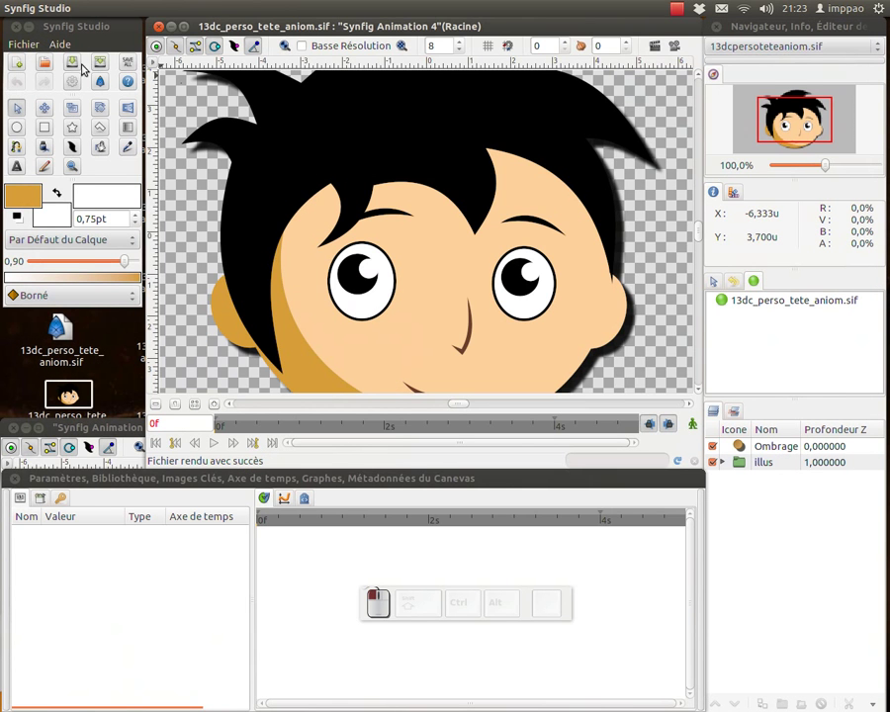
click(14, 27)
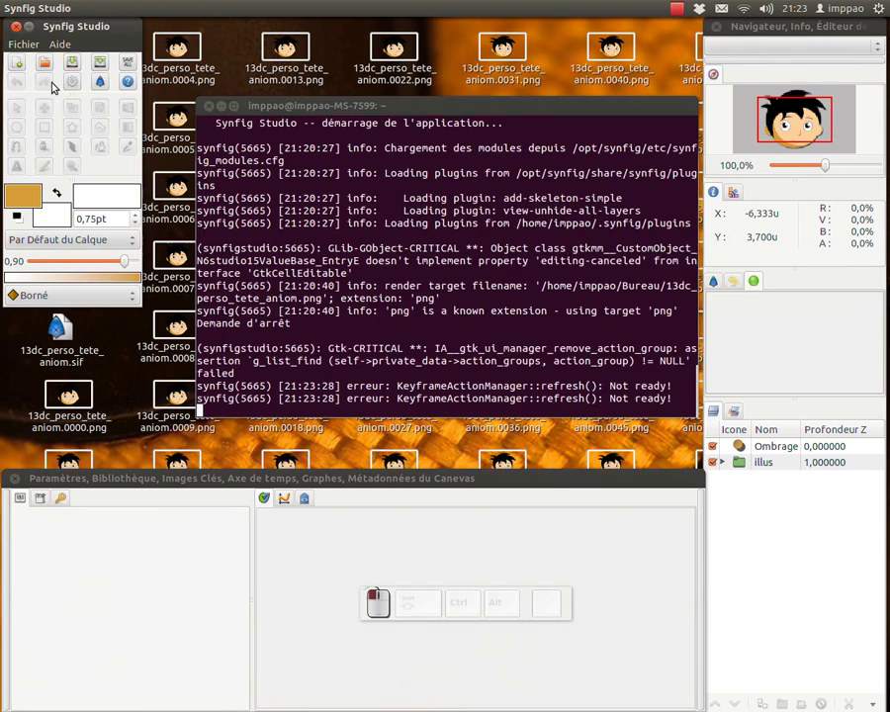
click(221, 104)
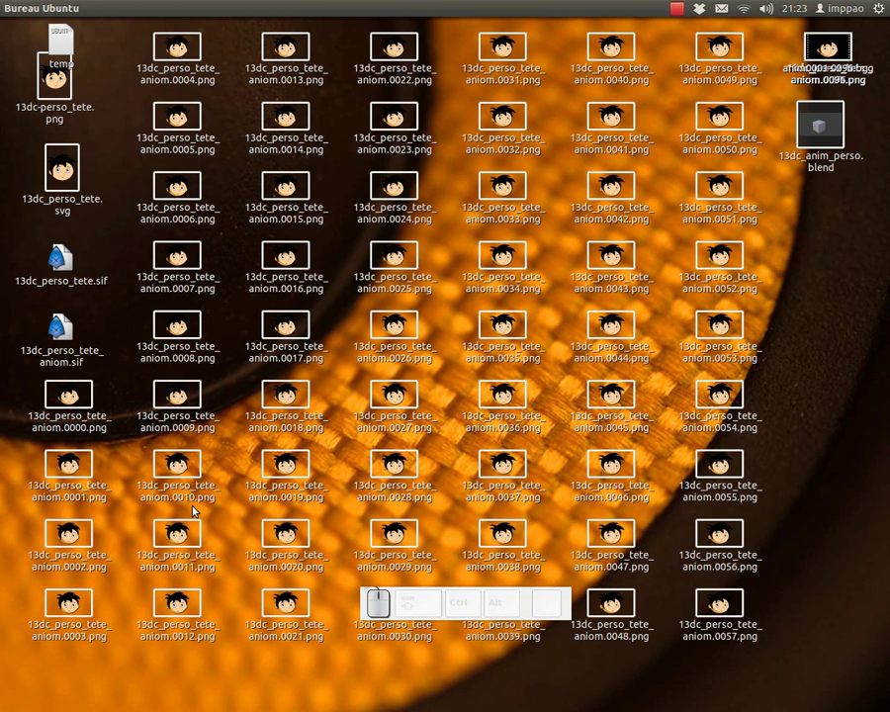
Step: Move the stacked PNG icons for frames 95 and 96 off the pile to free spots on the desktop
drag(458, 610, 708, 512)
drag(829, 57, 827, 337)
drag(823, 54, 821, 259)
drag(827, 55, 830, 350)
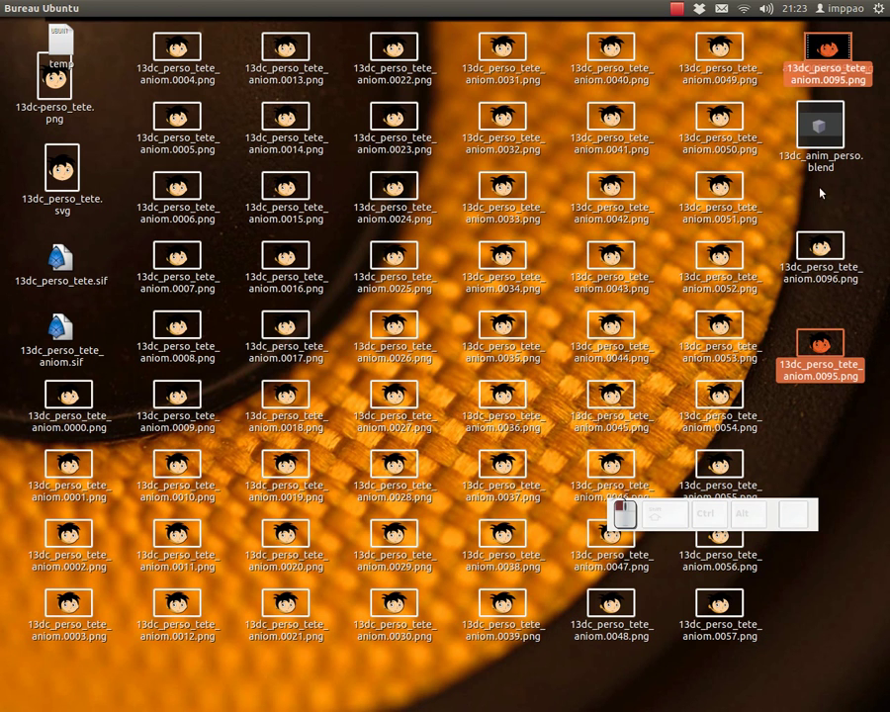
Step: Open the Bureau folder in the file manager and delete the incomplete movie anim0001-0250.ogg
key(super)
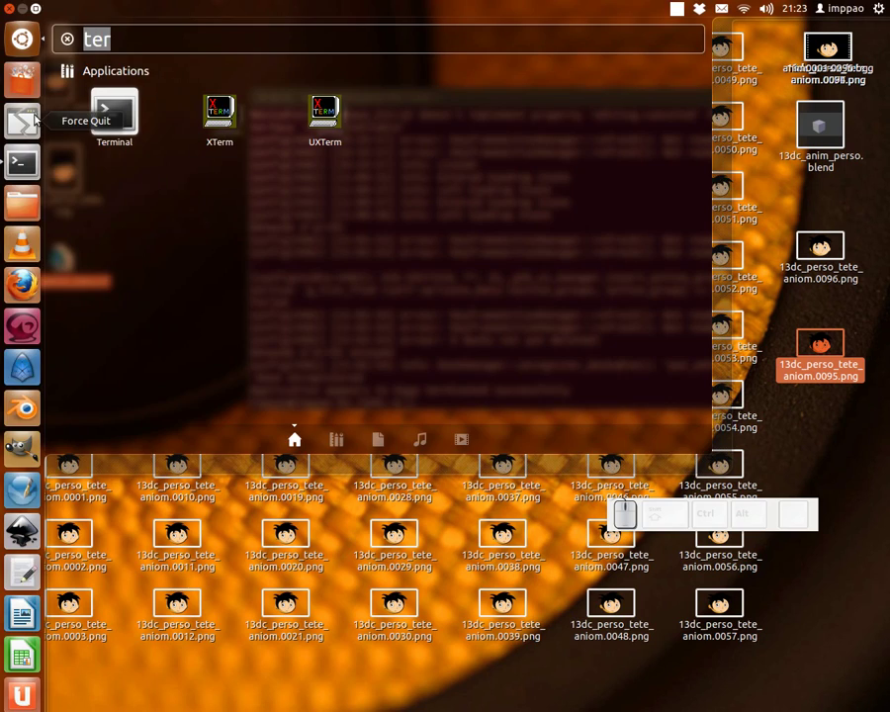
click(18, 148)
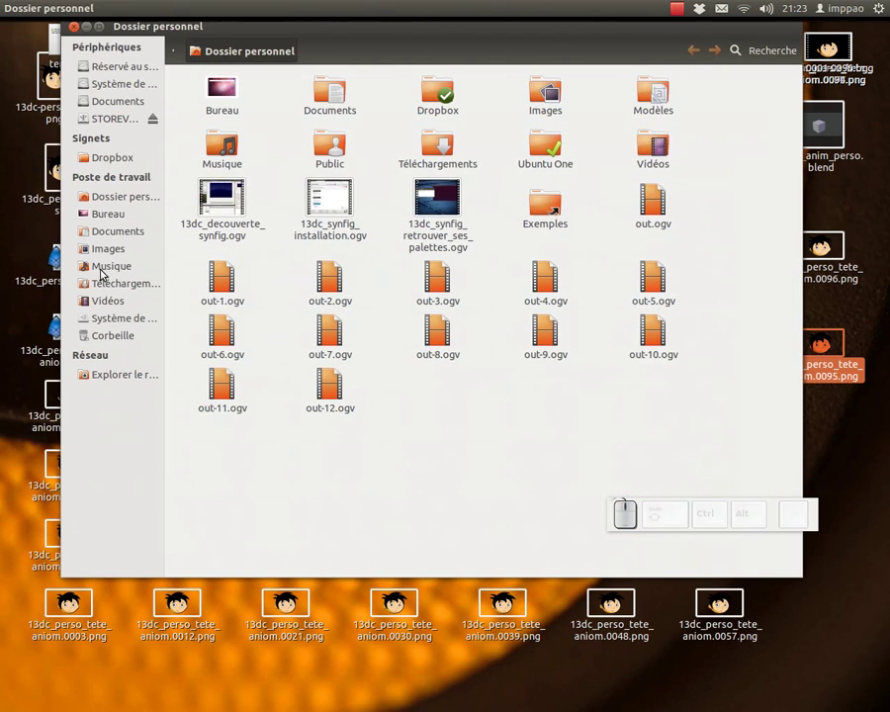
click(109, 213)
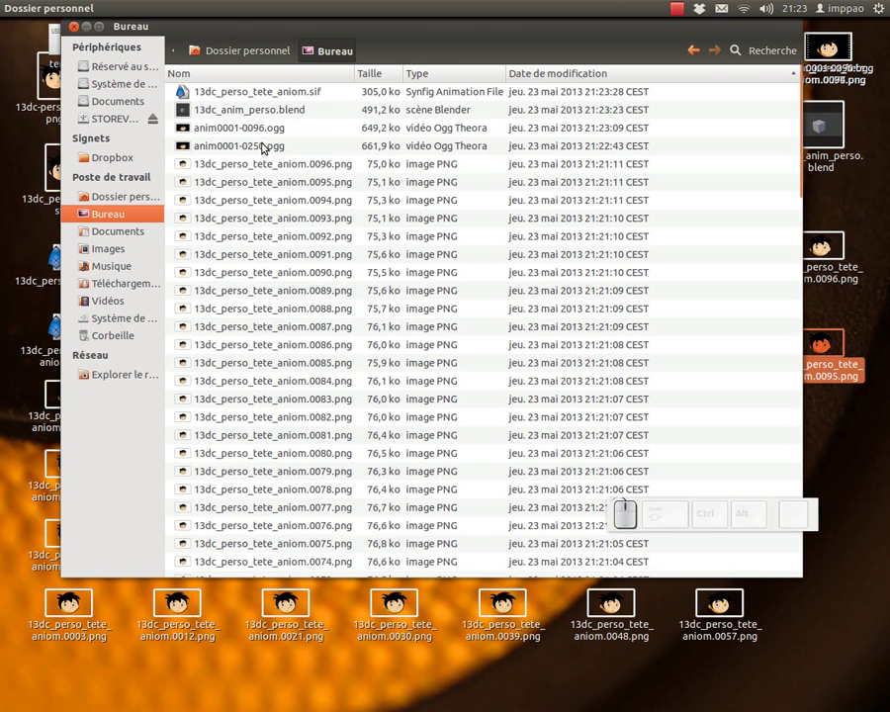
click(261, 149)
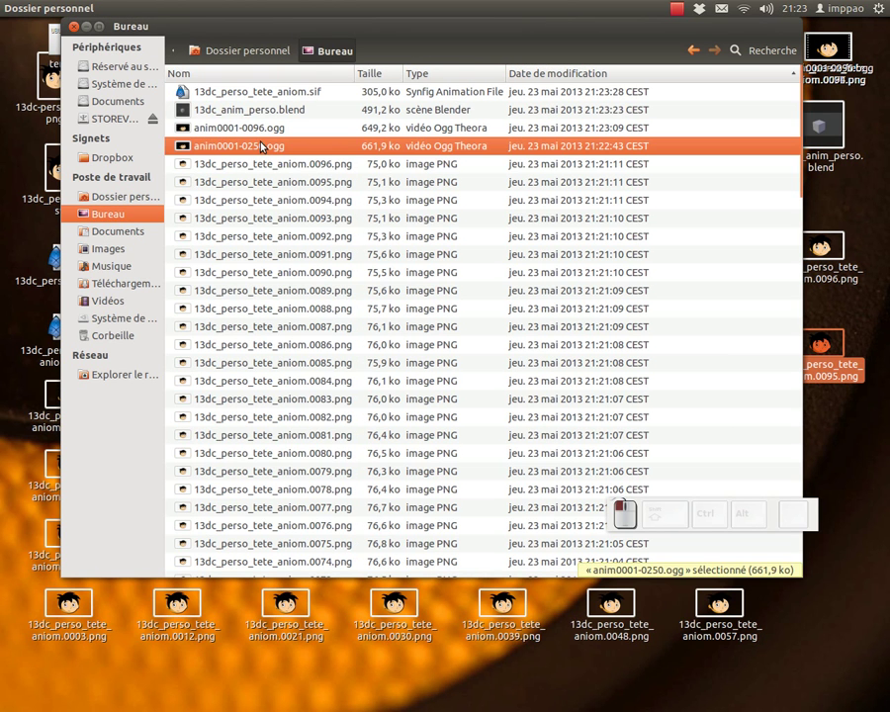
key(Delete)
Step: Play anim0001-0096.ogg in VLC with looping turned on
click(225, 127)
right_click(227, 129)
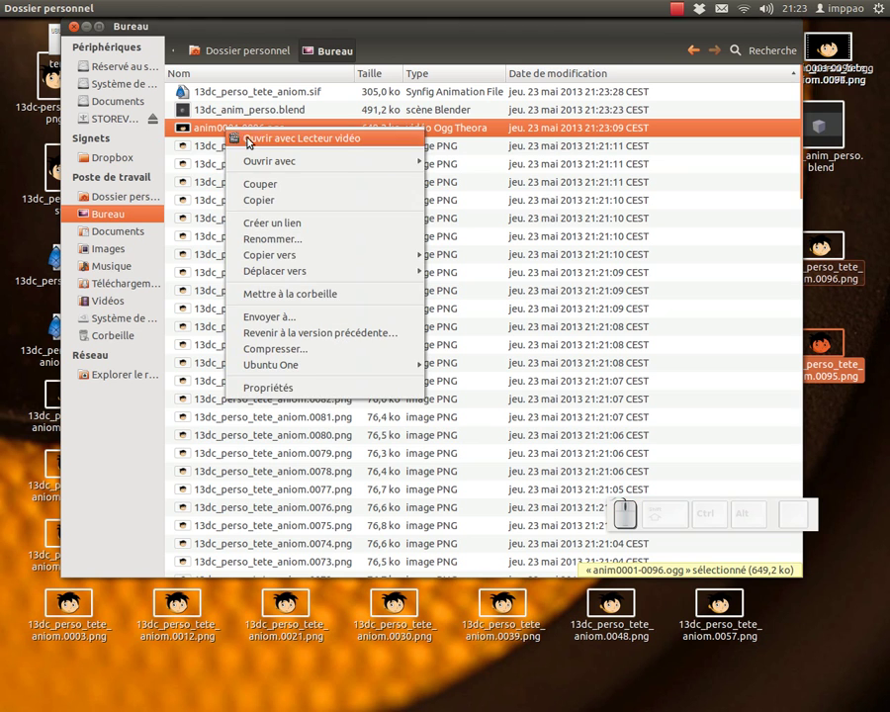
mouse_move(300, 160)
click(471, 194)
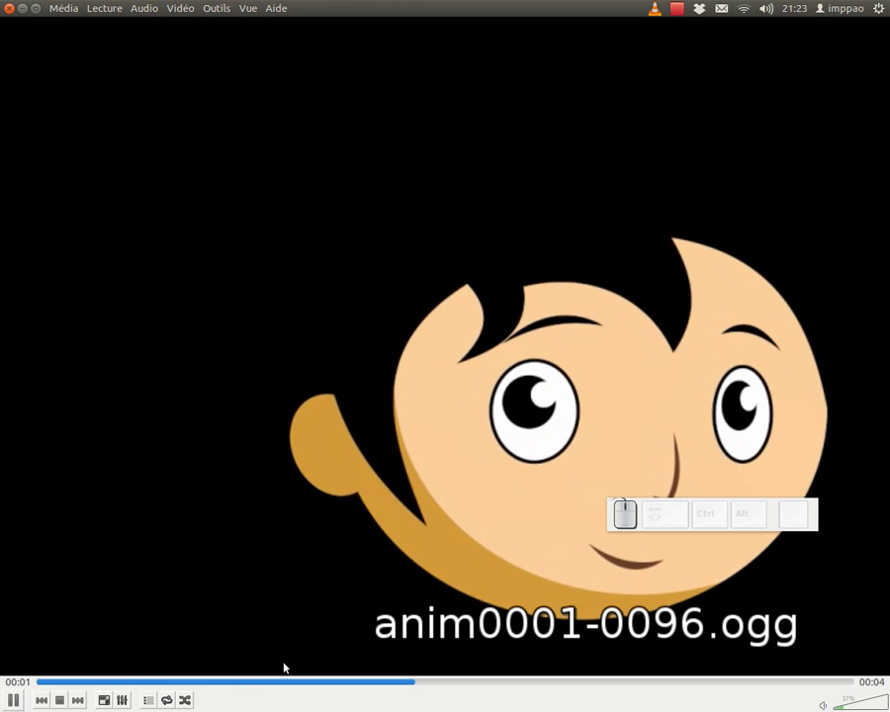
key(ctrl+q)
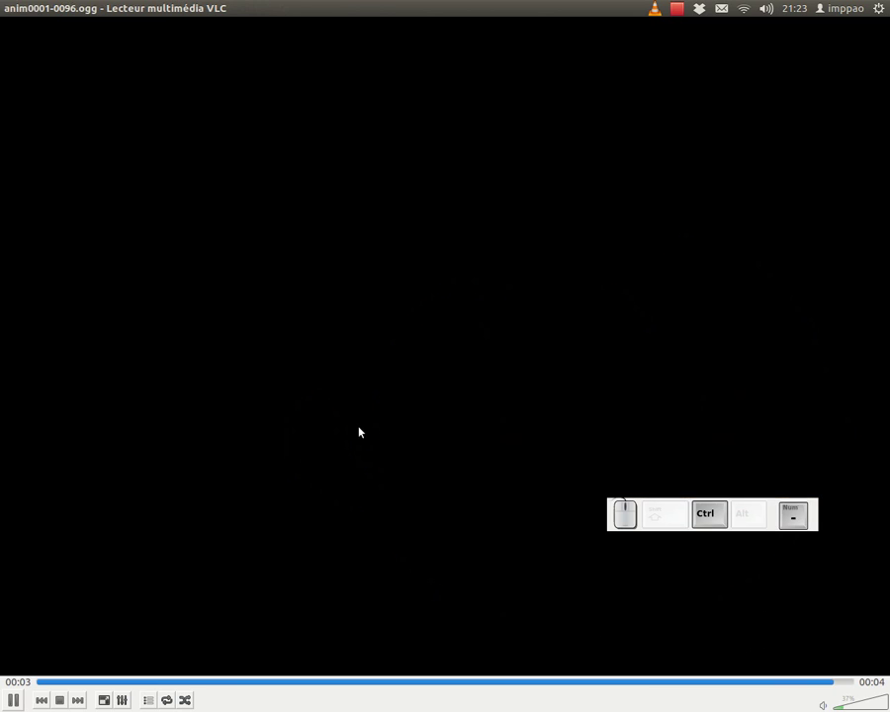
click(13, 701)
click(167, 700)
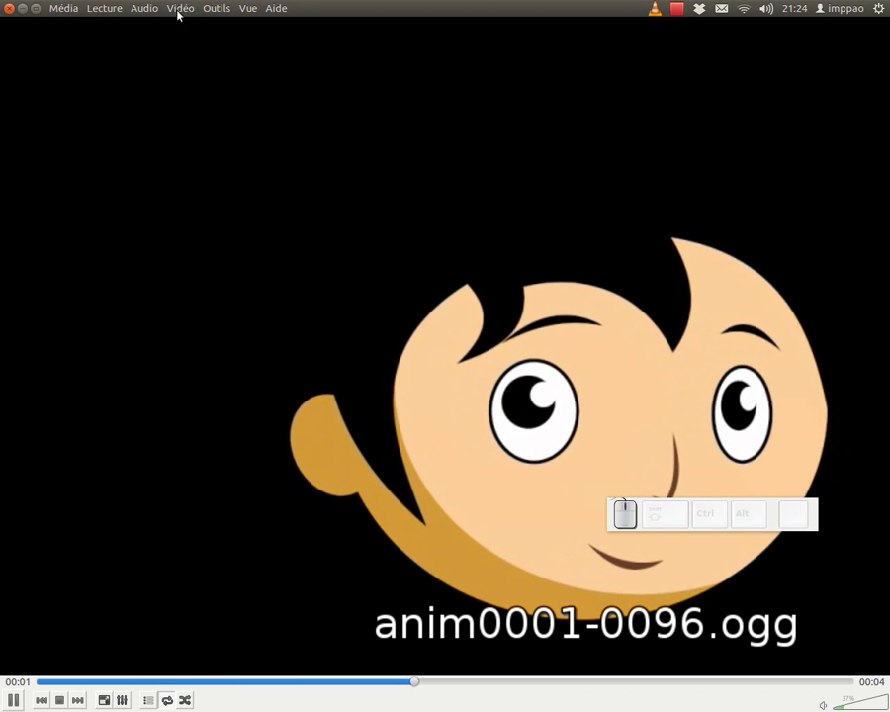
Step: Reduce the video zoom to half size to watch the looping animation, and close VLC
click(208, 9)
mouse_move(196, 12)
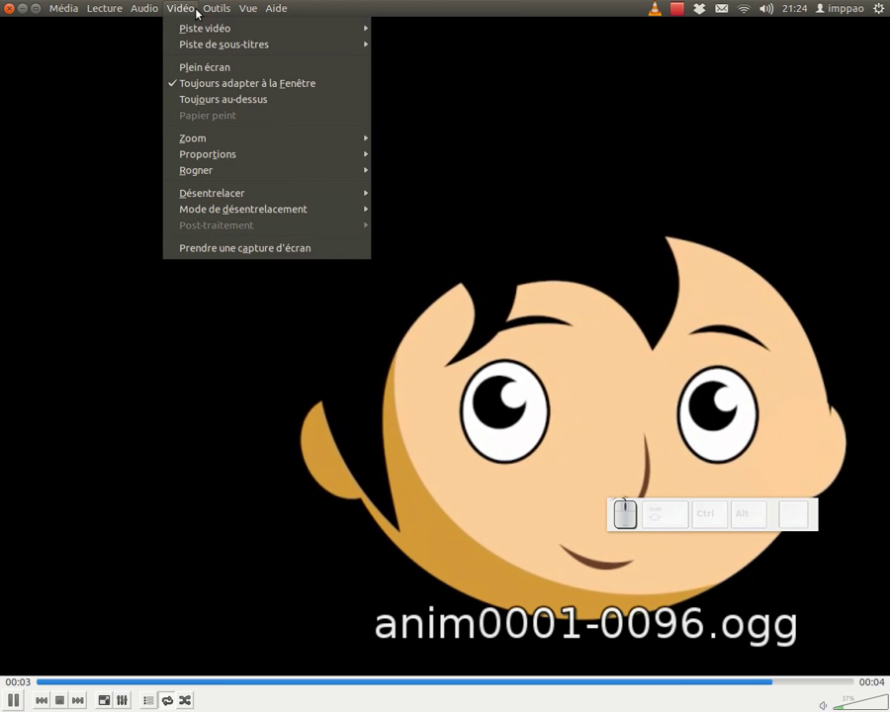
mouse_move(315, 148)
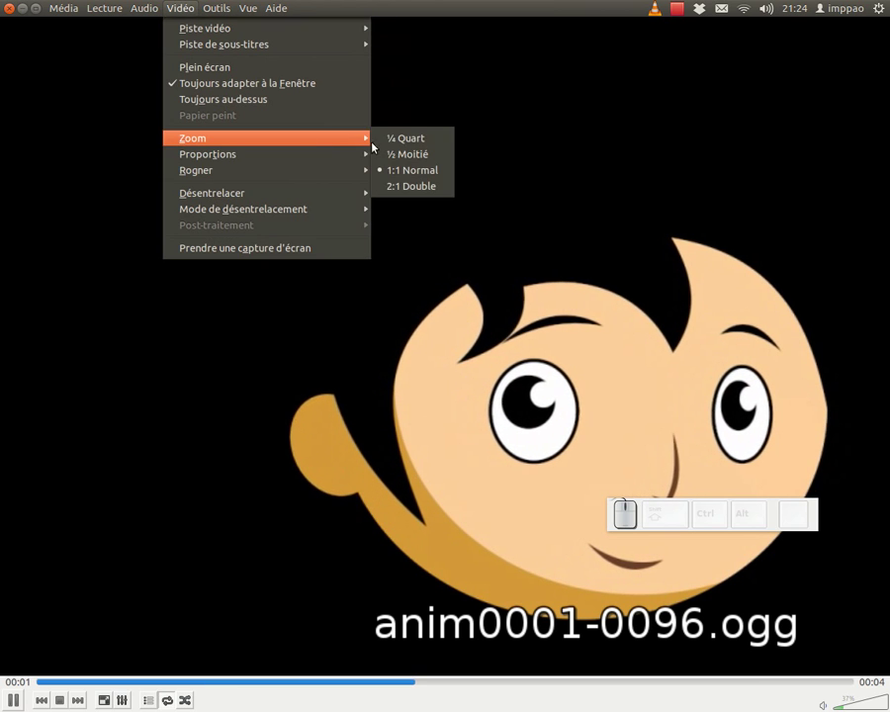
click(406, 170)
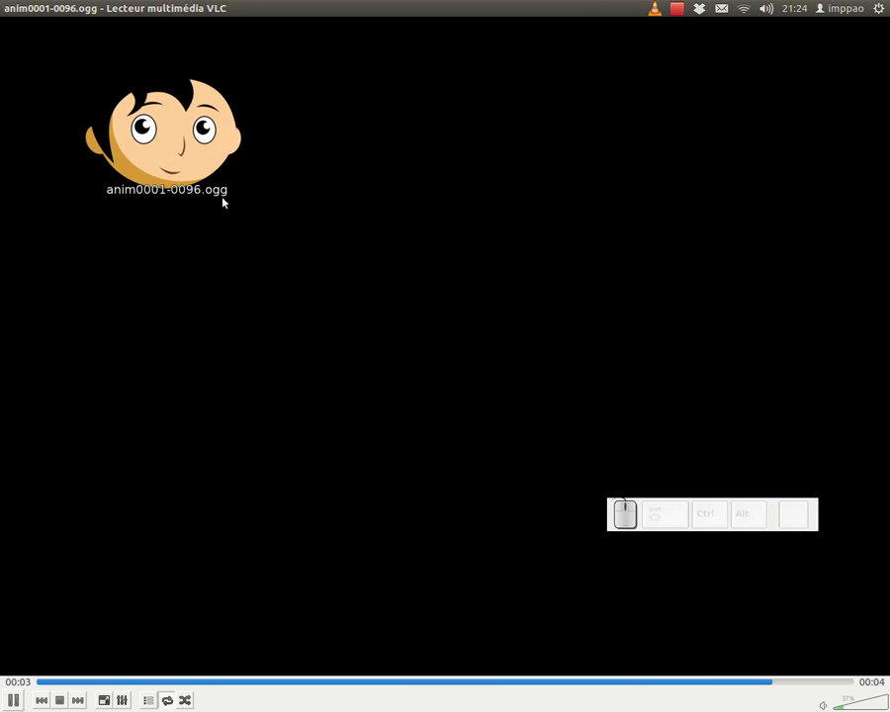
click(8, 9)
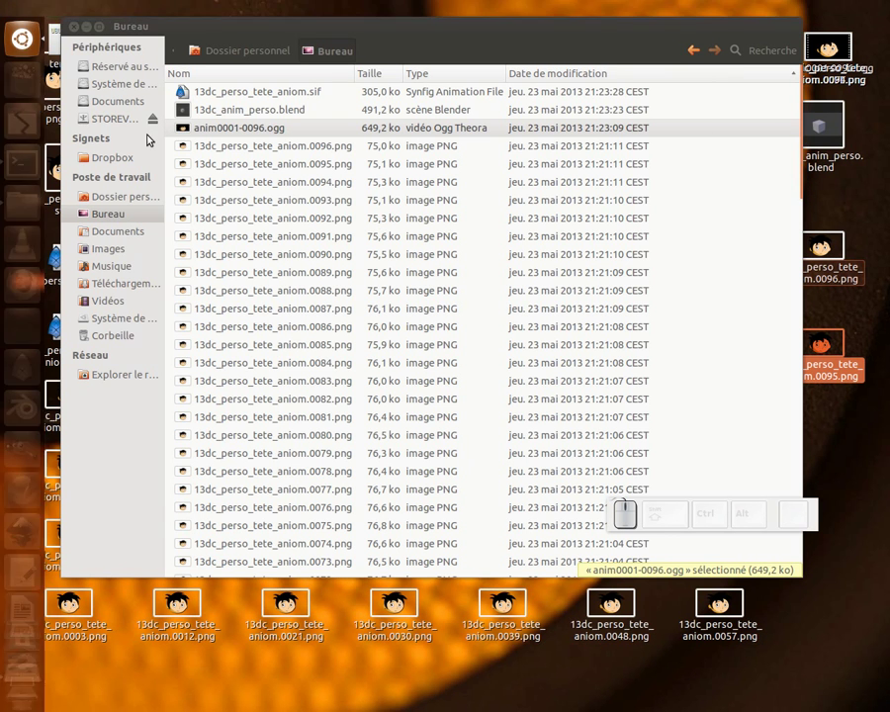
Step: Open a terminal and start Synfig Studio with the recalled command UBUNTU_MENUPROXY= synfigstudio
key(super)
click(115, 105)
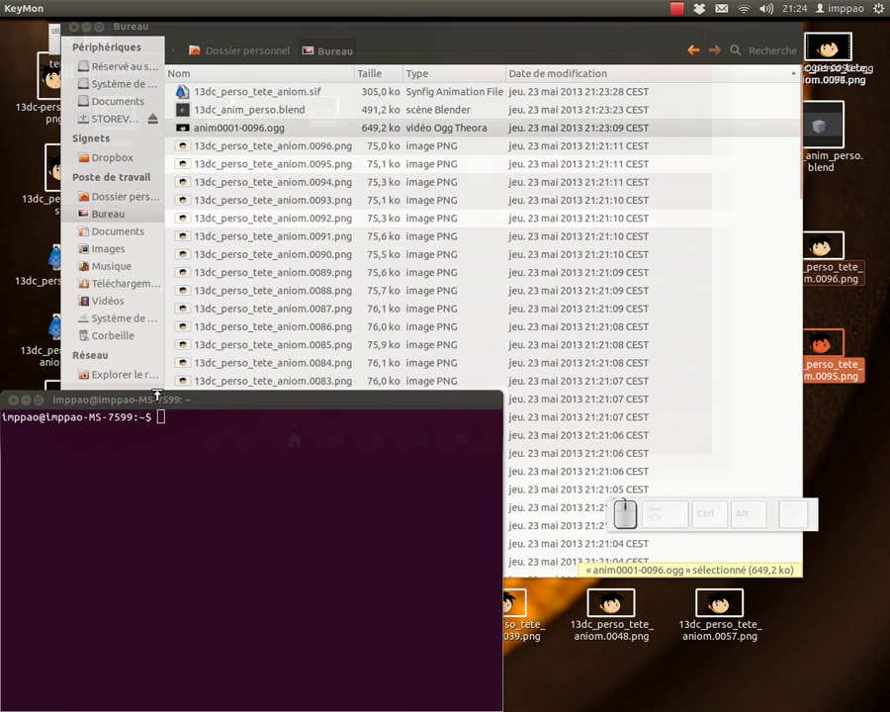
key(Up)
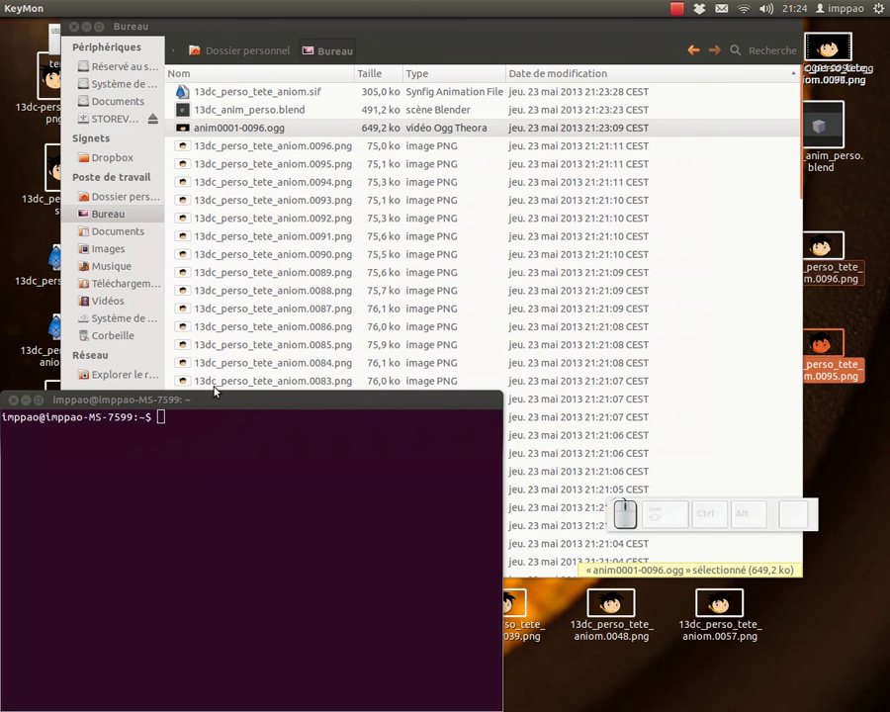
click(229, 455)
key(Up)
key(Return)
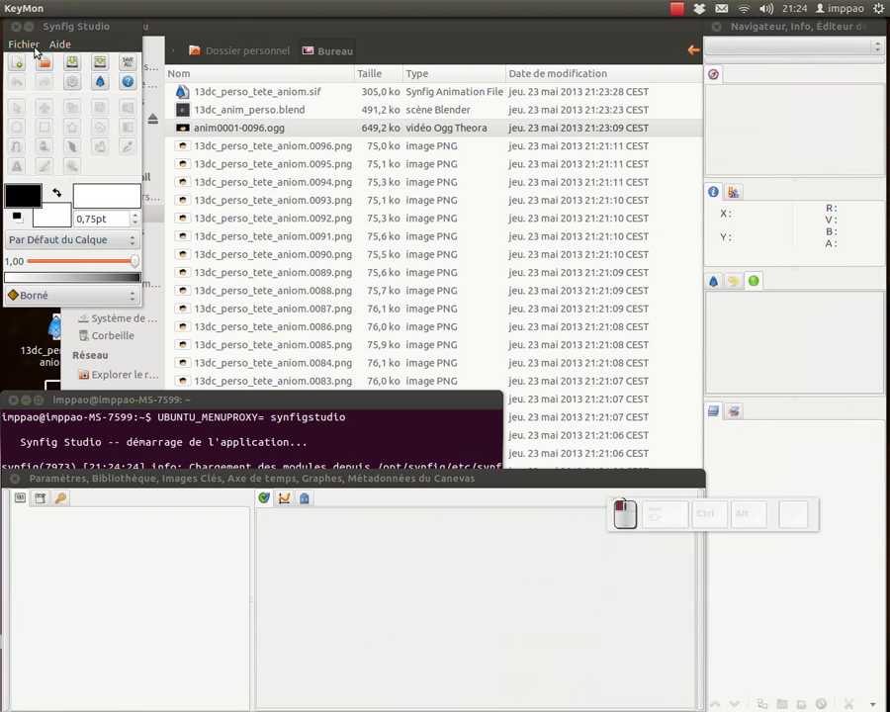
Step: Reopen the recent animation file 13dc_perso_tete_aniom.sif in Synfig Studio
click(23, 45)
mouse_move(48, 95)
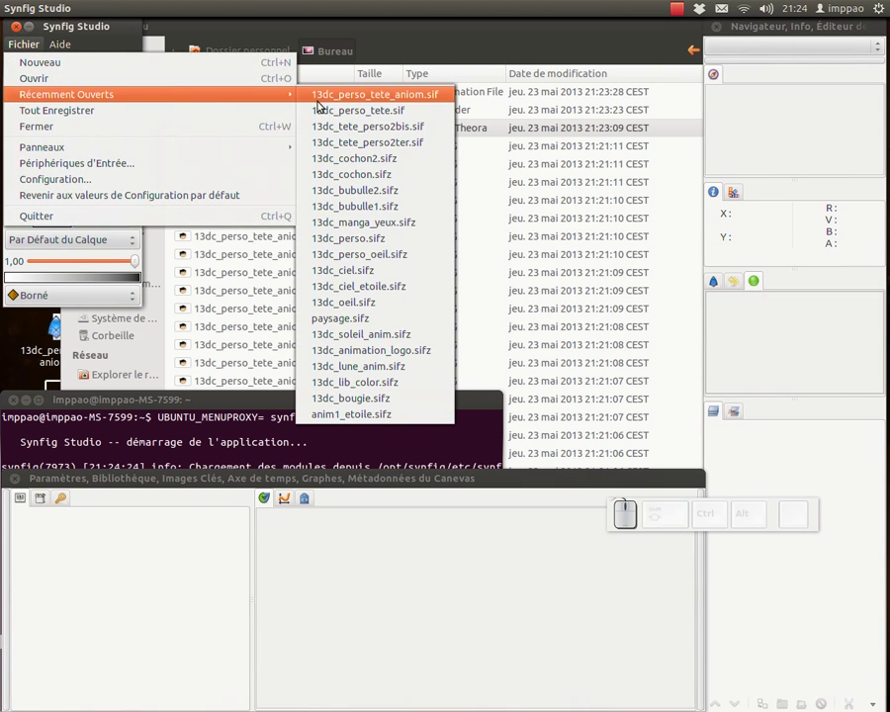
click(316, 97)
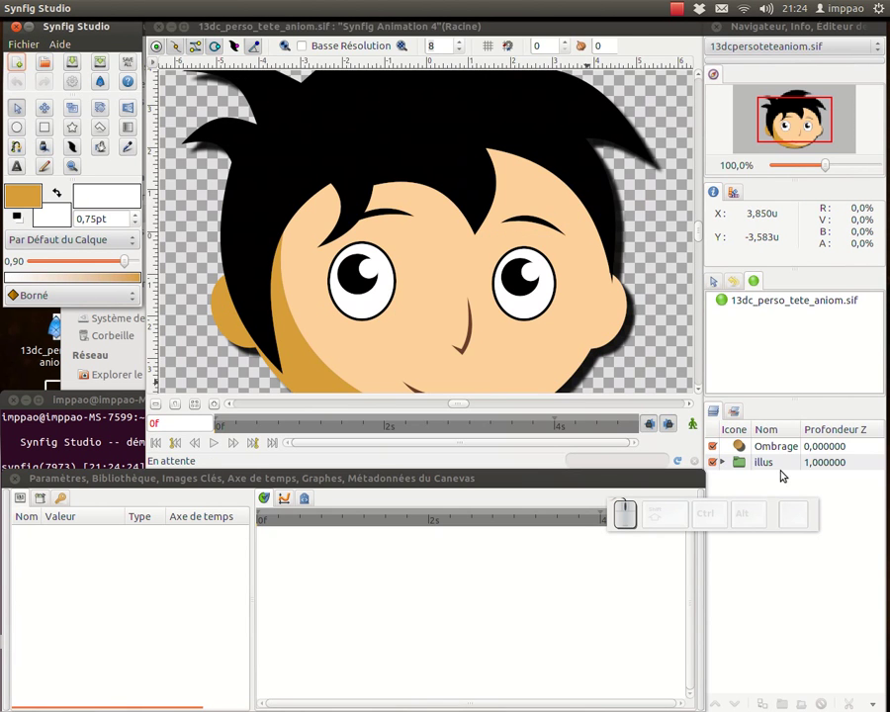
Step: Draw a rectangle layer covering the whole canvas directly above the illus group
click(764, 464)
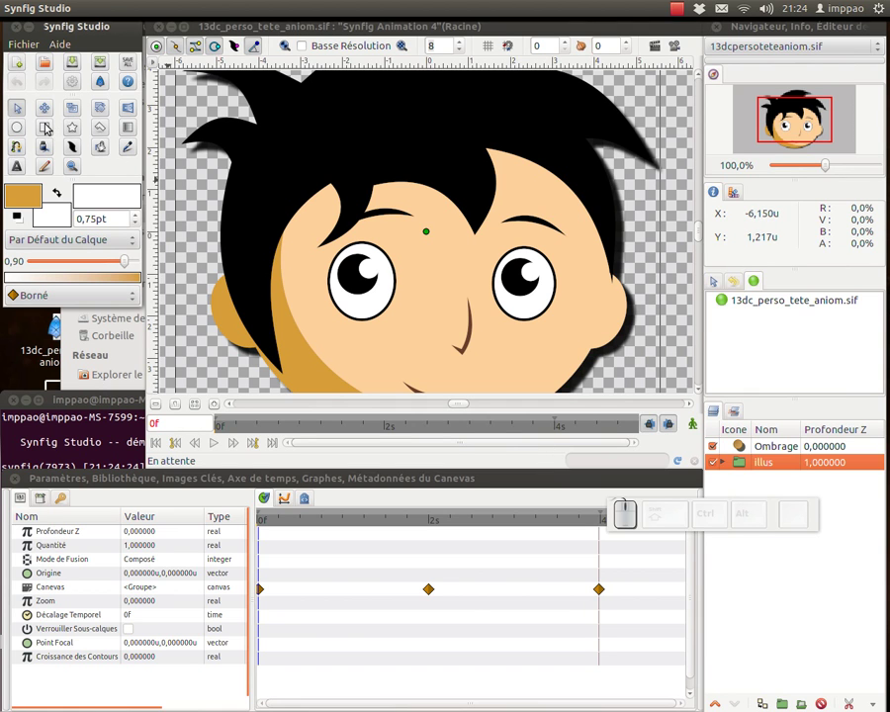
click(44, 128)
key(ctrl+shift+z)
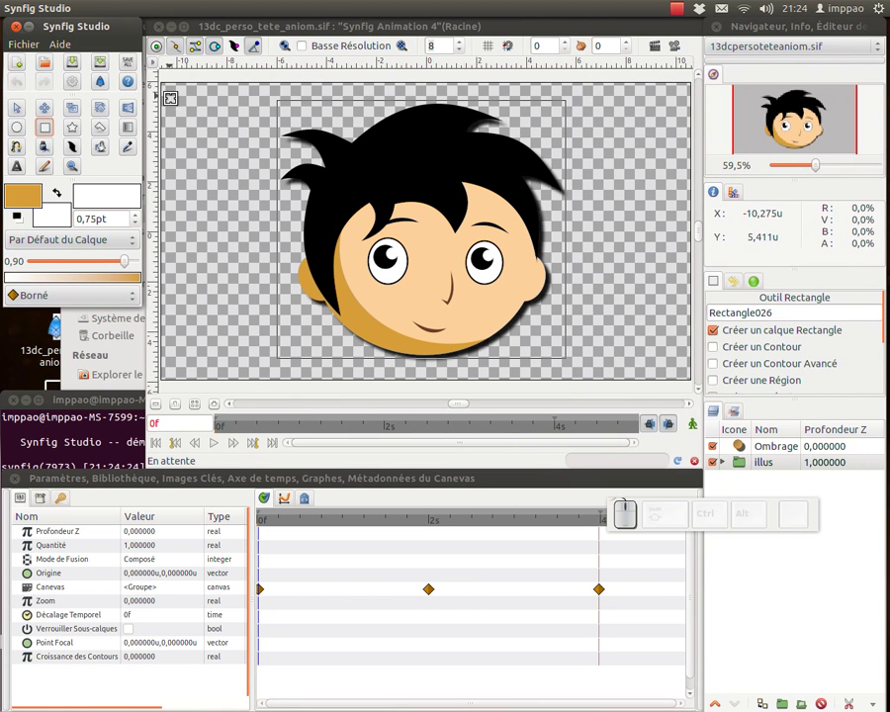
drag(160, 81, 696, 383)
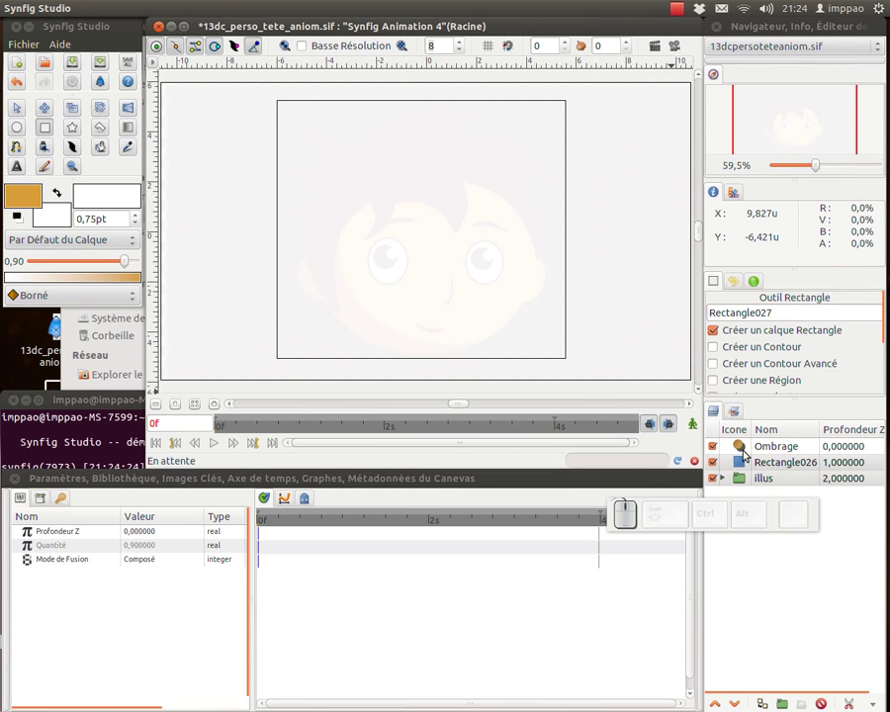
Step: Move the new rectangle layer below the illus group in the layer stack
click(741, 462)
click(736, 704)
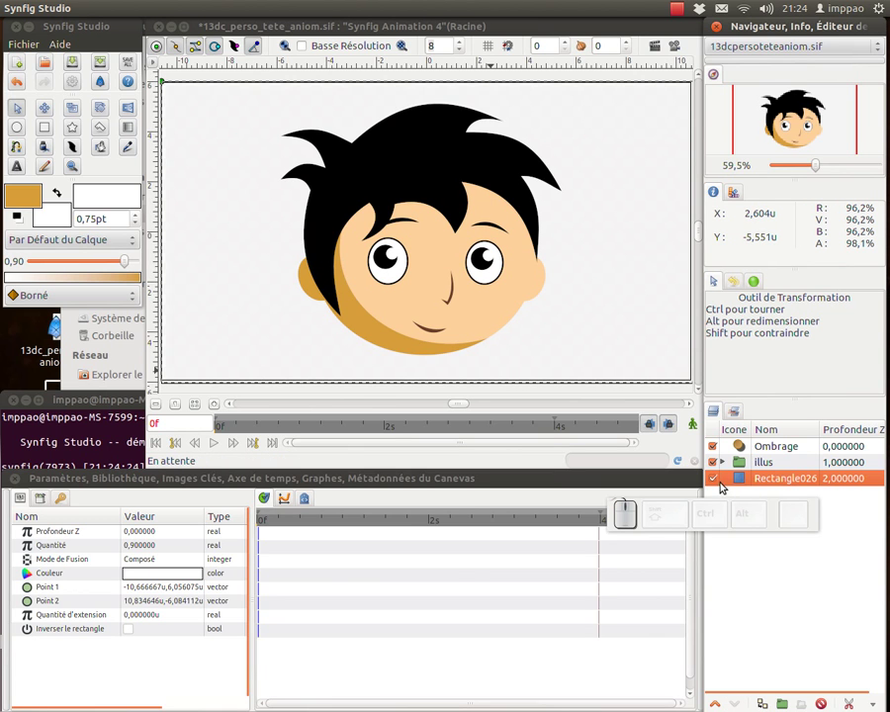
Step: Group the Ombrage shadow layer and the illus group together, leaving the background rectangle outside the group
click(761, 462)
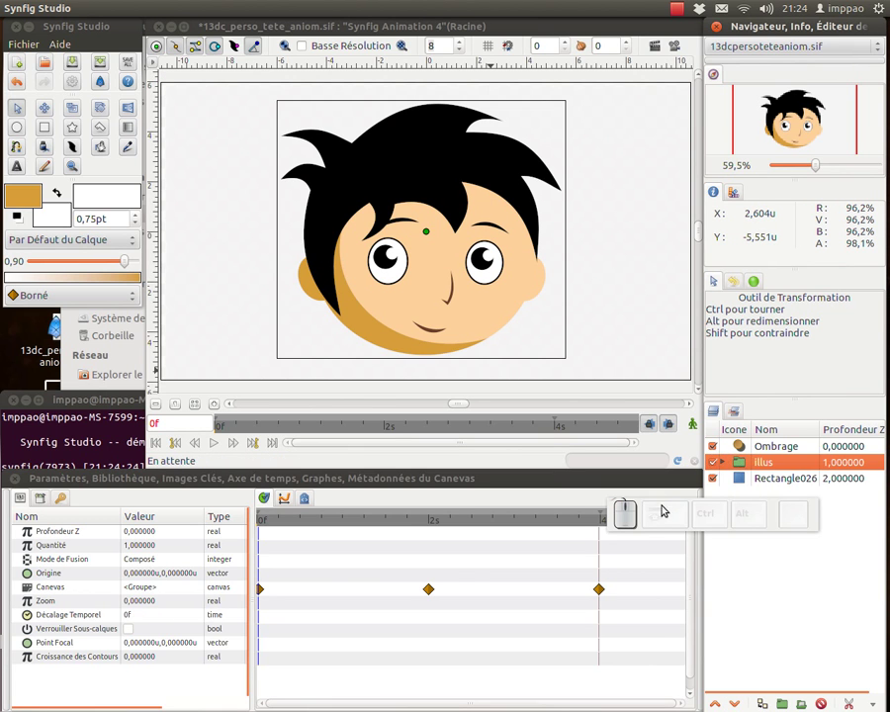
drag(661, 507, 523, 462)
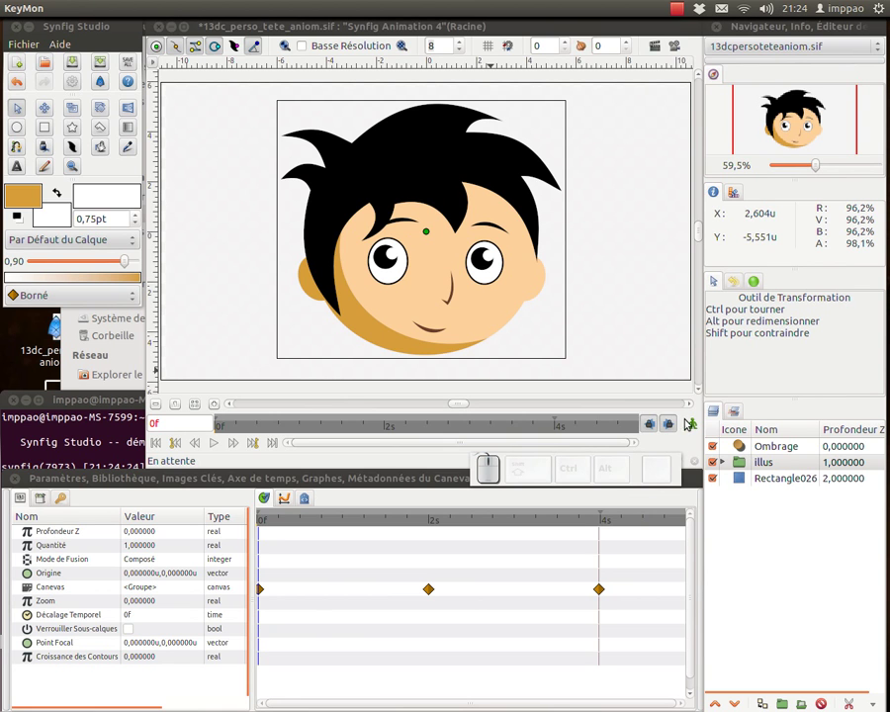
click(746, 447)
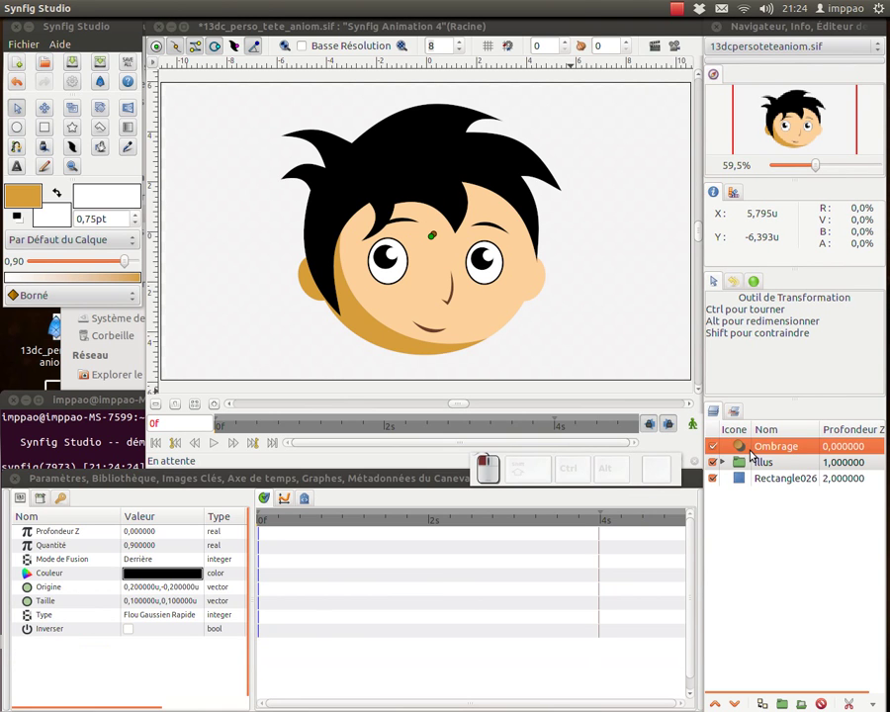
click(743, 465)
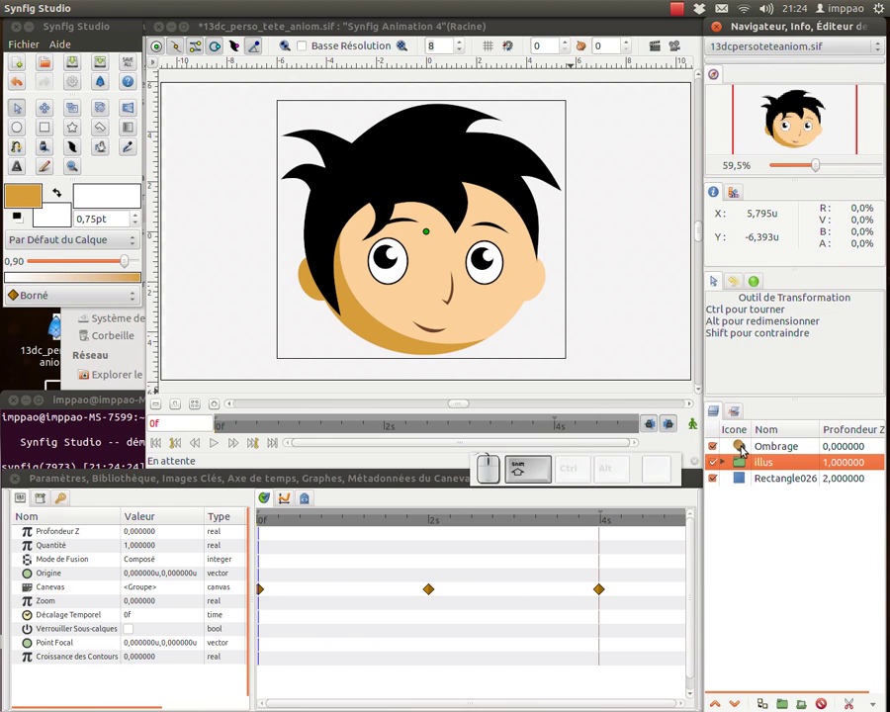
ctrl+click(743, 450)
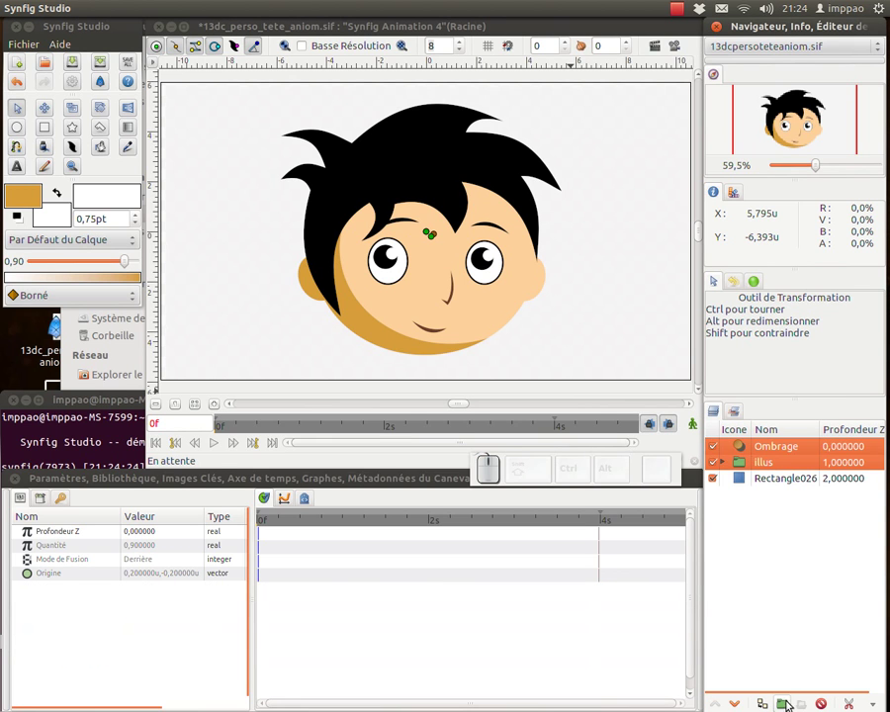
click(782, 705)
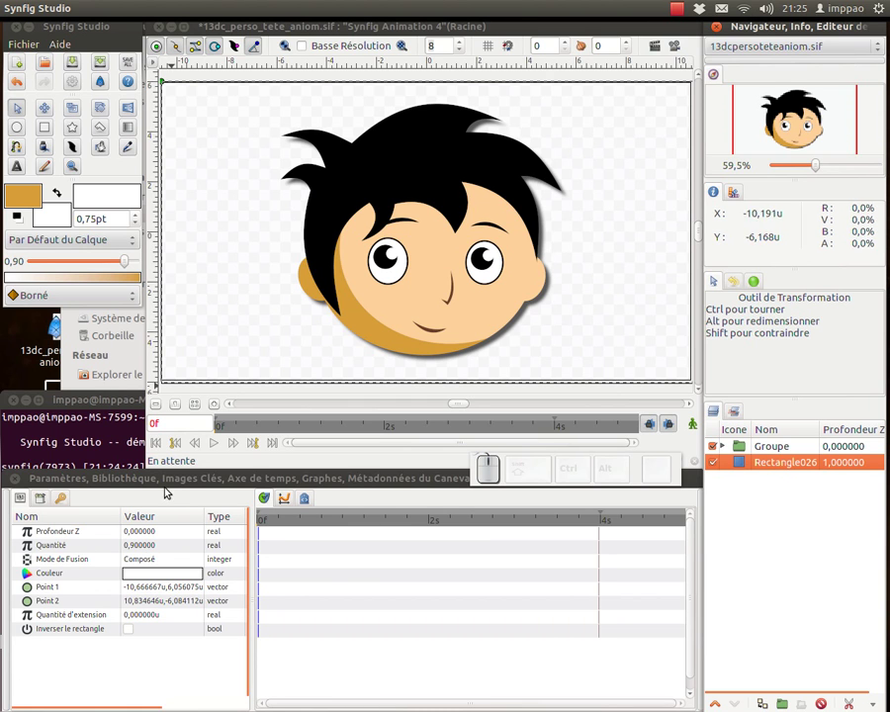
Step: Set the background rectangle's Quantité to 1 and save the animation file
click(150, 547)
text(1)
key(Return)
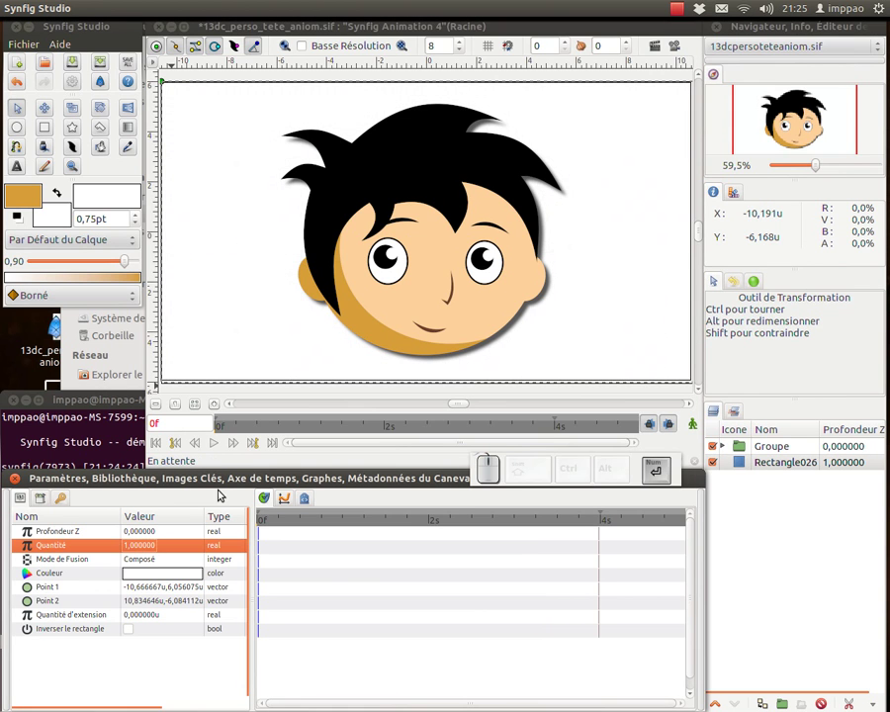
click(72, 62)
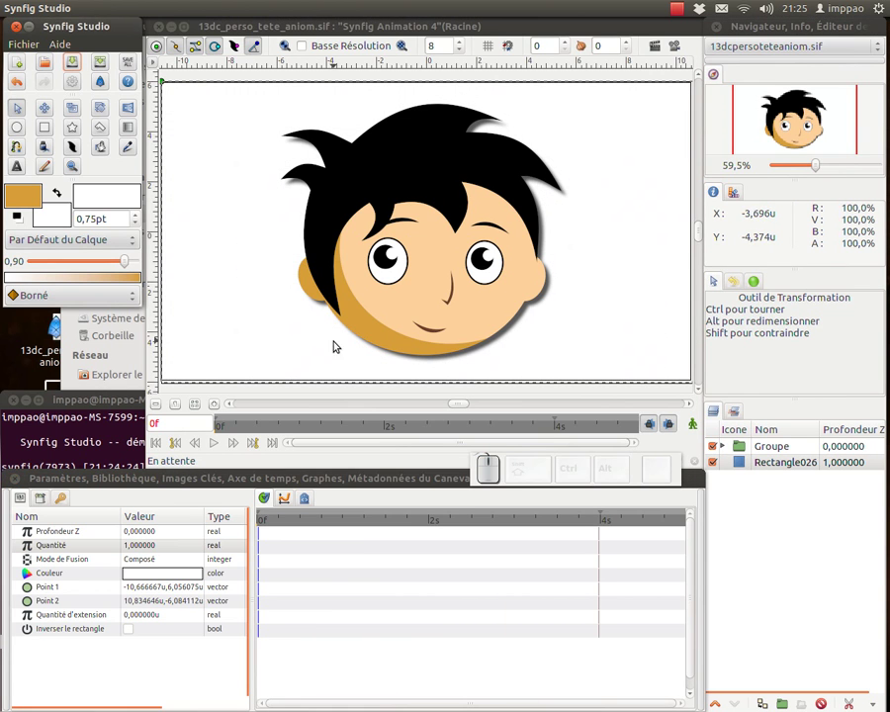
drag(421, 247, 429, 247)
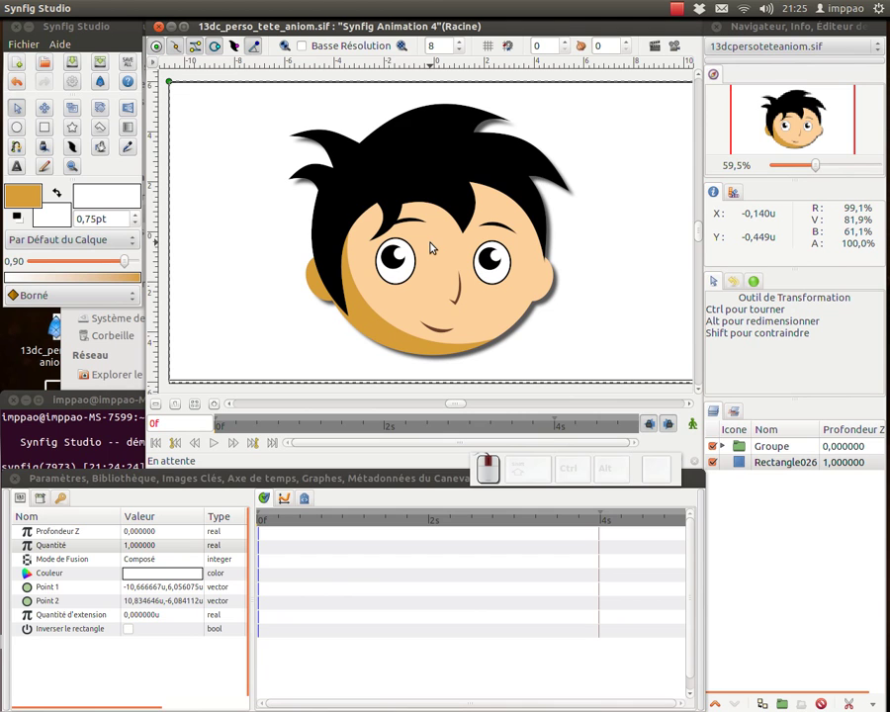